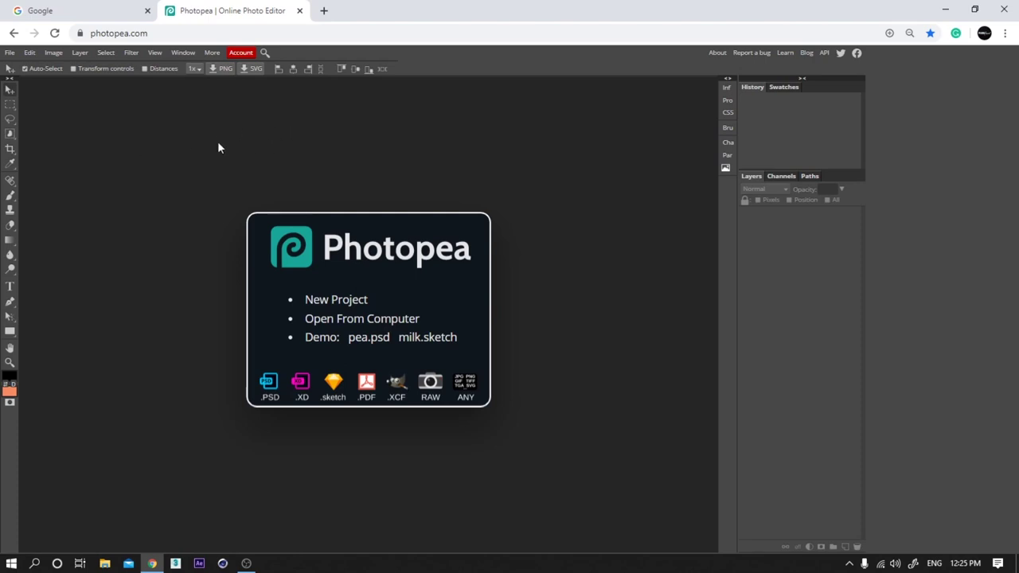
Open the File menu on the Photopea start screen
click(9, 53)
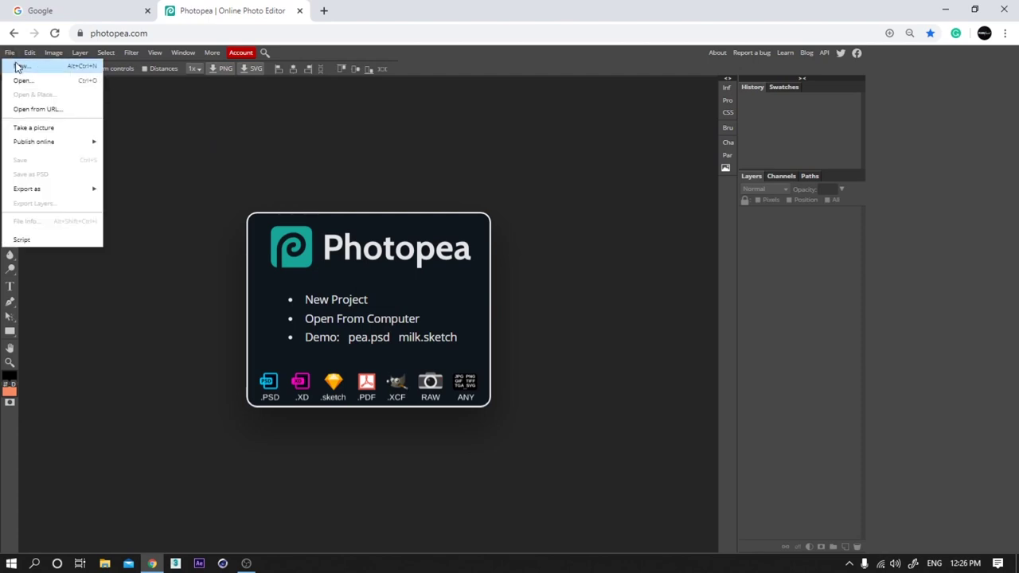
click(18, 67)
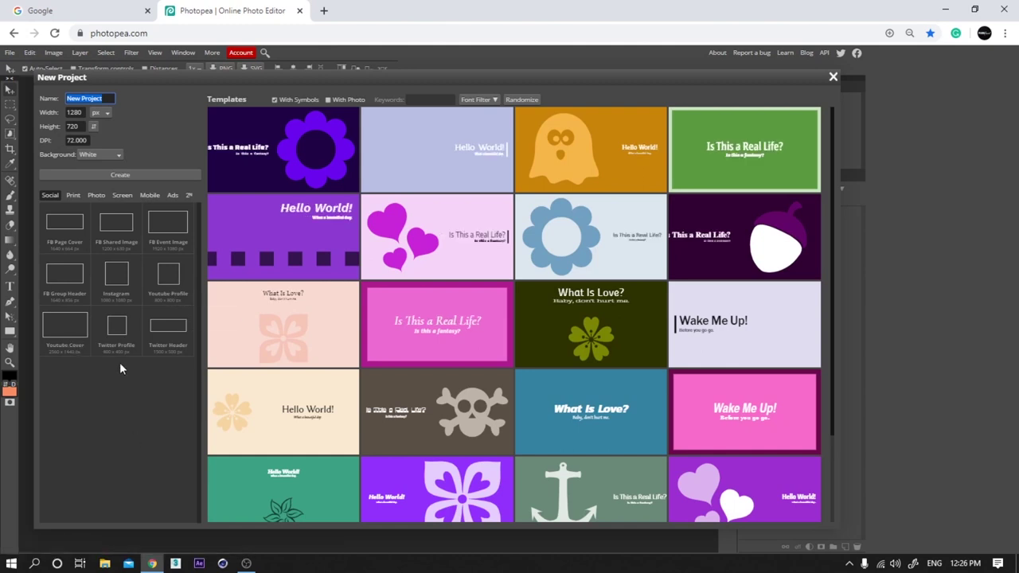
click(72, 195)
click(56, 197)
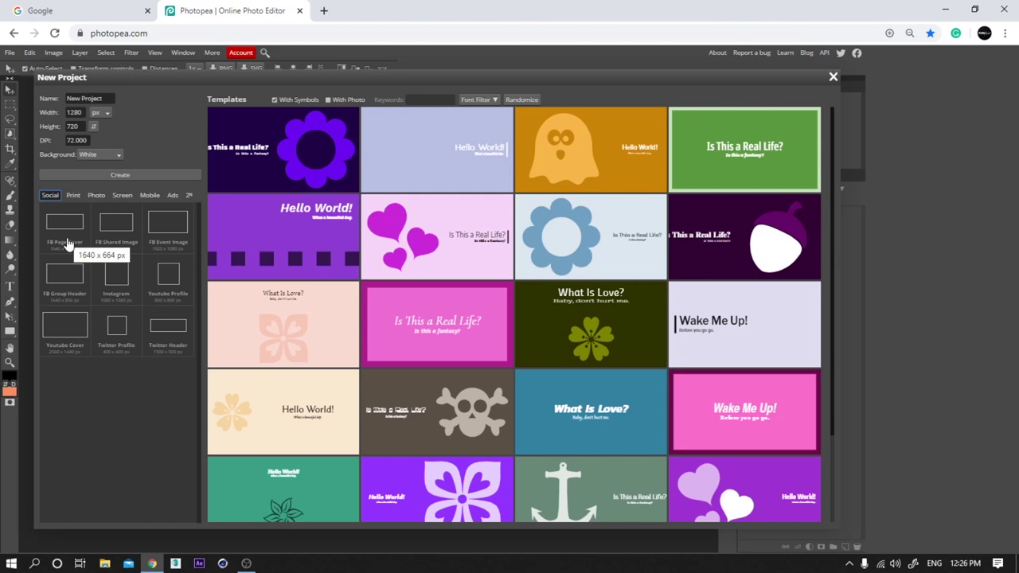
click(68, 239)
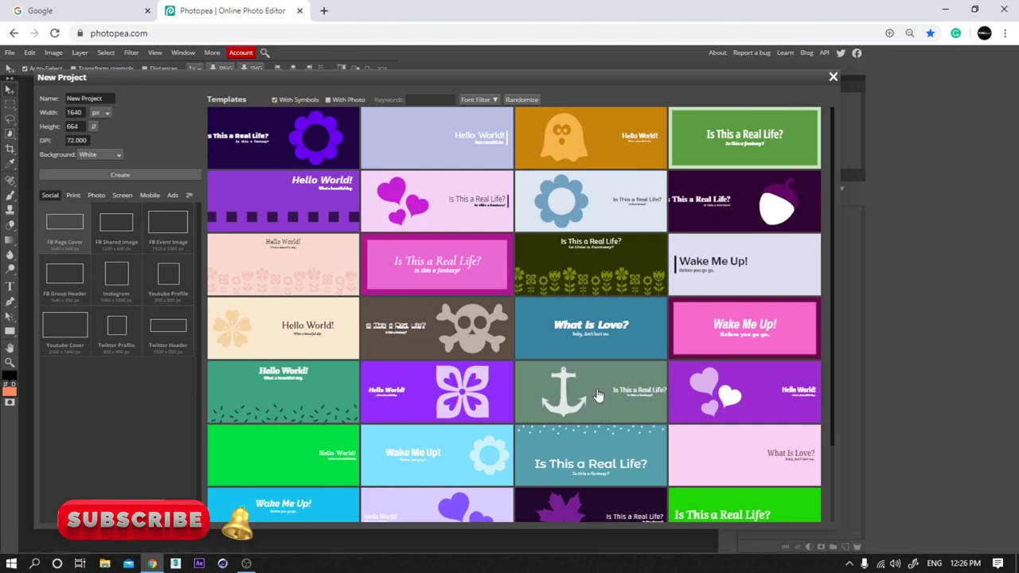
scroll(598, 396, down, 2)
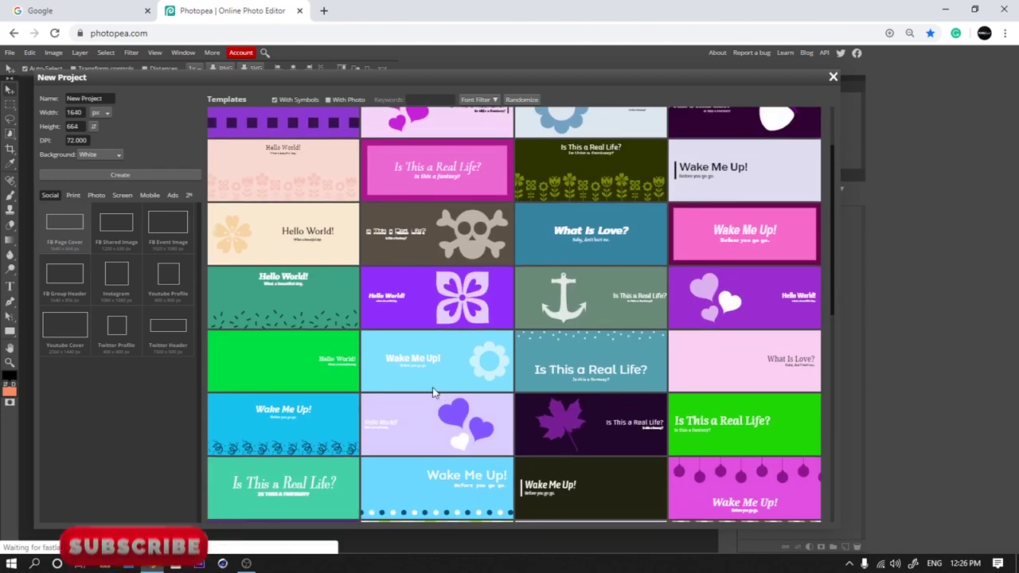
click(406, 287)
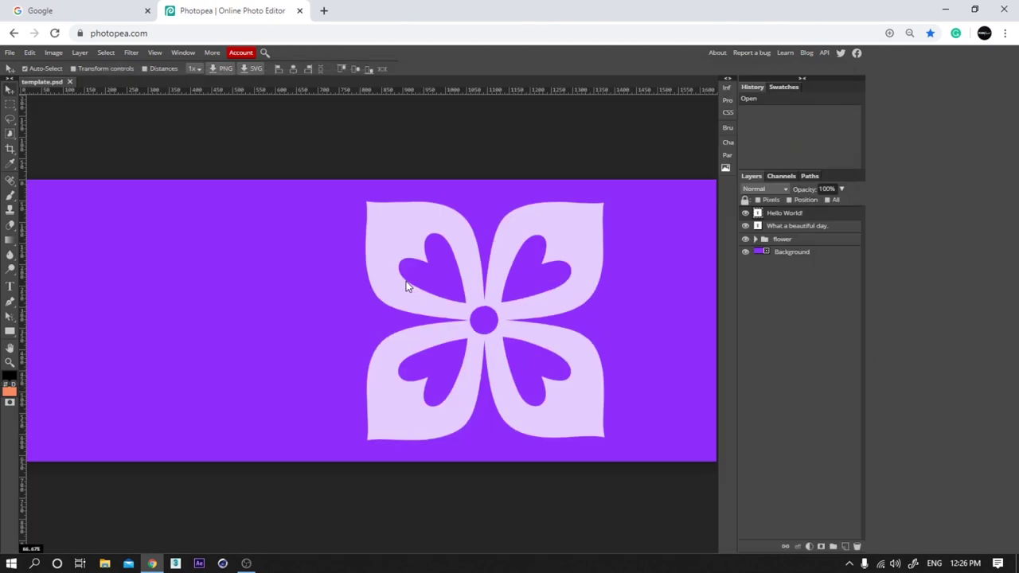
drag(745, 212, 745, 251)
click(746, 251)
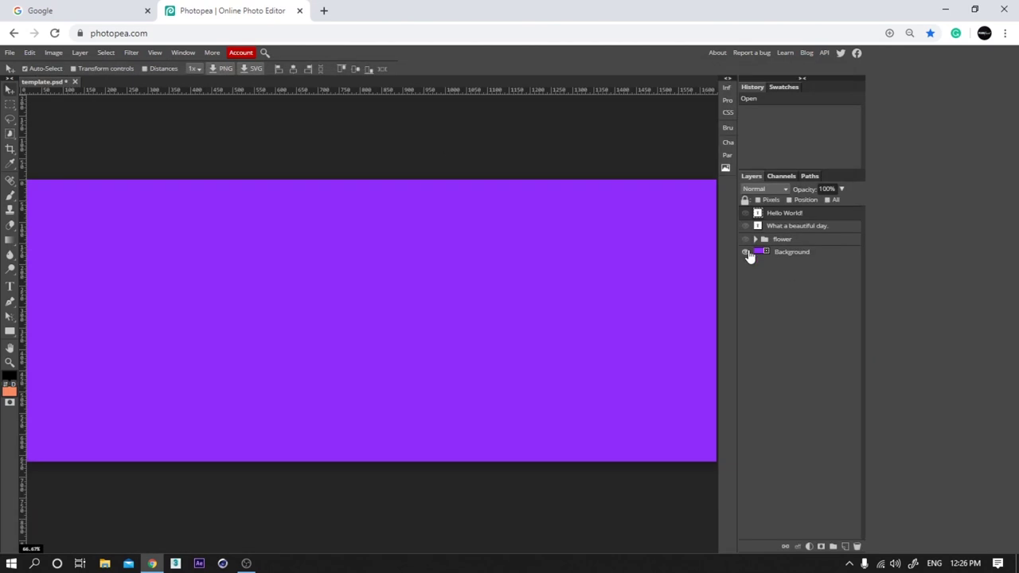
click(784, 253)
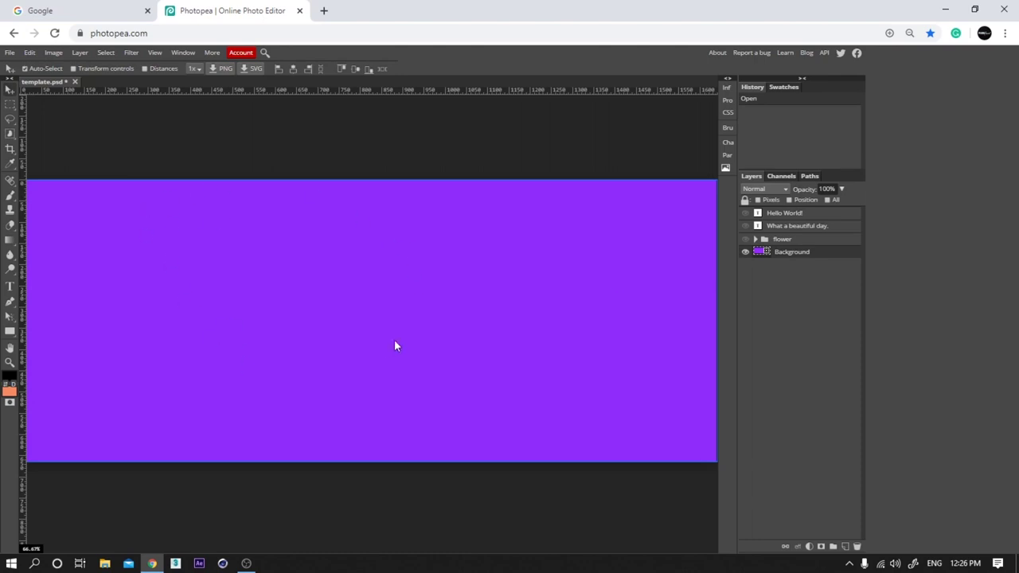
key(ctrl+minus)
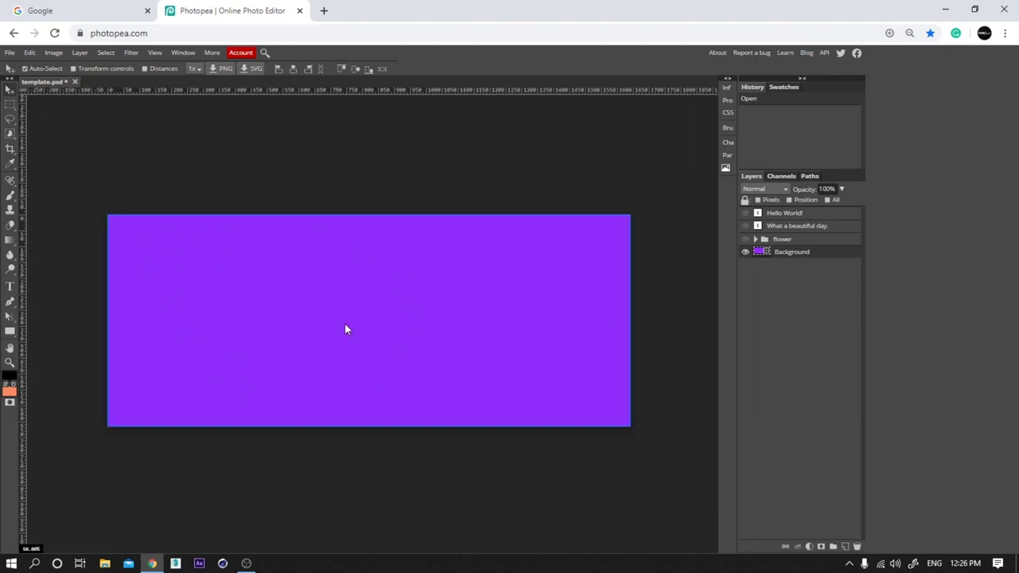
click(75, 82)
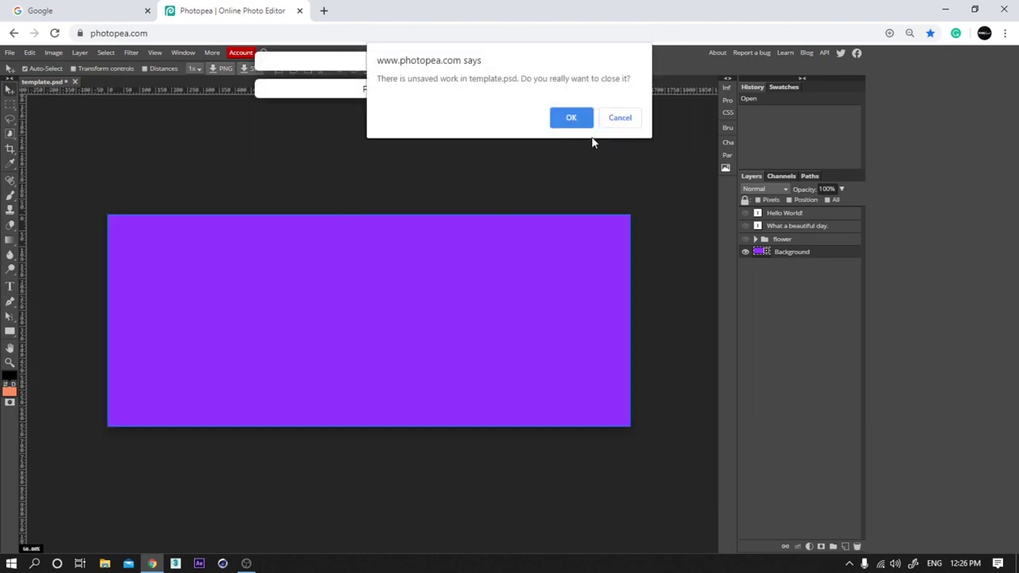
click(571, 119)
Open the FLBS6237 photo of the two men from the Desktop\TUT folder
click(10, 52)
click(20, 79)
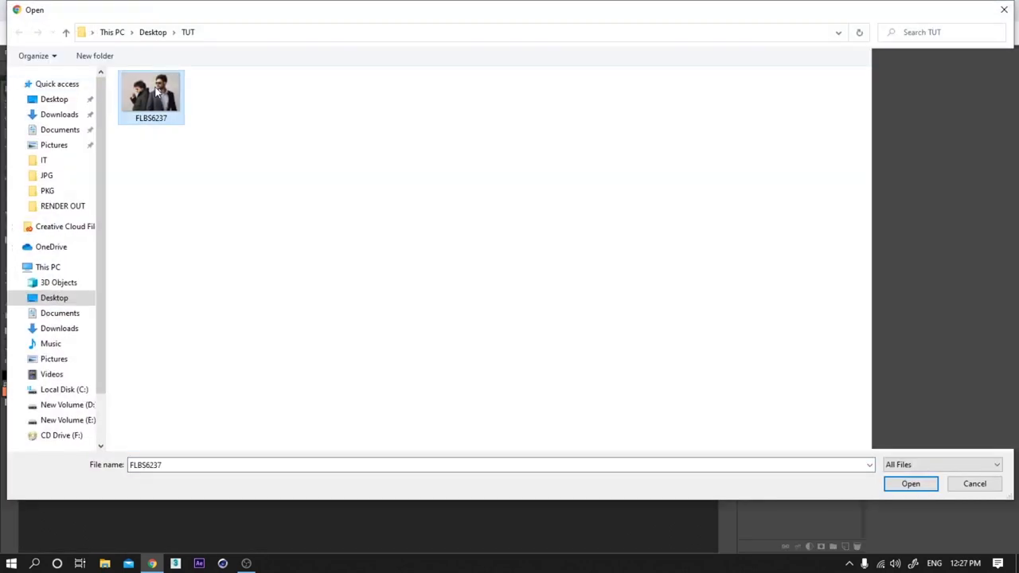
double_click(164, 95)
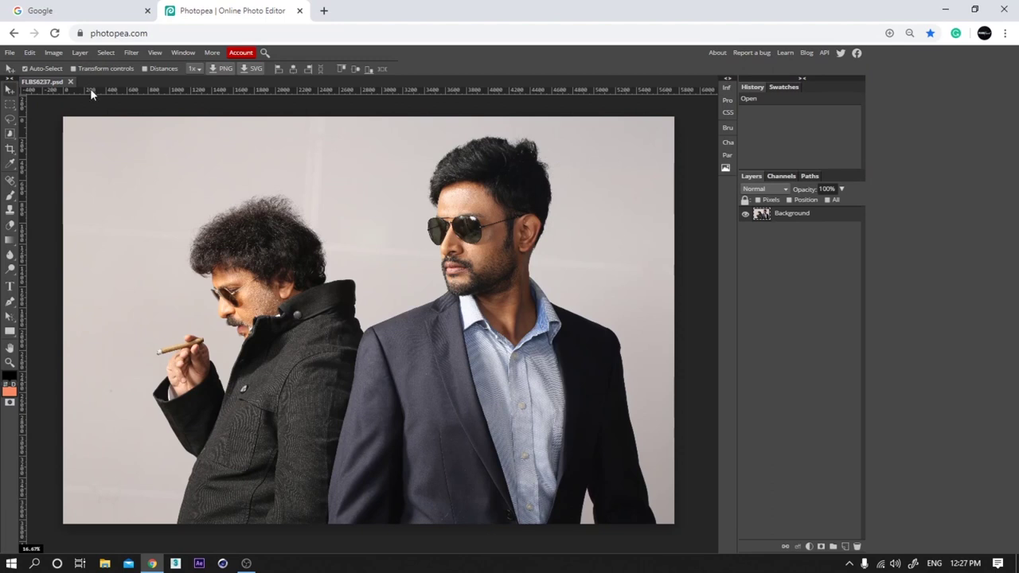
Check the photo's canvas size and close the dialog without changes
click(54, 53)
click(80, 148)
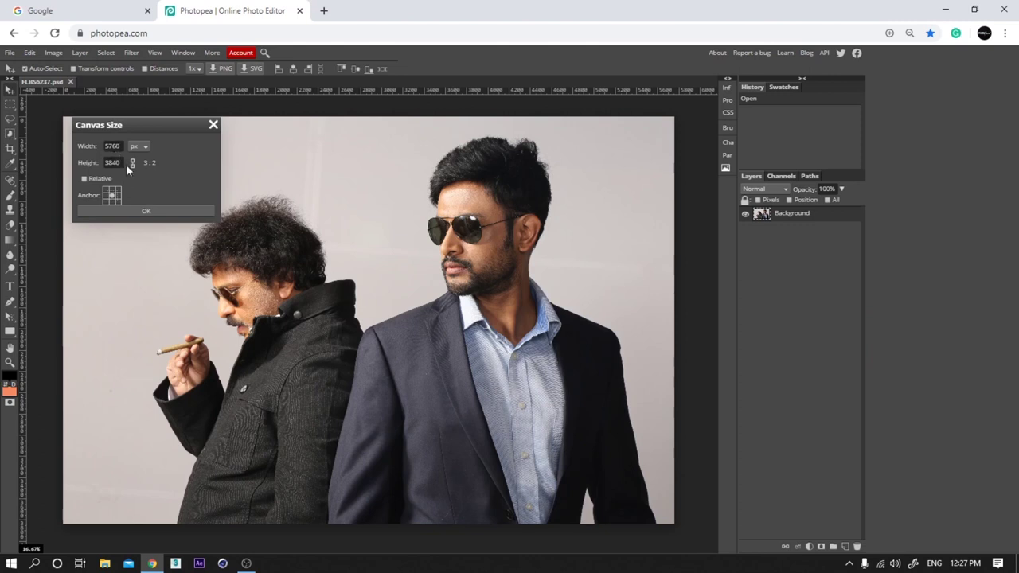
click(213, 126)
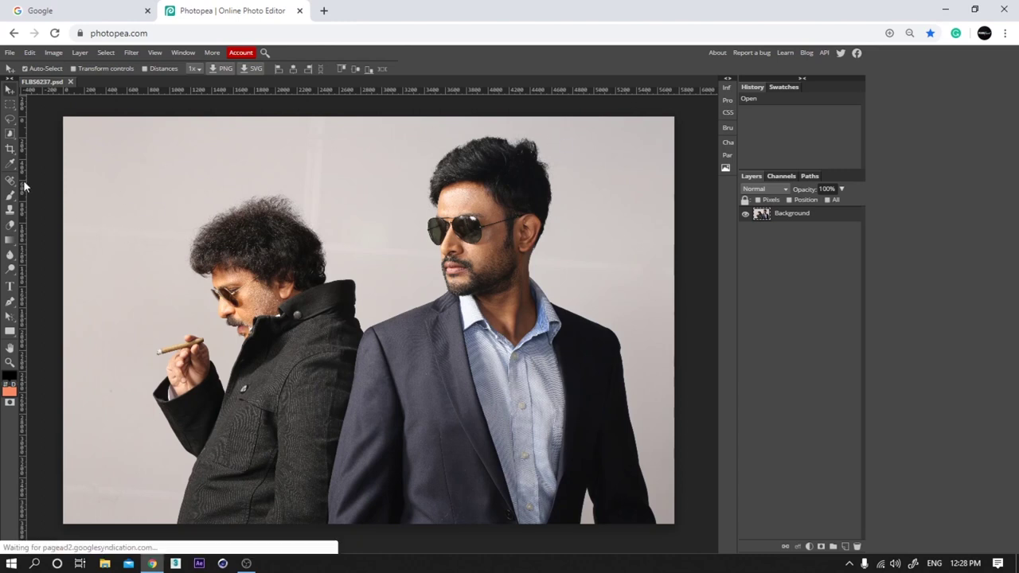
Select the grey background around the men with the Magic Wand, adding the missed patches
click(11, 137)
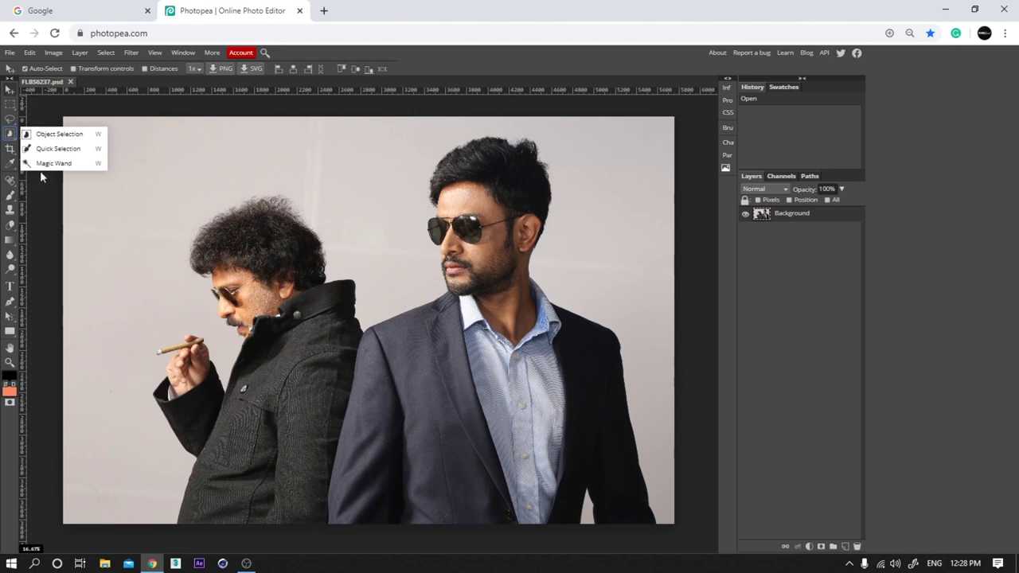
click(48, 169)
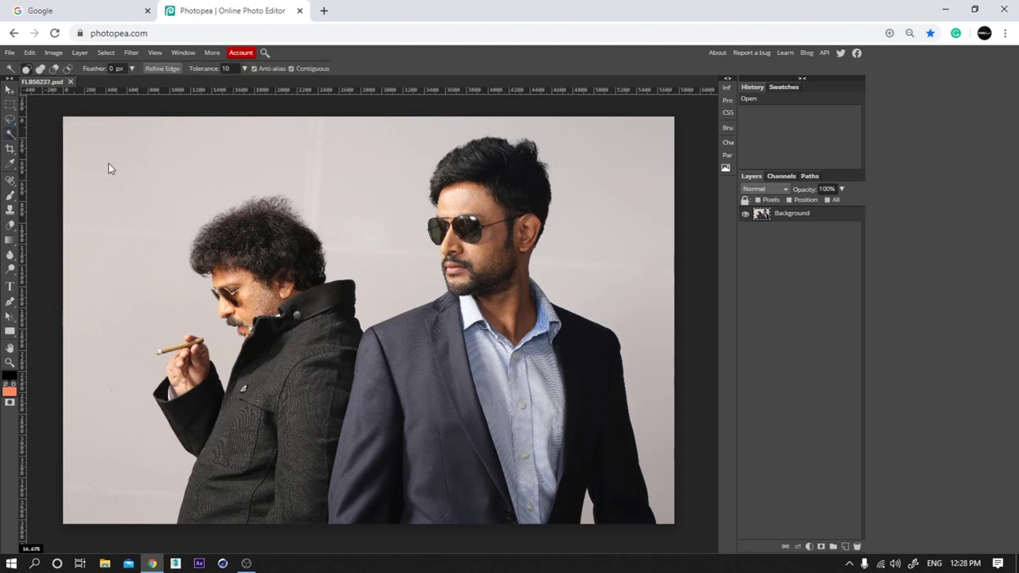
click(162, 276)
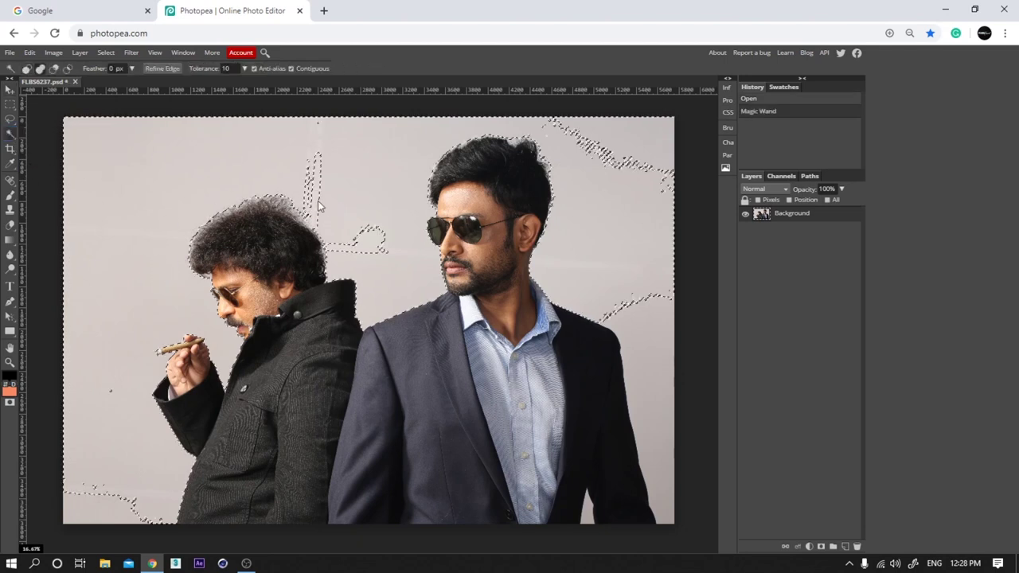
shift+click(364, 234)
shift+click(111, 502)
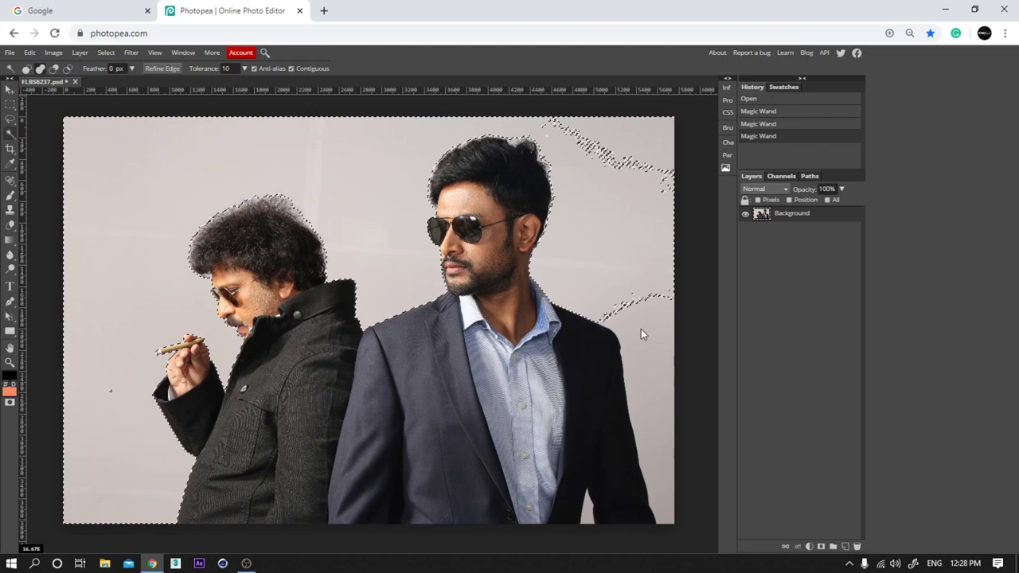
shift+click(633, 382)
shift+click(656, 426)
shift+click(651, 152)
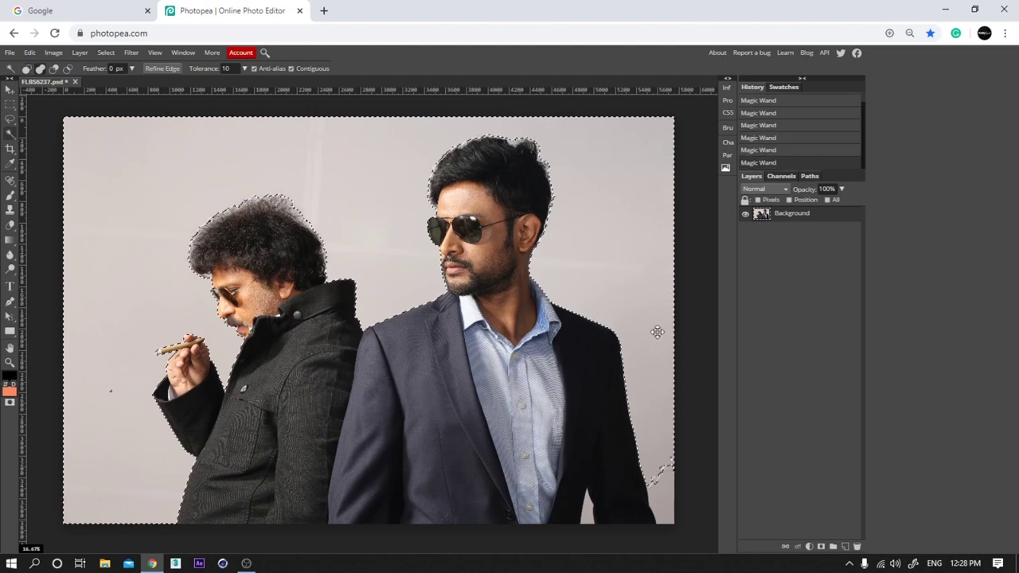
shift+click(659, 489)
shift+click(588, 516)
click(111, 392)
Add leftover background areas with the Lasso, then invert the selection onto the two men
click(10, 119)
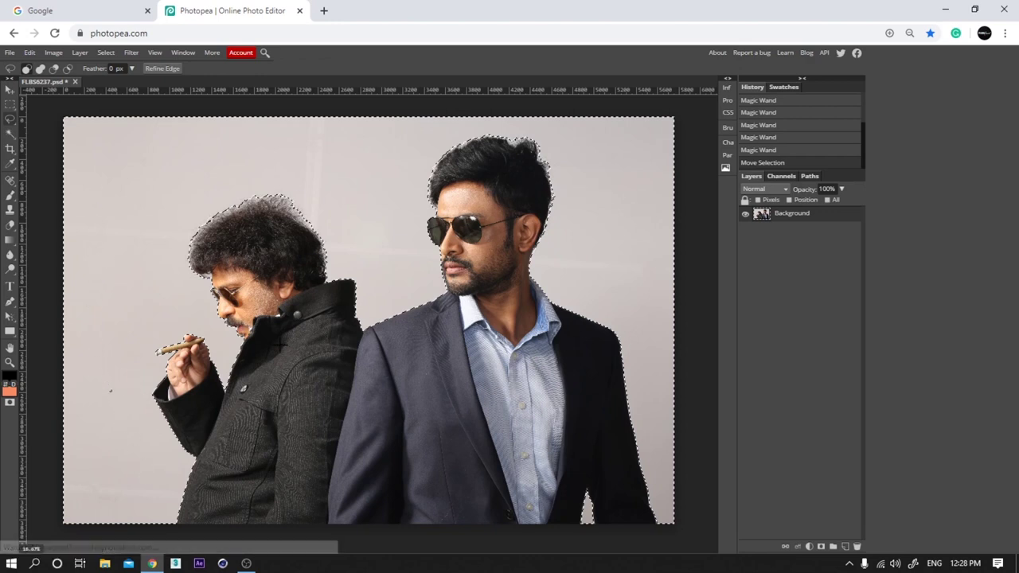
mouse_move(54, 265)
mouse_down()
mouse_move(125, 280)
mouse_move(121, 370)
mouse_move(156, 459)
mouse_move(153, 490)
mouse_move(121, 532)
mouse_move(75, 528)
mouse_move(41, 473)
mouse_move(43, 251)
mouse_move(78, 239)
mouse_move(105, 280)
mouse_up()
mouse_move(478, 113)
mouse_down()
mouse_move(435, 156)
mouse_move(407, 242)
mouse_move(370, 128)
mouse_move(439, 90)
mouse_move(489, 108)
mouse_up()
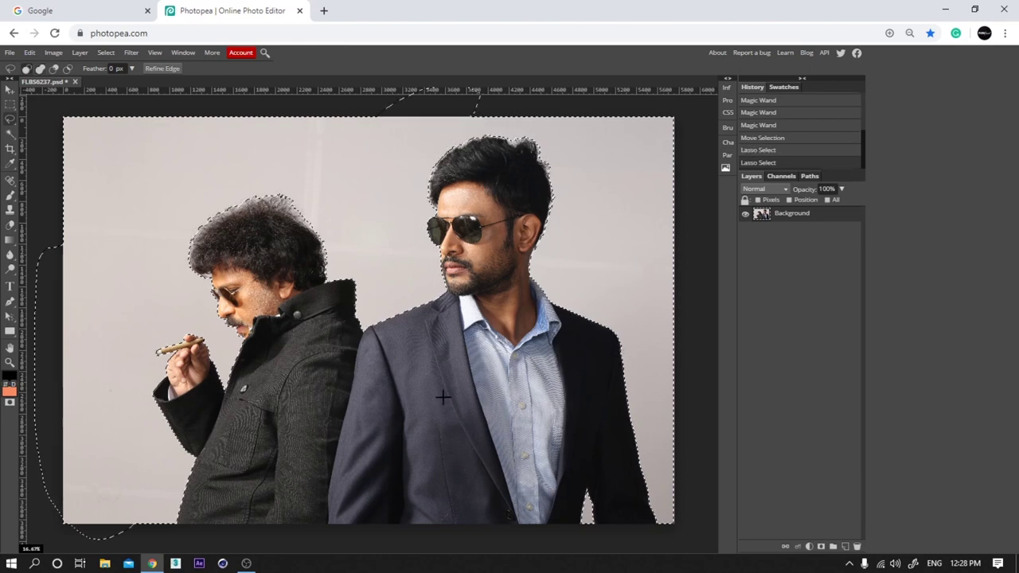
key(ctrl+shift+i)
key(ctrl+shift+i)
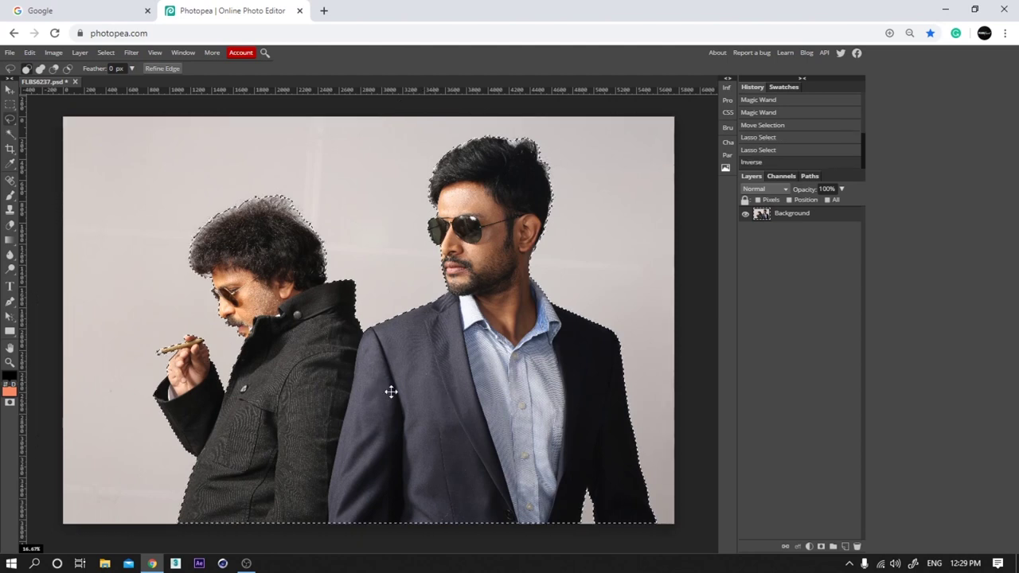
right_click(328, 141)
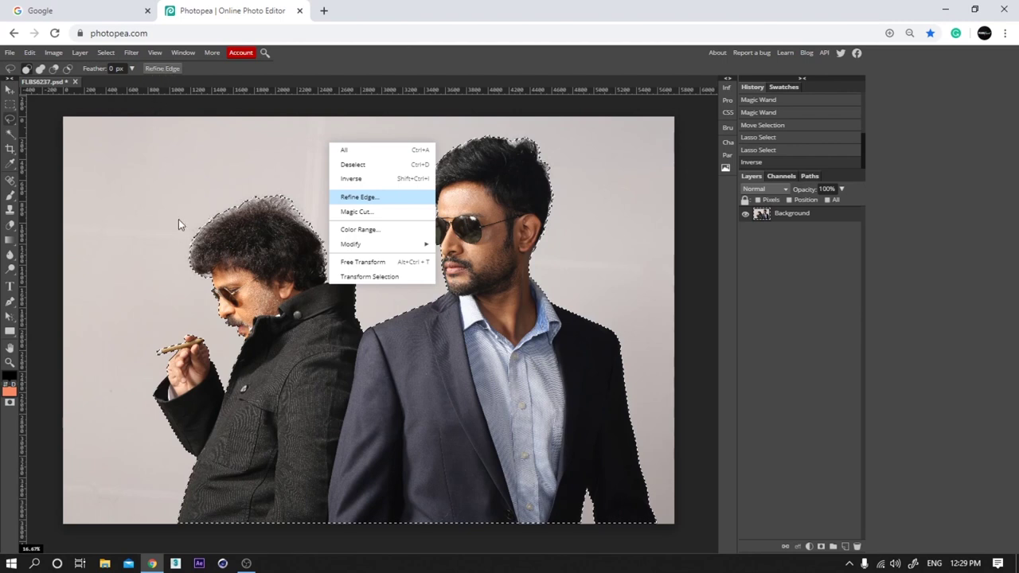
Open Refine Edge and choose a small soft 24 px brush
key(ctrl+alt+r)
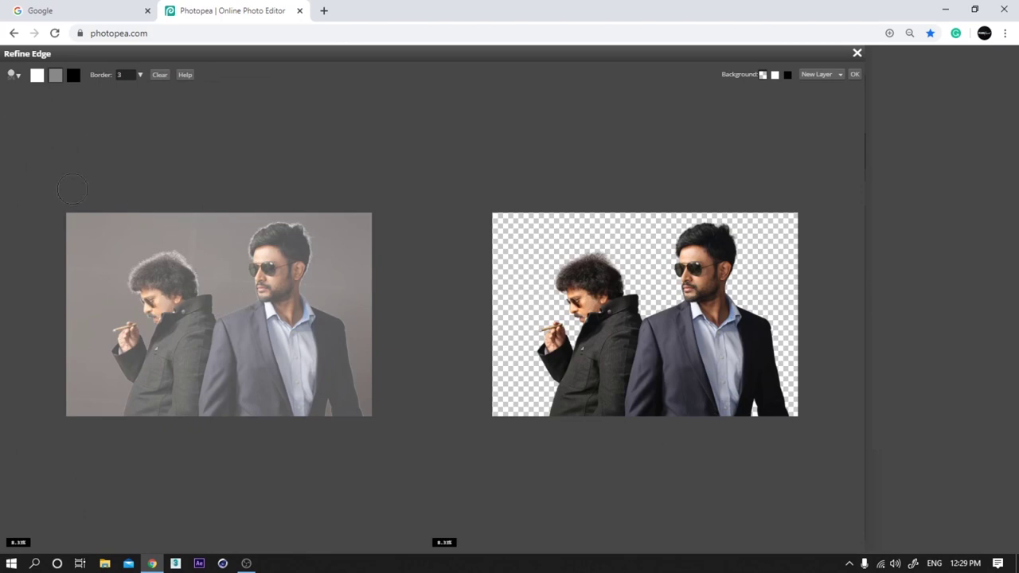
click(18, 75)
click(94, 138)
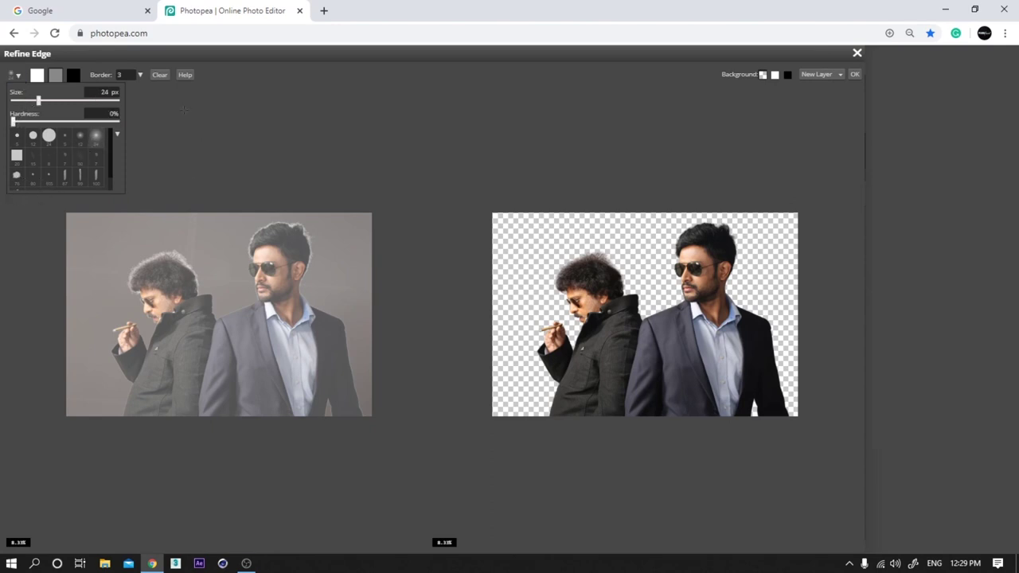
click(360, 102)
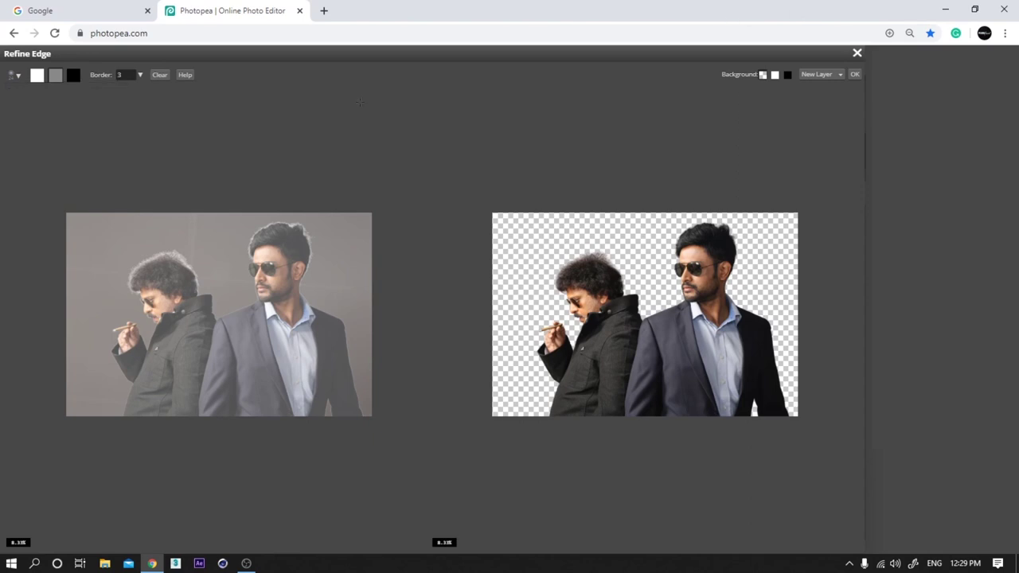
Zoom the preview in on the sunglasses man's head and fine-tune the brush size
drag(280, 165, 313, 153)
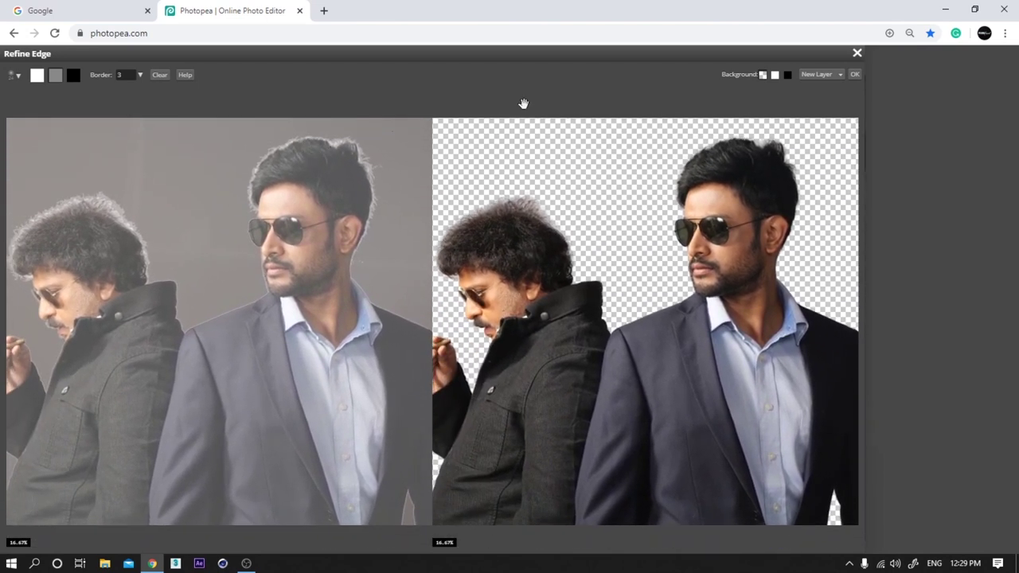
drag(218, 253, 217, 309)
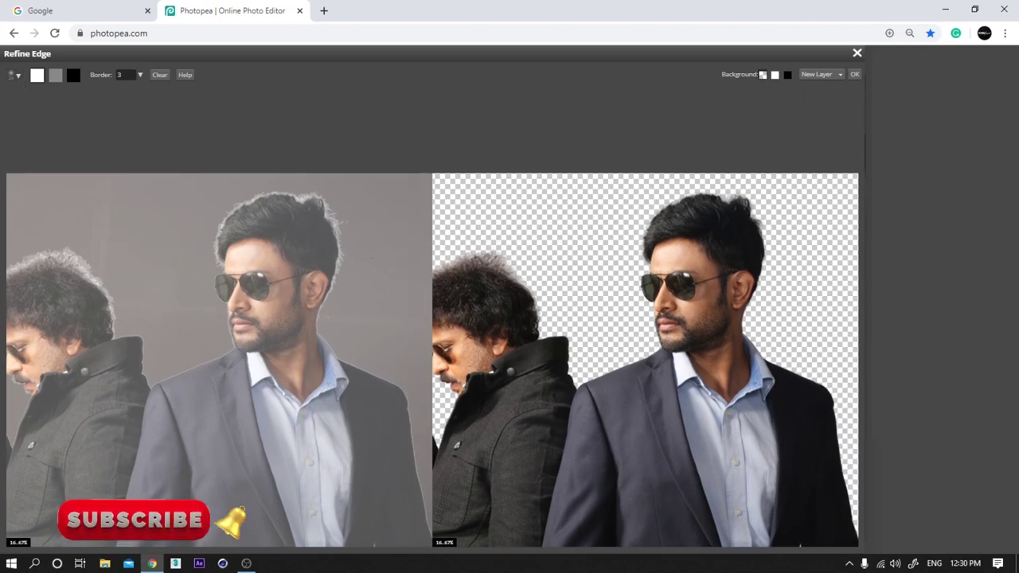
key(ctrl+plus)
key(ctrl+plus)
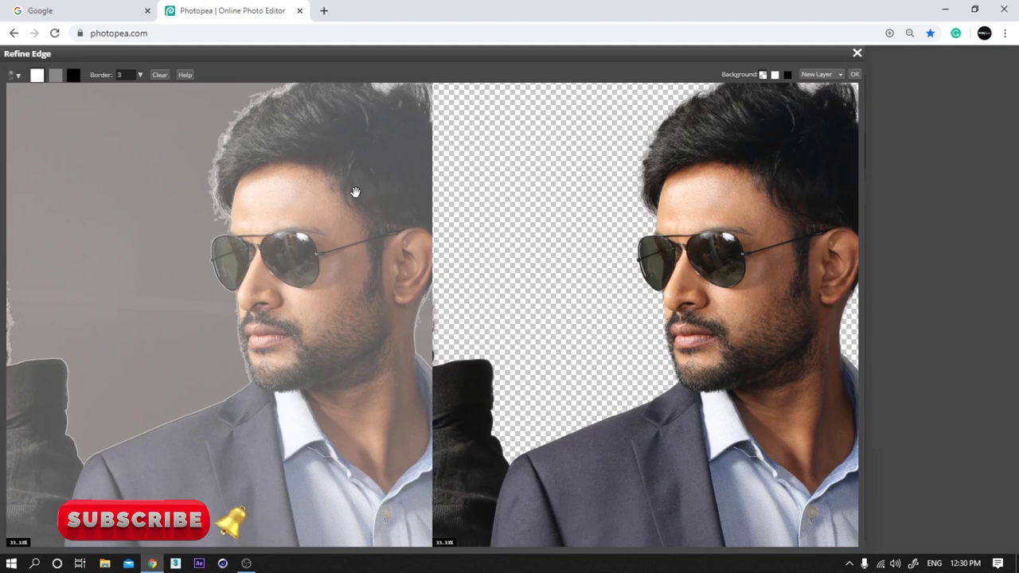
drag(355, 191, 243, 280)
scroll(243, 281, up, 1)
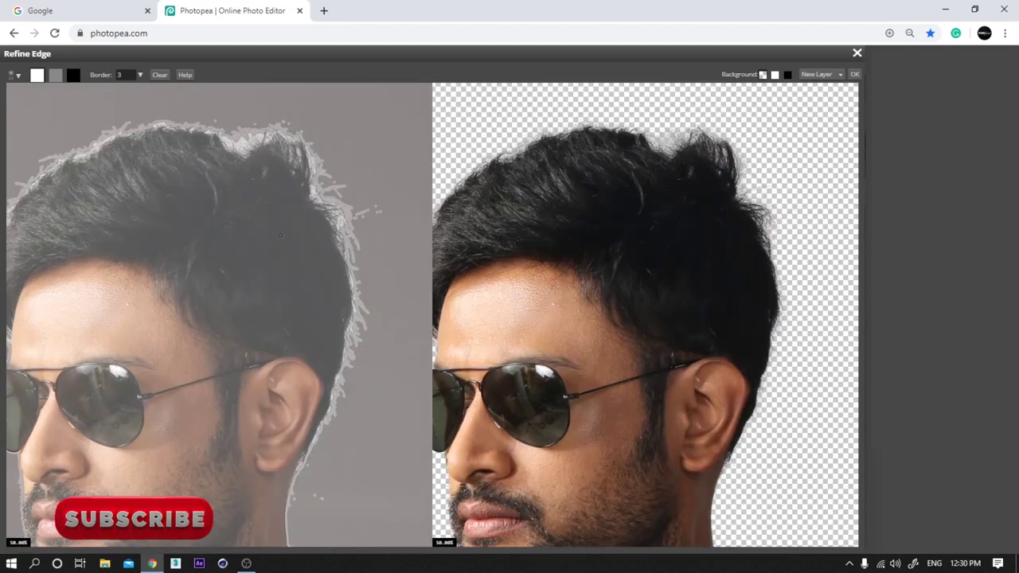
key(bracketright)
key(bracketright)
key(bracketright)
key(bracketright)
key(bracketright)
key(bracketright)
key(bracketright)
key(bracketright)
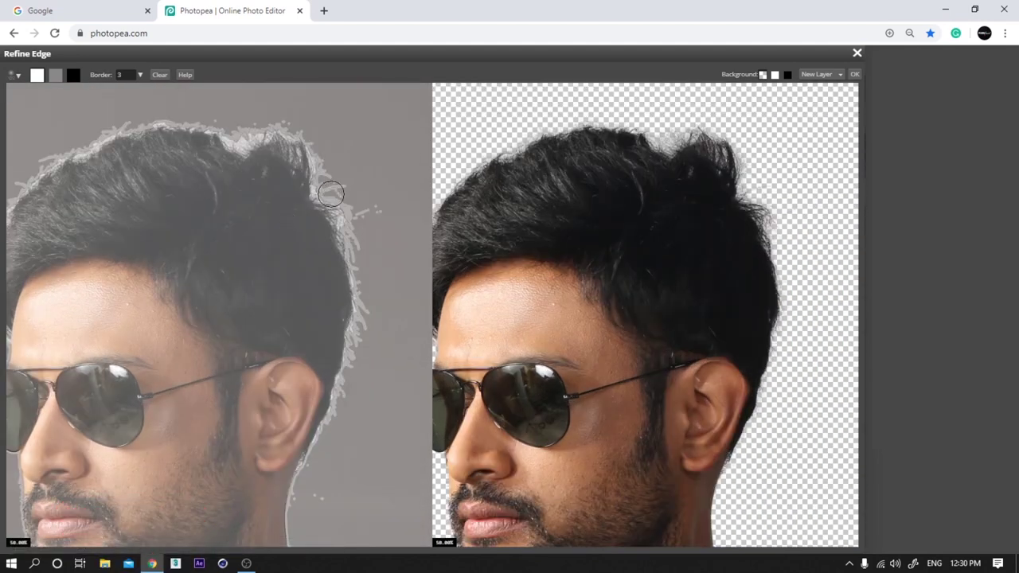
key(bracketleft)
key(bracketleft)
key(bracketleft)
key(bracketleft)
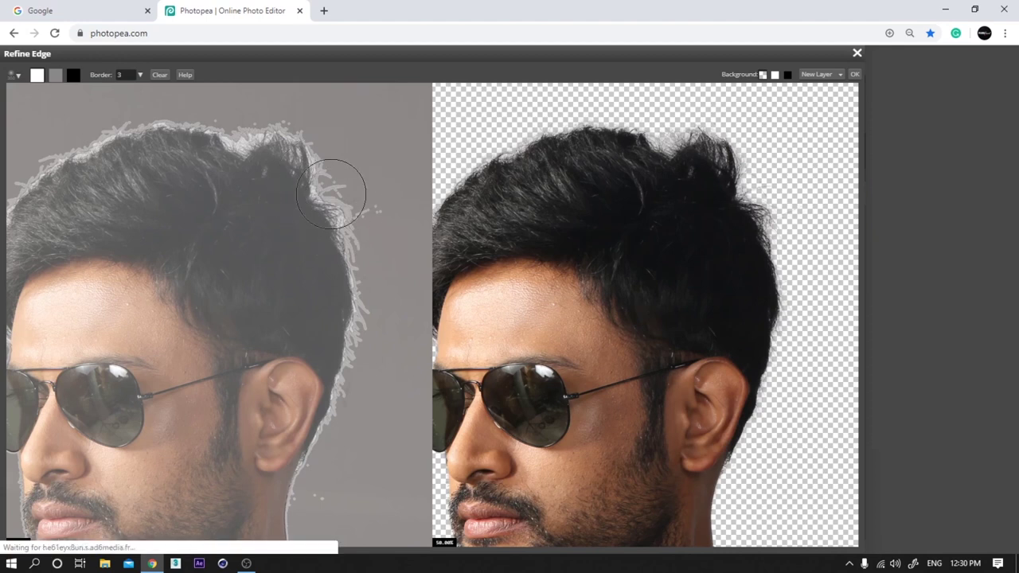
scroll(331, 194, down, 1)
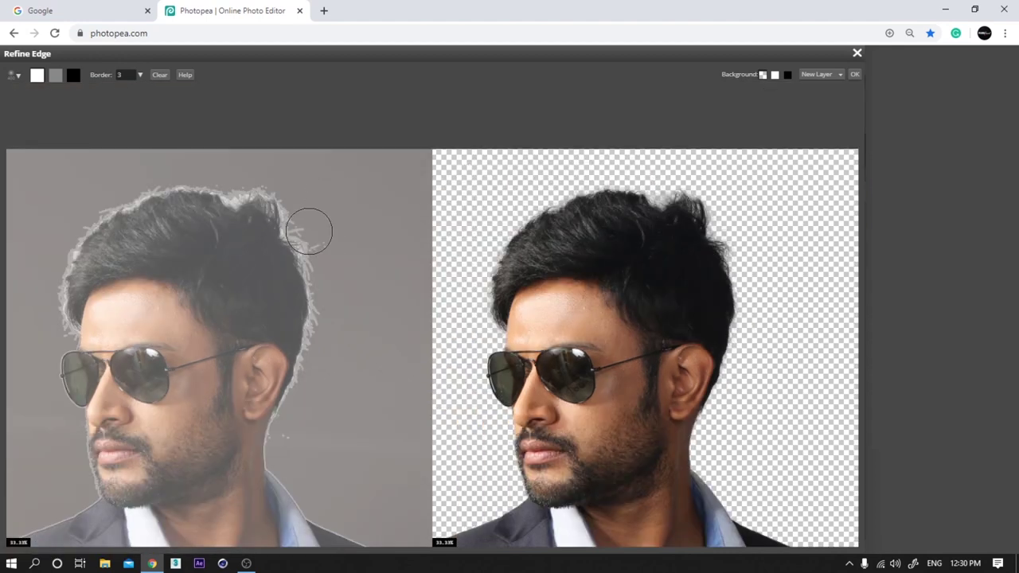
drag(324, 247, 357, 280)
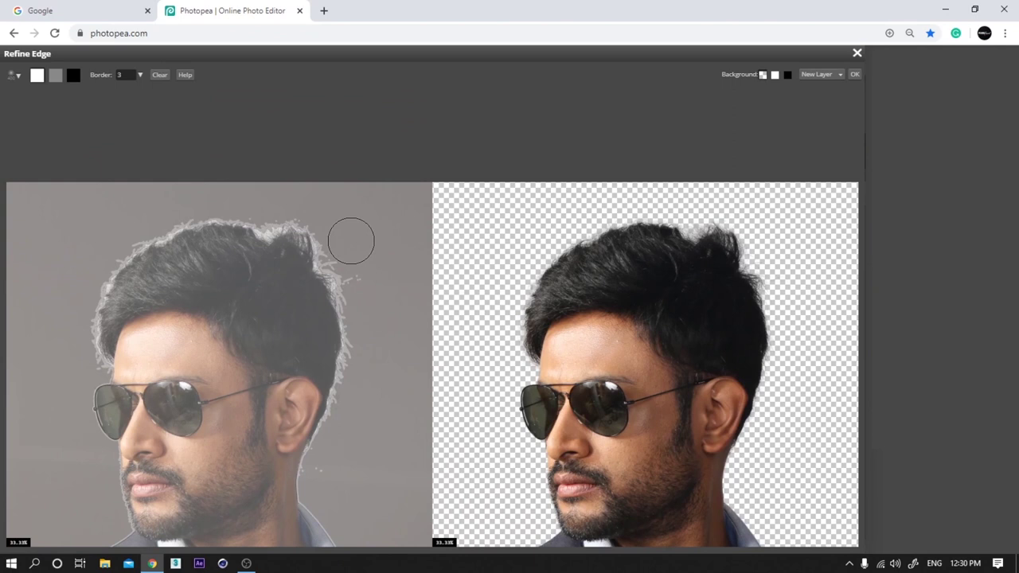
scroll(364, 325, up, 1)
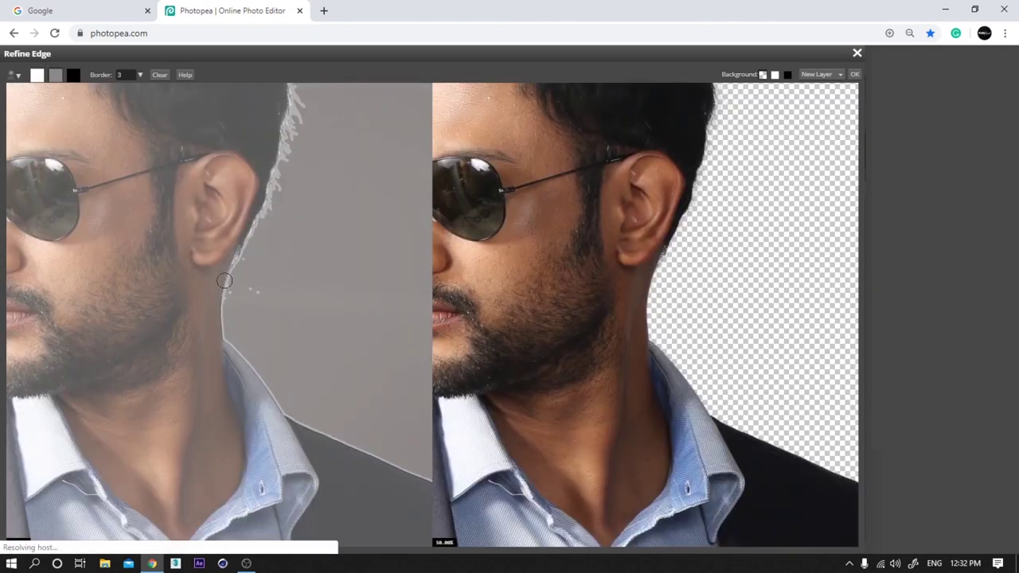
Brush refined edges along the first man's ear, neck, hair top and nose area
mouse_move(249, 230)
mouse_down()
mouse_move(238, 258)
mouse_move(245, 234)
mouse_move(222, 293)
mouse_move(226, 266)
mouse_move(237, 247)
mouse_move(223, 324)
mouse_move(219, 305)
mouse_move(232, 334)
mouse_move(219, 323)
mouse_move(270, 388)
mouse_move(250, 277)
mouse_move(258, 171)
mouse_move(267, 184)
mouse_move(279, 84)
mouse_up()
drag(287, 223, 311, 438)
mouse_move(318, 304)
mouse_down()
mouse_move(316, 209)
mouse_move(296, 245)
mouse_move(263, 159)
mouse_move(239, 137)
mouse_move(271, 192)
mouse_move(200, 154)
mouse_move(202, 134)
mouse_move(240, 140)
mouse_move(145, 138)
mouse_up()
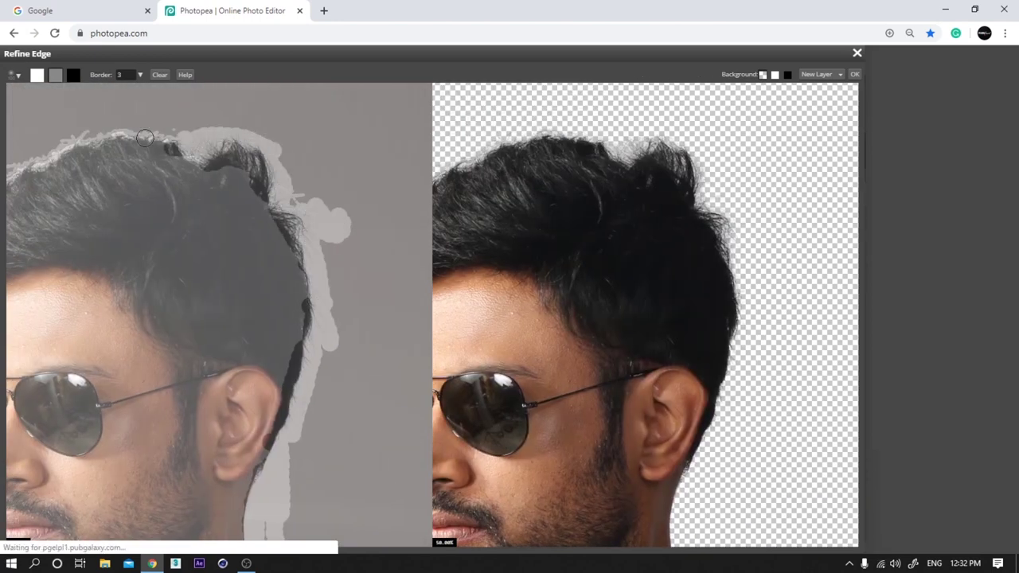
right_click(157, 128)
drag(380, 194, 501, 303)
mouse_move(285, 240)
mouse_down()
mouse_move(196, 235)
mouse_move(101, 285)
mouse_move(74, 374)
mouse_move(74, 467)
mouse_up()
scroll(230, 357, down, 3)
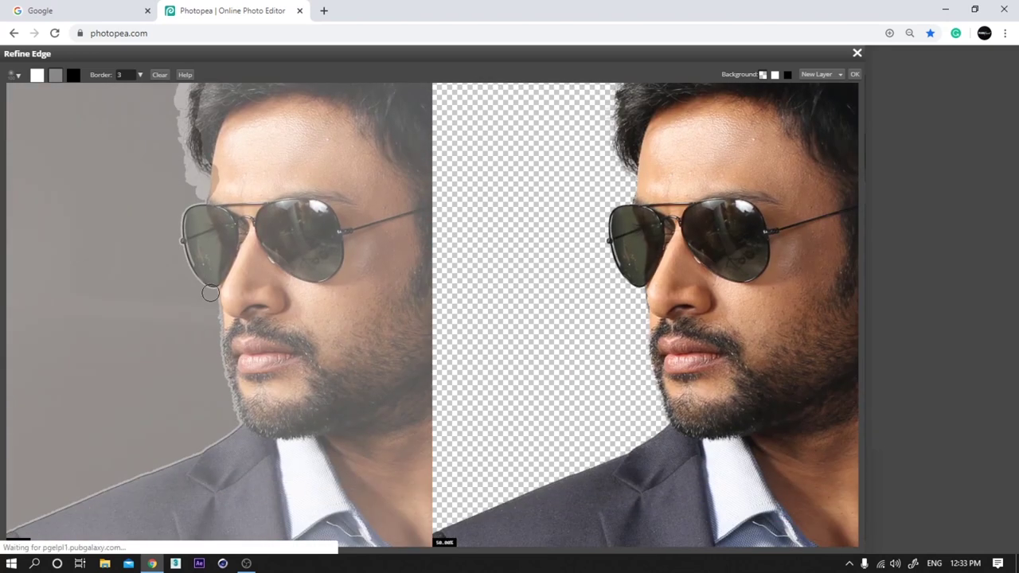
mouse_move(209, 358)
mouse_down()
mouse_move(241, 311)
mouse_move(220, 336)
mouse_move(235, 366)
mouse_move(235, 318)
mouse_move(218, 290)
mouse_move(229, 389)
mouse_up()
Refine the second man's nape, curly hair top, hairline, beard and chin edges
key(ctrl+minus)
key(ctrl+minus)
key(ctrl+minus)
drag(453, 355, 601, 321)
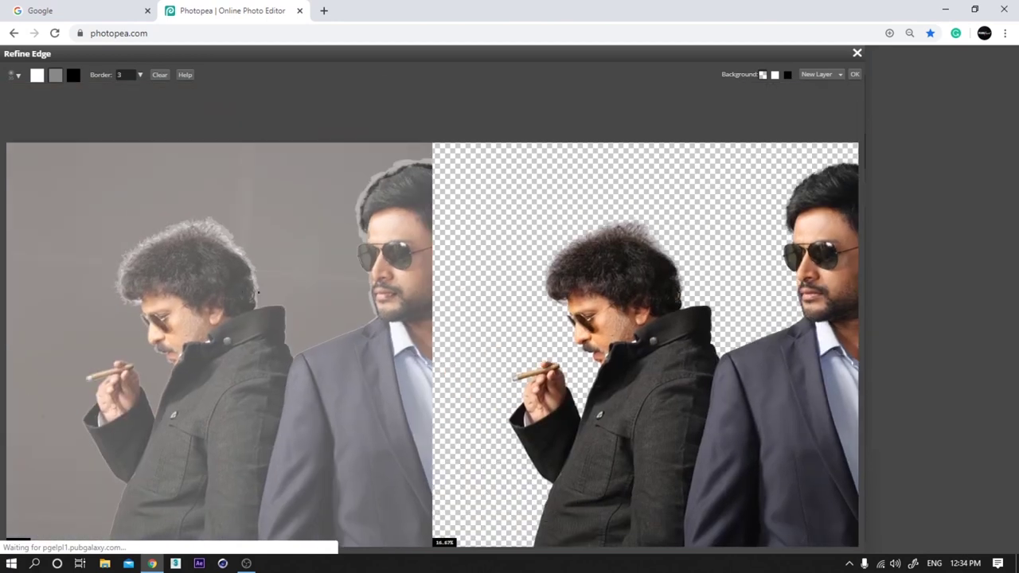
key(ctrl+plus)
key(ctrl+plus)
key(ctrl+plus)
key(ctrl+plus)
mouse_move(360, 287)
mouse_down()
mouse_move(352, 238)
mouse_move(360, 191)
mouse_move(337, 90)
mouse_move(341, 312)
mouse_move(314, 279)
mouse_move(275, 274)
mouse_move(254, 236)
mouse_move(220, 231)
mouse_move(223, 169)
mouse_move(182, 128)
mouse_move(300, 252)
mouse_move(244, 190)
mouse_move(269, 203)
mouse_up()
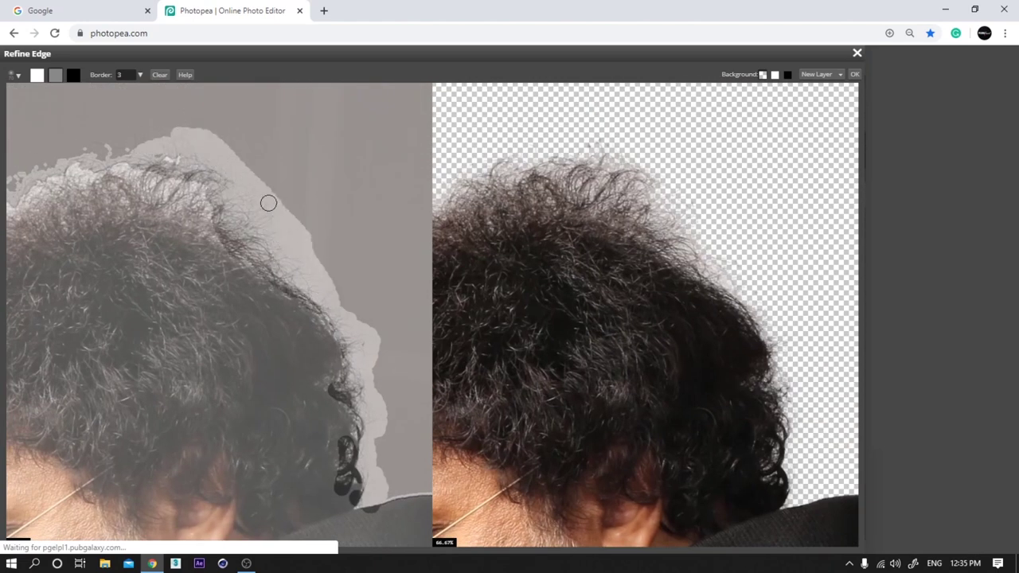
mouse_move(55, 172)
mouse_down()
mouse_move(150, 199)
mouse_move(191, 227)
mouse_up()
key(bracketright)
key(bracketright)
key(bracketright)
key(bracketright)
key(bracketright)
key(bracketright)
key(bracketright)
key(bracketright)
key(bracketright)
key(bracketright)
key(bracketright)
key(bracketright)
key(bracketleft)
key(bracketleft)
key(bracketleft)
key(bracketleft)
mouse_move(340, 276)
mouse_down()
mouse_move(274, 190)
mouse_move(48, 241)
mouse_move(221, 216)
mouse_move(55, 398)
mouse_move(102, 473)
mouse_up()
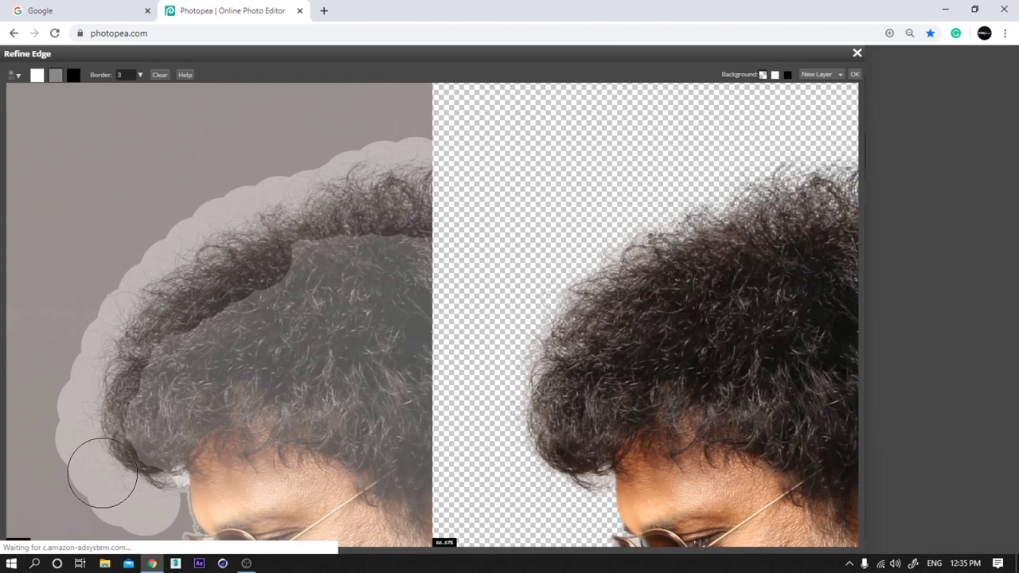
mouse_move(148, 521)
mouse_down()
mouse_move(197, 270)
mouse_move(189, 280)
mouse_up()
key(bracketleft)
key(bracketleft)
key(bracketleft)
key(bracketleft)
key(bracketleft)
key(bracketleft)
key(bracketleft)
key(bracketleft)
key(bracketleft)
key(bracketleft)
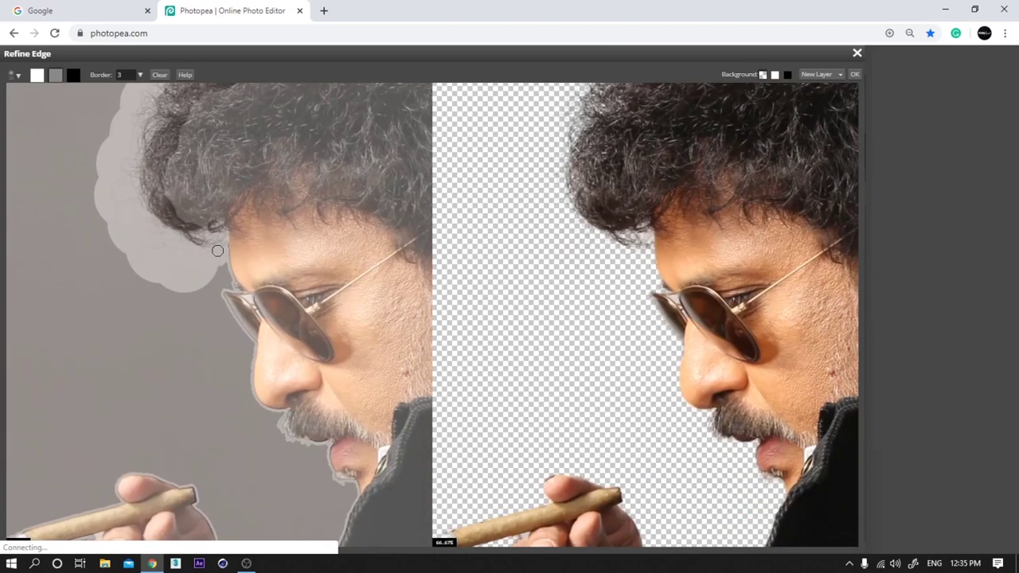
mouse_move(214, 230)
mouse_down()
mouse_move(285, 422)
mouse_move(273, 425)
mouse_move(314, 468)
mouse_up()
scroll(315, 468, down, 4)
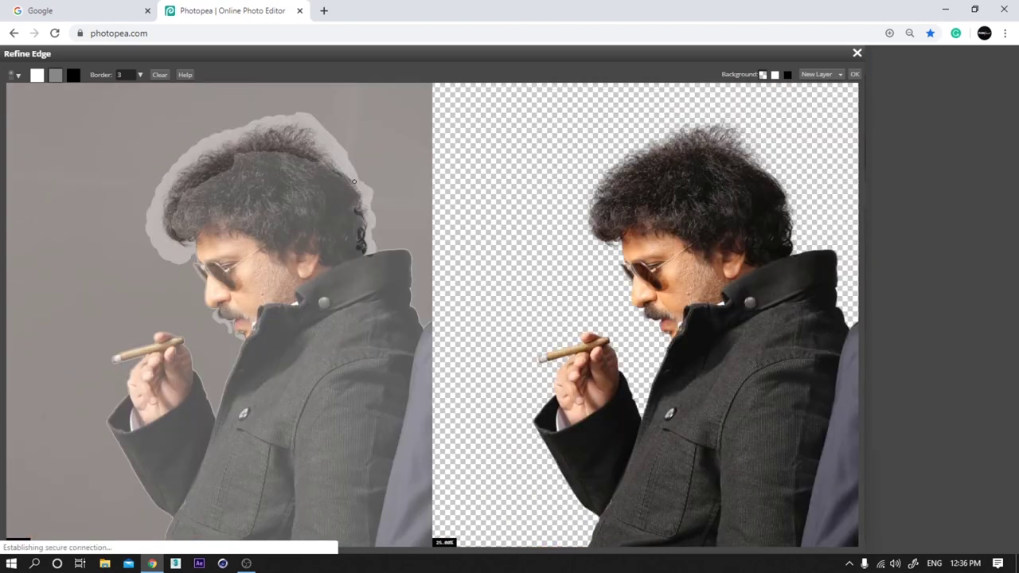
drag(313, 239, 229, 227)
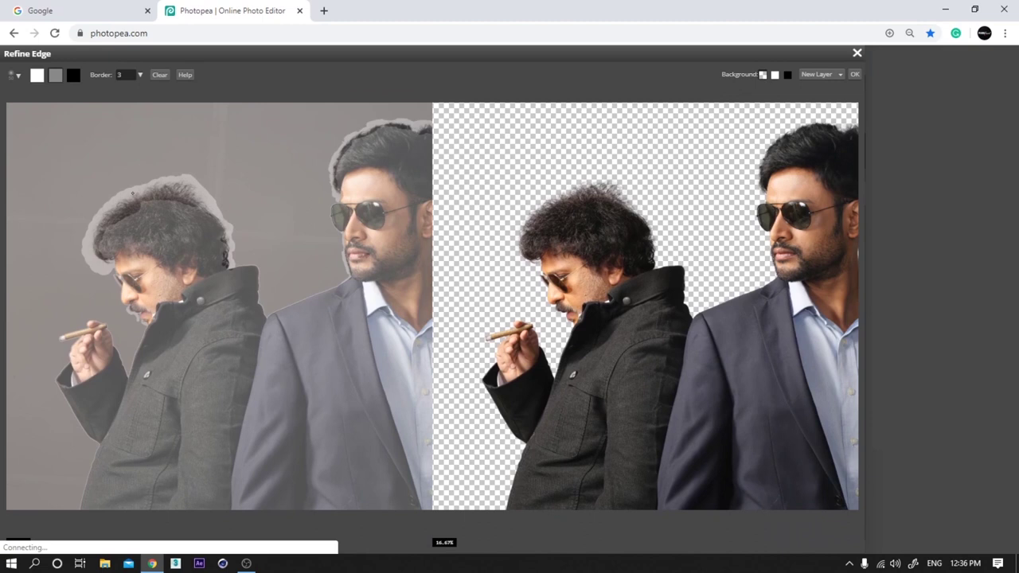
drag(332, 193, 274, 207)
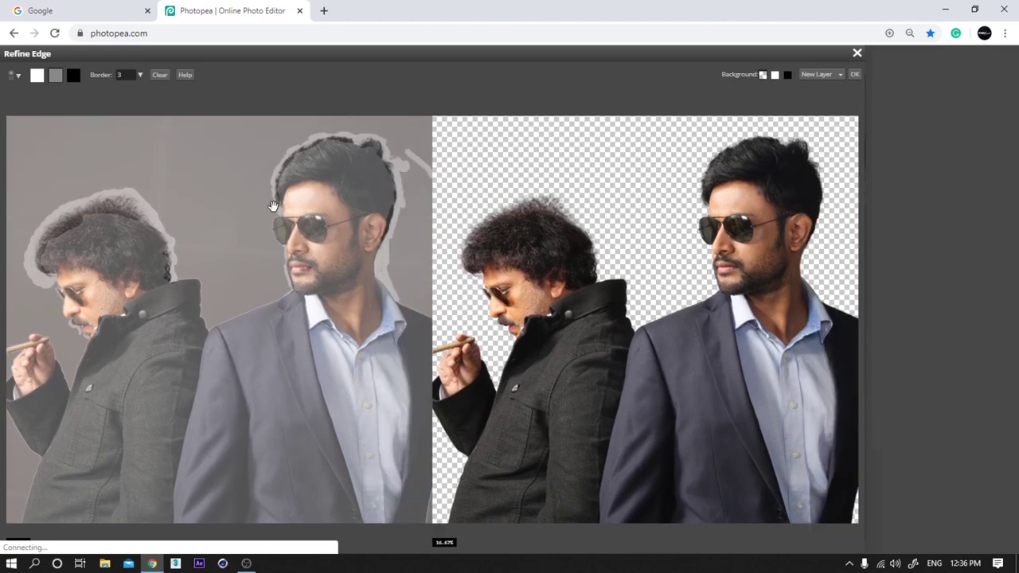
Set the Refine Edge output to Selection
click(835, 80)
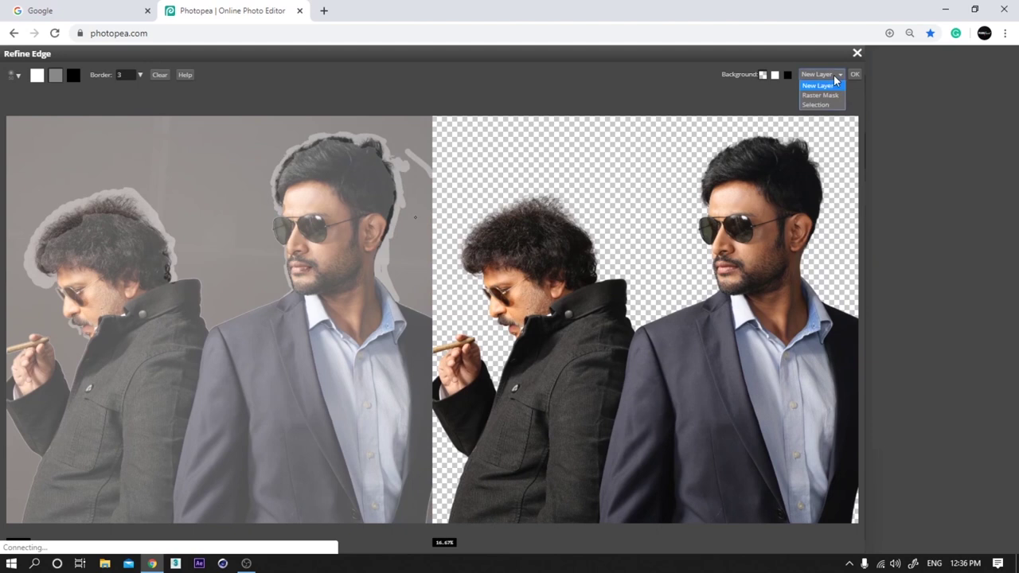
click(834, 78)
click(835, 79)
click(836, 103)
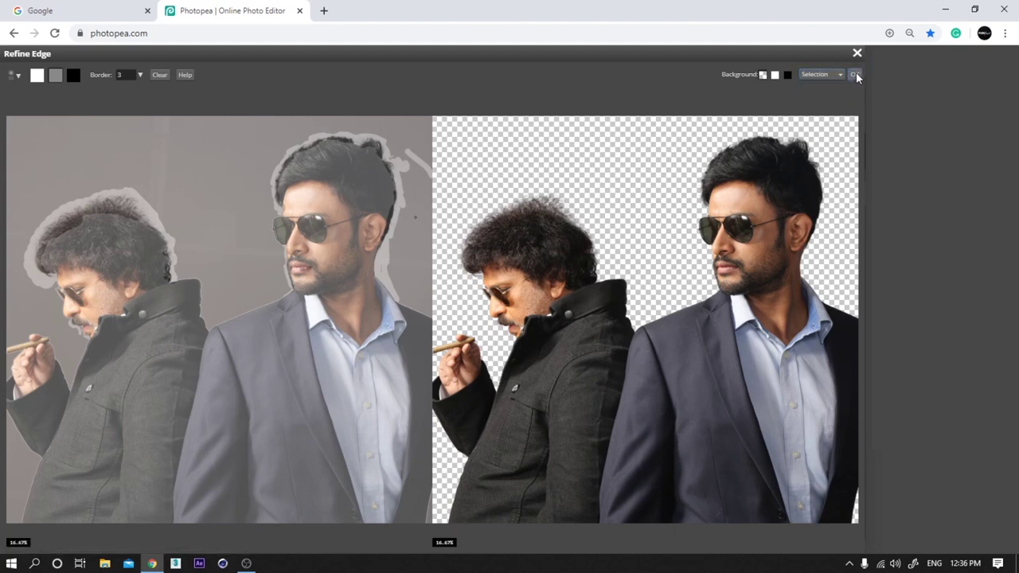
Apply the refined edges with OK and zoom around the photo to inspect the outline
click(856, 76)
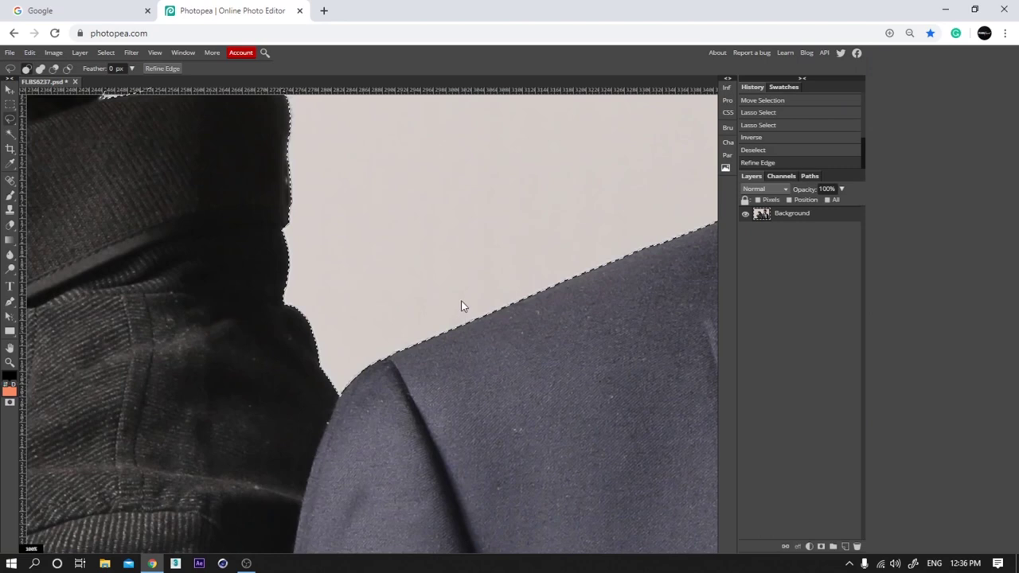
scroll(461, 306, down, 3)
drag(560, 242, 451, 416)
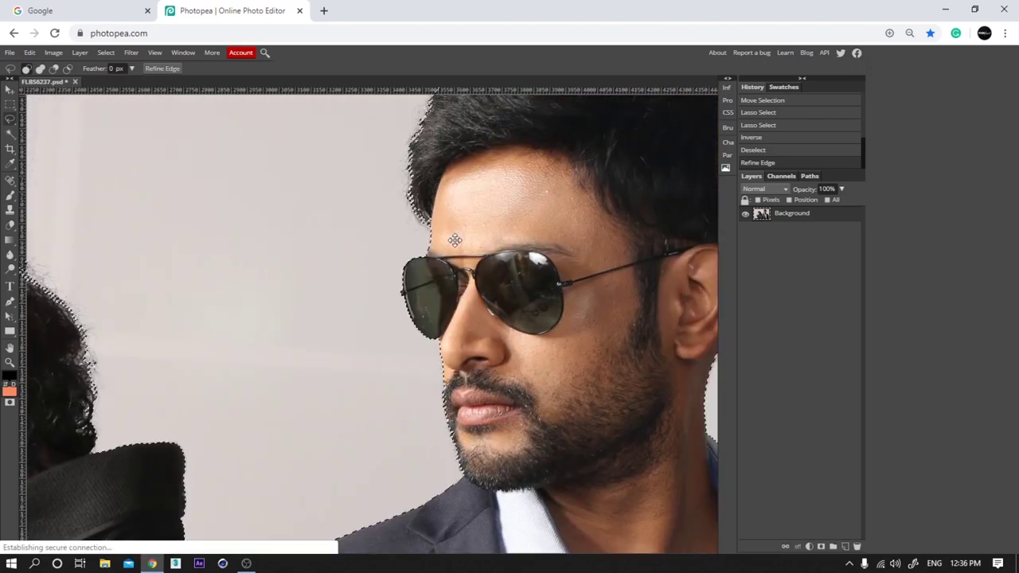
scroll(446, 231, up, 4)
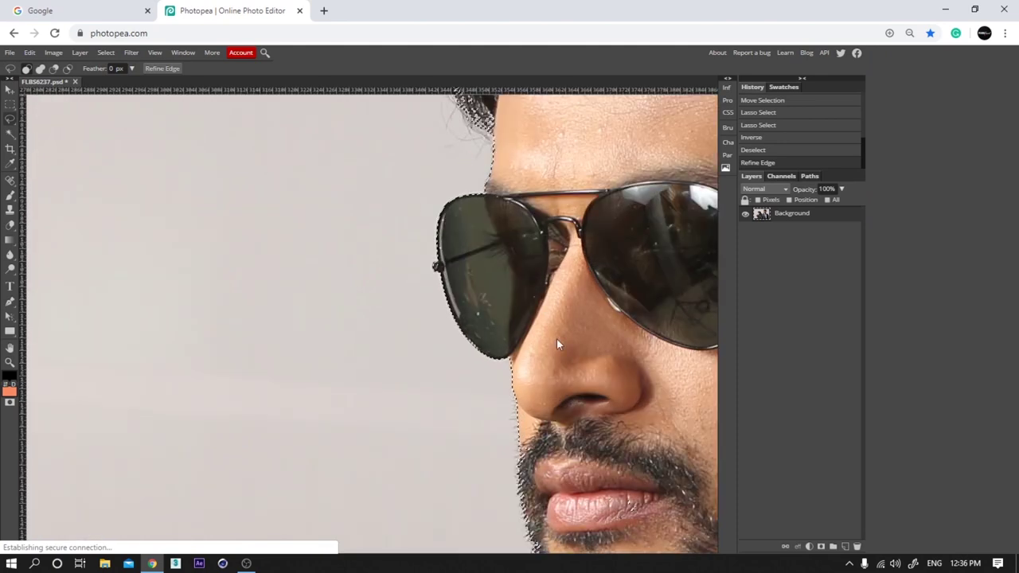
scroll(527, 367, up, 3)
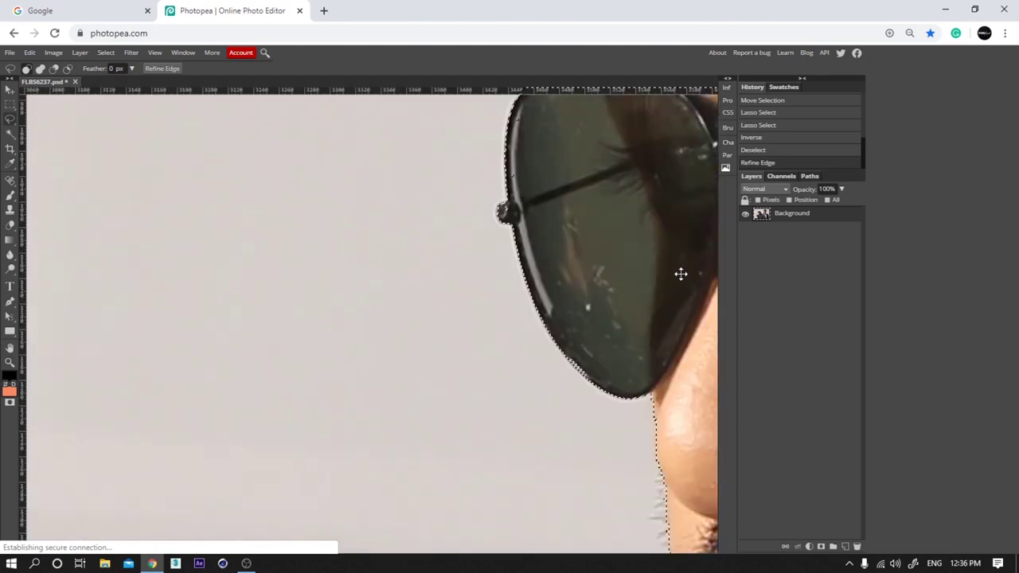
scroll(681, 273, down, 5)
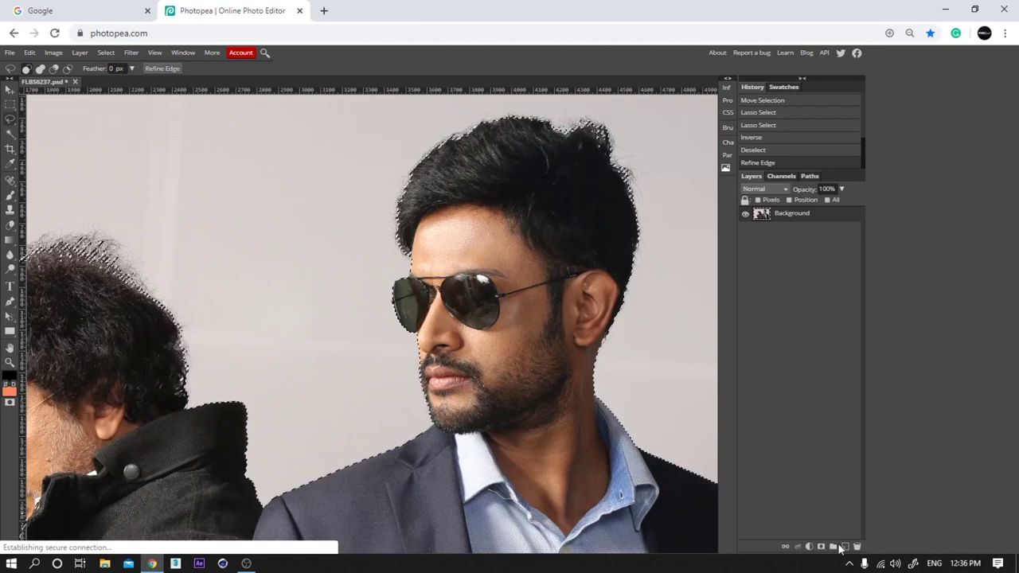
key(ctrl+minus)
key(ctrl+minus)
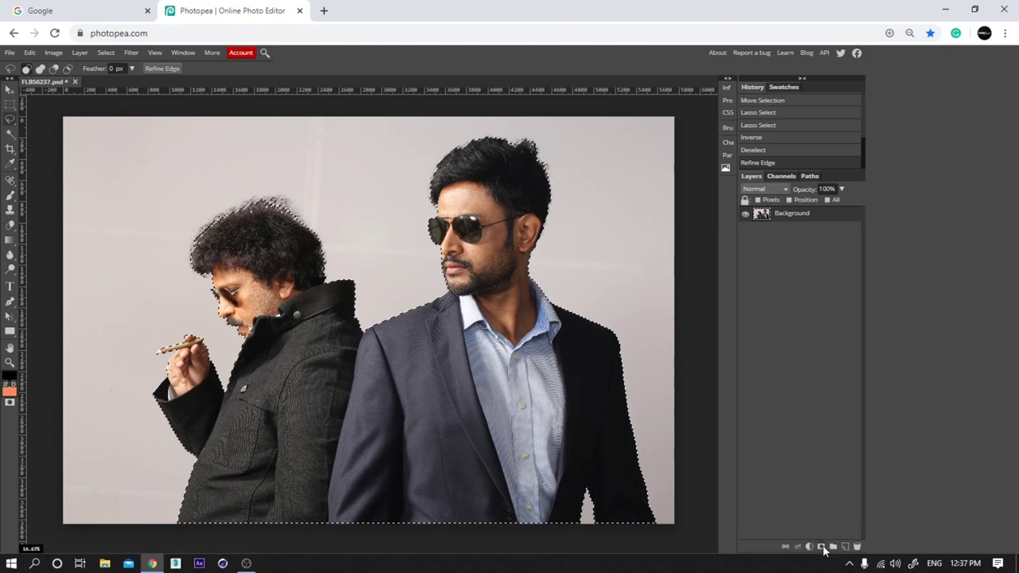
Mask out the grey backdrop, then add Layer 1 and move it beneath the men's layer
click(821, 547)
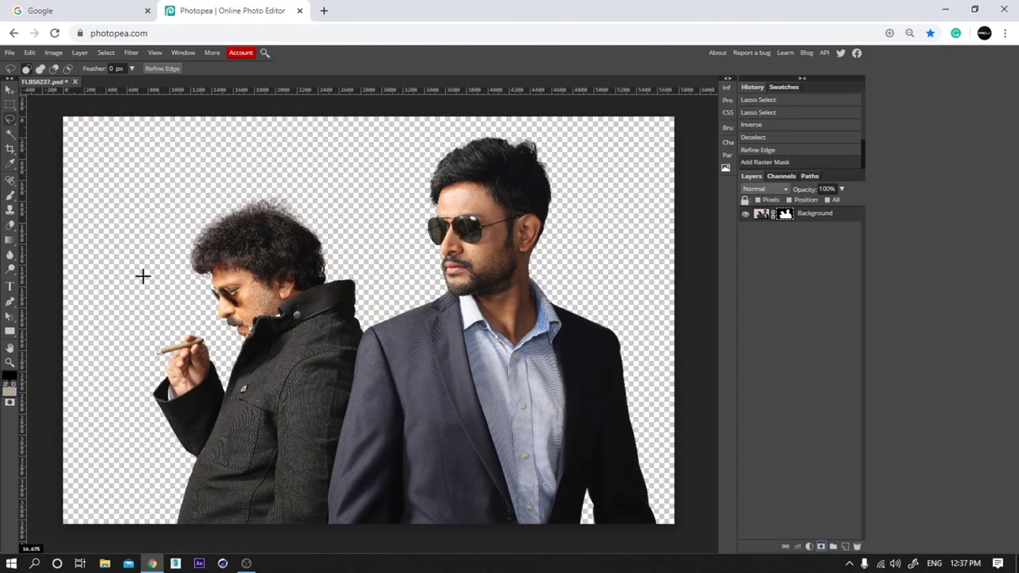
key(v)
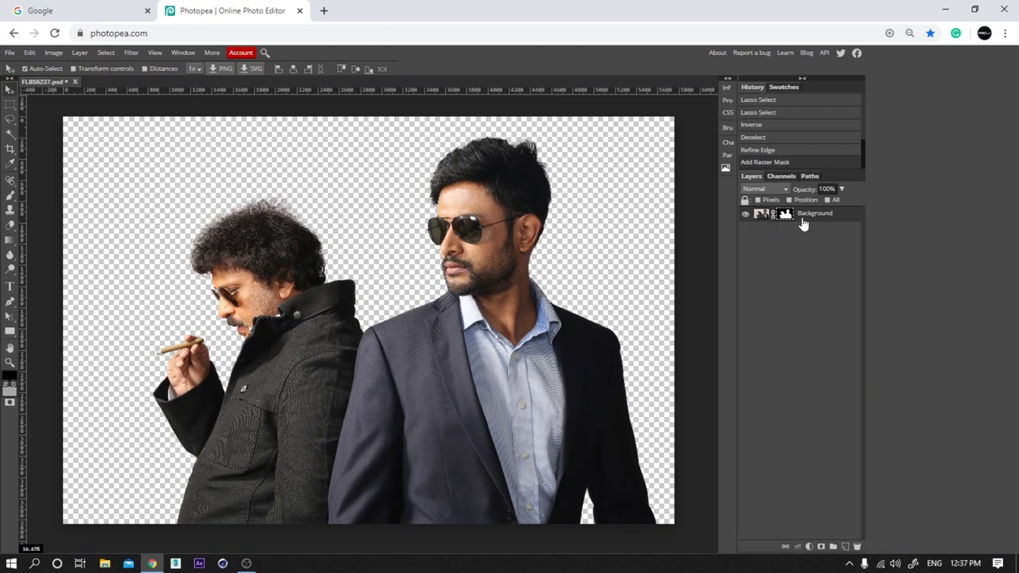
click(761, 213)
click(846, 548)
drag(776, 226, 781, 243)
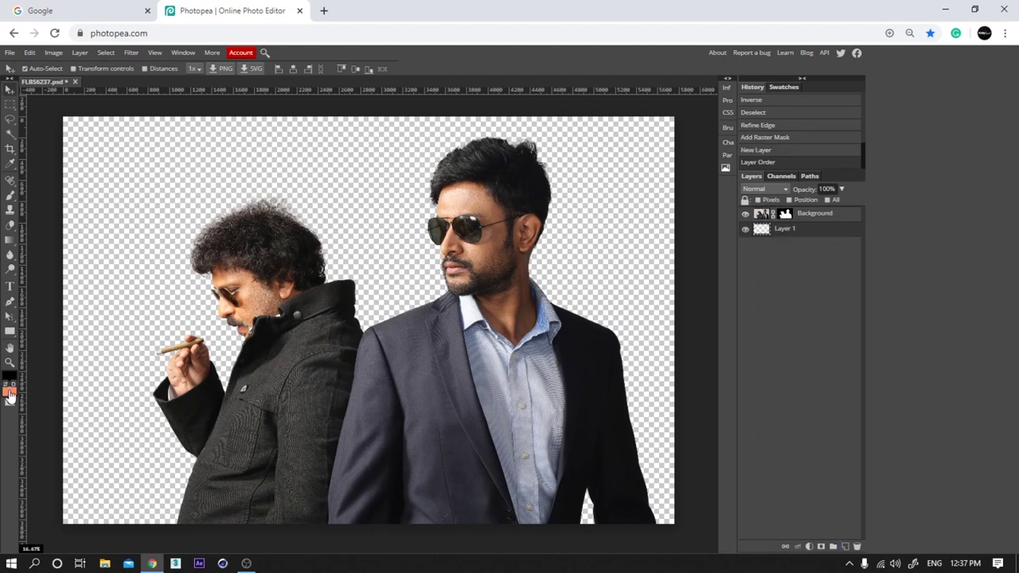
Fill Layer 1 with salmon orange and make the Background photo layer active again
key(alt+BackSpace)
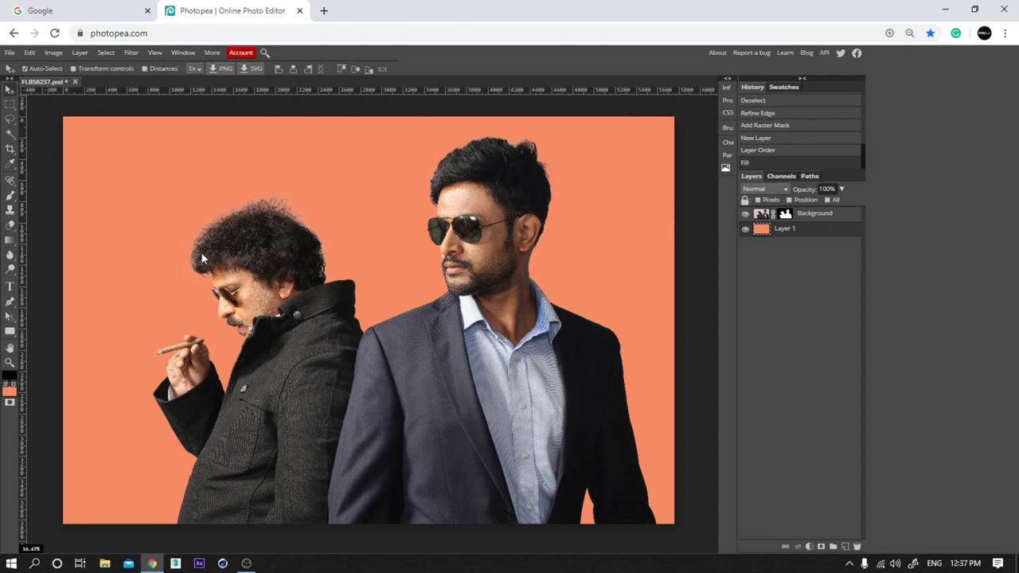
scroll(249, 202, up, 2)
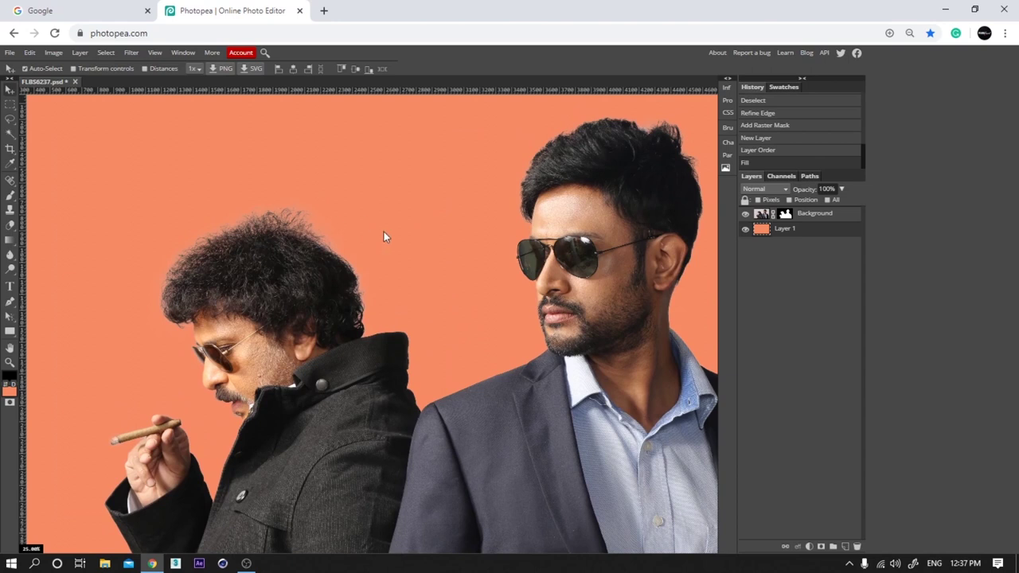
click(764, 216)
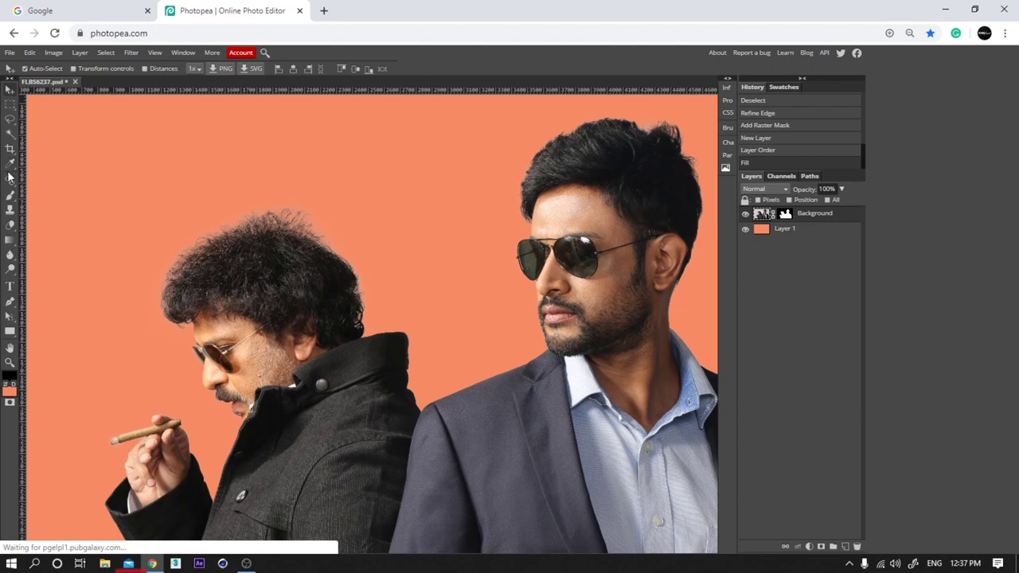
click(10, 196)
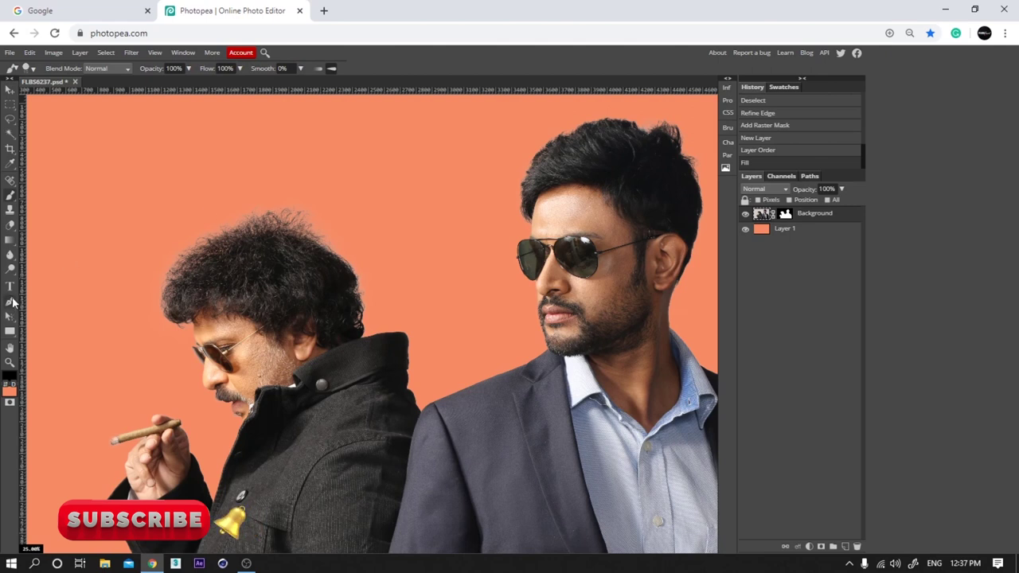
Switch to the Burn tool (Midtones, 50% exposure) and adjust its brush size
right_click(10, 269)
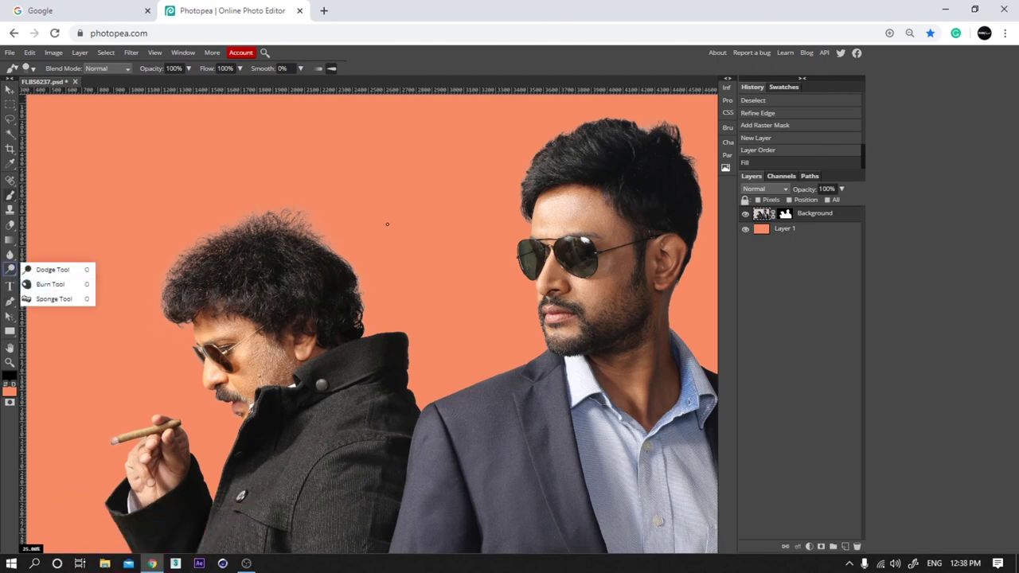
click(396, 58)
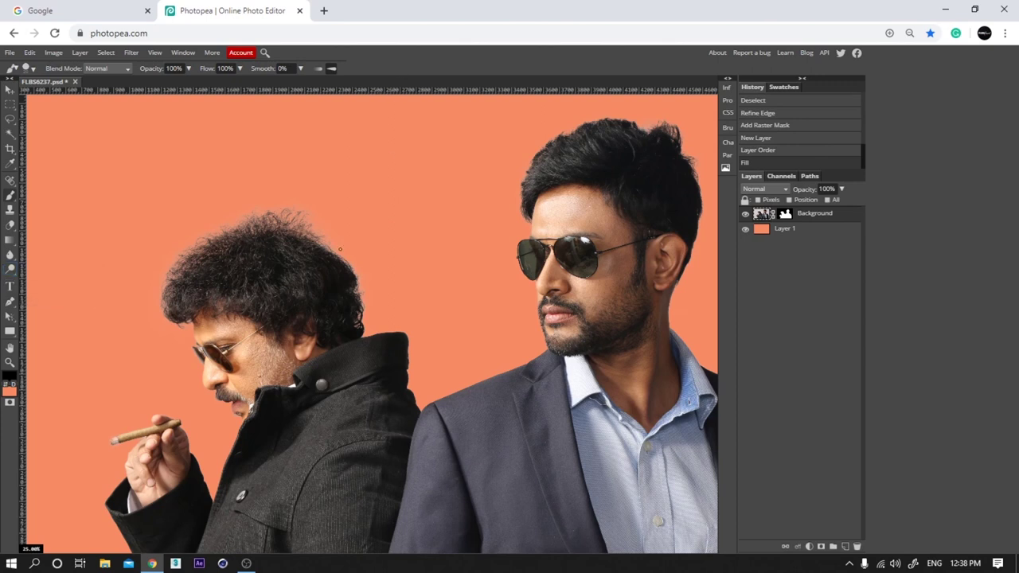
key(bracketright)
key(bracketright)
key(bracketright)
key(bracketright)
key(bracketright)
key(bracketleft)
key(bracketleft)
right_click(8, 275)
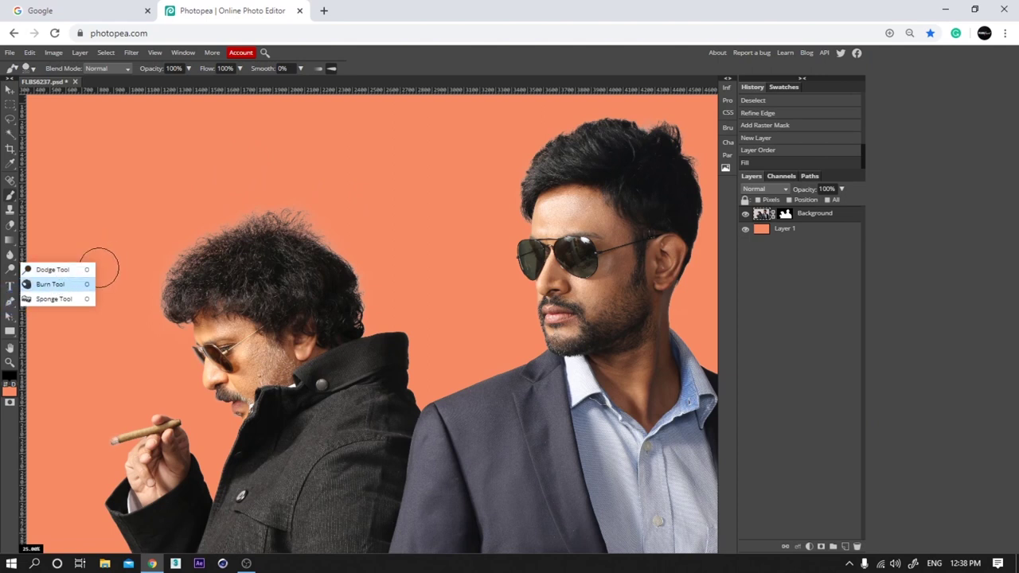
click(51, 284)
key(bracketright)
key(bracketright)
key(bracketright)
key(bracketright)
key(bracketright)
key(bracketright)
key(bracketright)
key(bracketright)
key(bracketright)
key(bracketright)
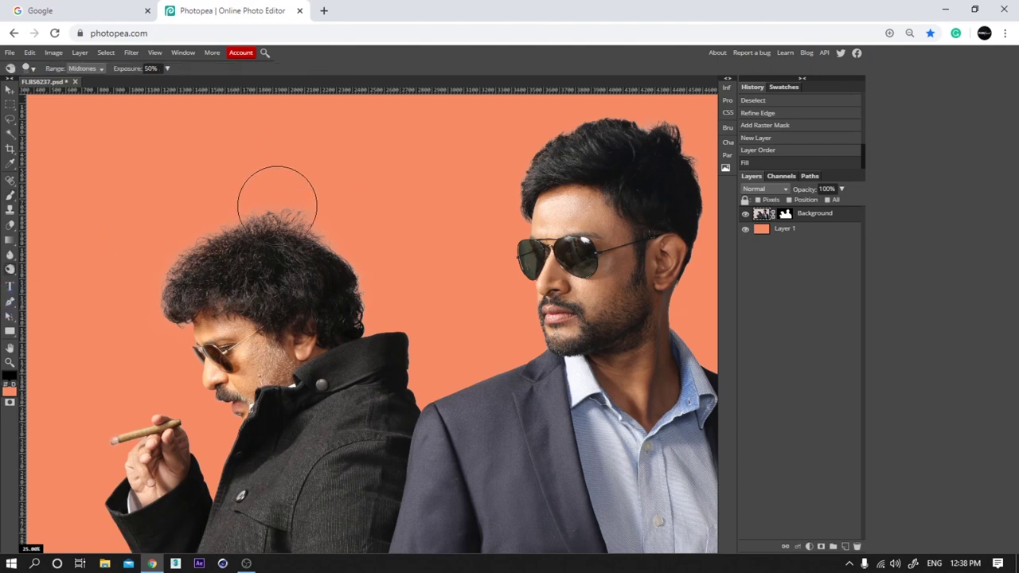
key(bracketleft)
Burn the curly hair's top, left and right fringe, using undo and redo to compare
drag(301, 216, 265, 207)
mouse_move(186, 228)
mouse_down()
mouse_move(244, 214)
mouse_move(187, 236)
mouse_move(143, 281)
mouse_move(174, 261)
mouse_move(141, 334)
mouse_move(179, 254)
mouse_move(242, 210)
mouse_move(317, 219)
mouse_up()
mouse_move(317, 219)
mouse_down()
mouse_move(368, 277)
mouse_move(353, 307)
mouse_move(377, 308)
mouse_move(362, 321)
mouse_up()
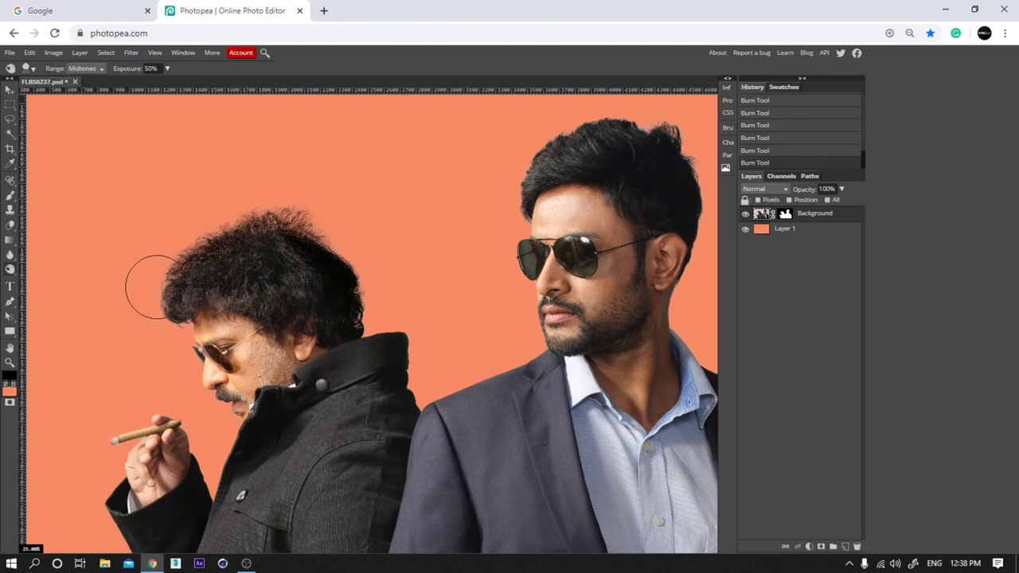
key(ctrl+z)
key(ctrl+z)
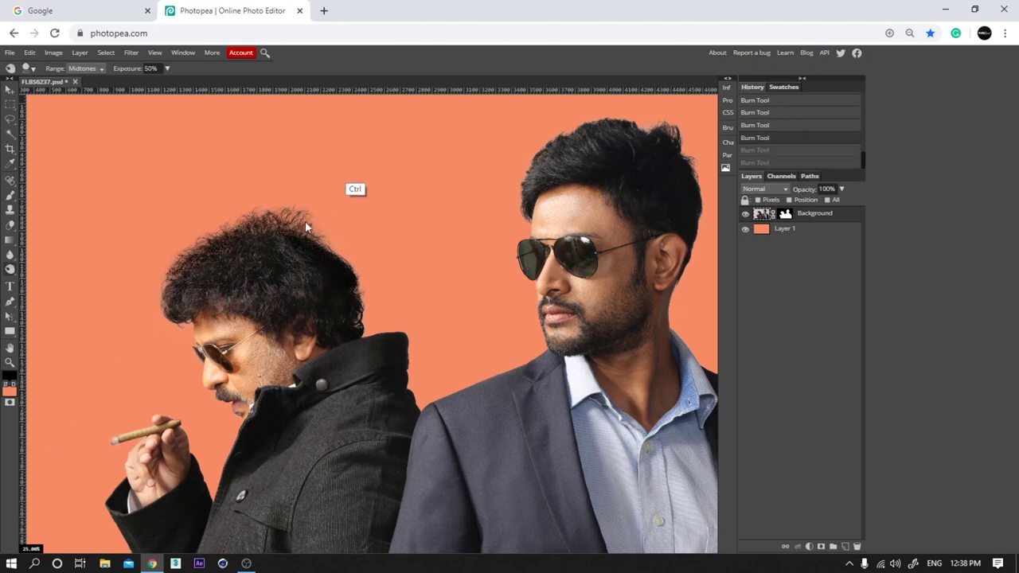
key(ctrl+z)
key(ctrl+shift+z)
key(ctrl+shift+z)
key(ctrl+shift+z)
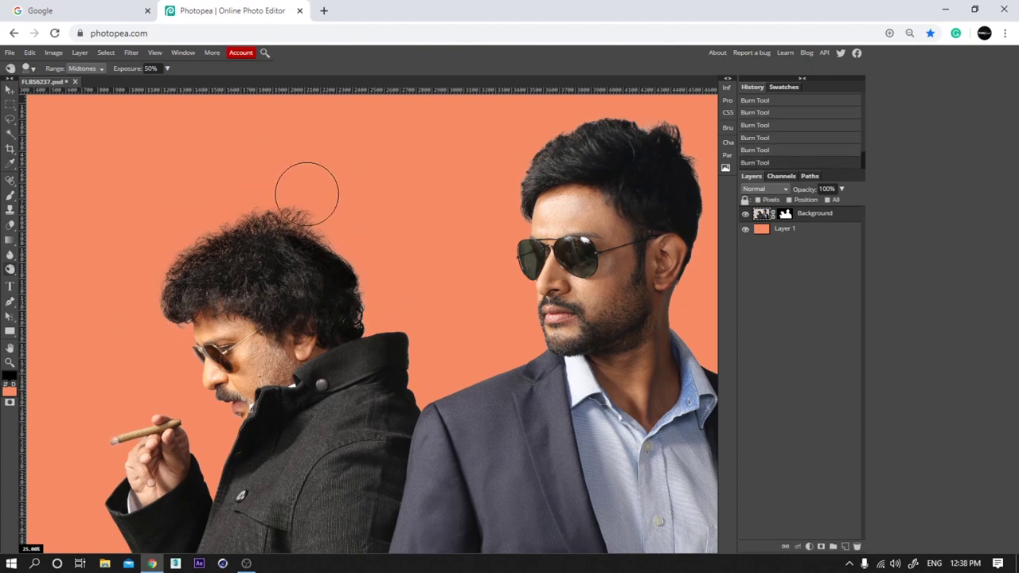
drag(305, 221, 183, 322)
scroll(500, 239, up, 4)
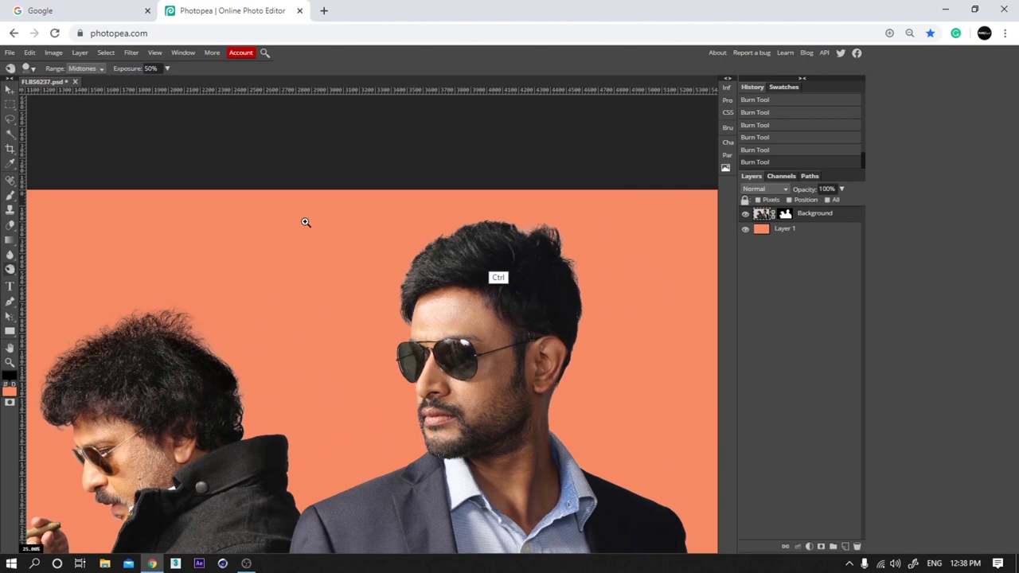
With a smaller burn brush, darken the right-hand man's top, left and right hair edges
key(bracketleft)
key(bracketleft)
key(bracketleft)
key(bracketleft)
key(bracketleft)
key(bracketleft)
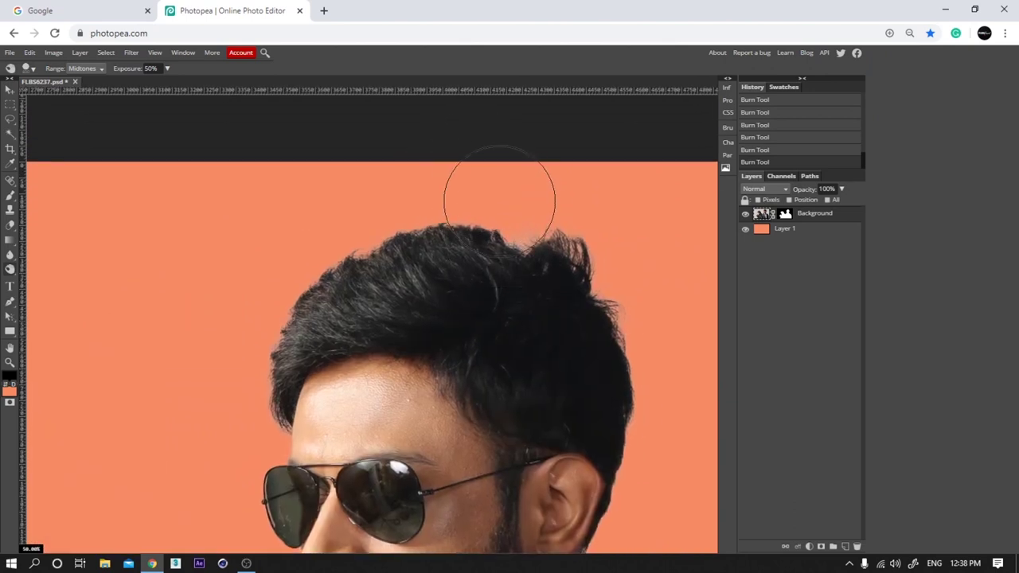
mouse_move(538, 245)
mouse_down()
mouse_move(483, 211)
mouse_move(493, 216)
mouse_move(401, 226)
mouse_up()
mouse_move(368, 238)
mouse_down()
mouse_move(296, 291)
mouse_move(265, 345)
mouse_move(251, 399)
mouse_move(288, 305)
mouse_move(260, 404)
mouse_up()
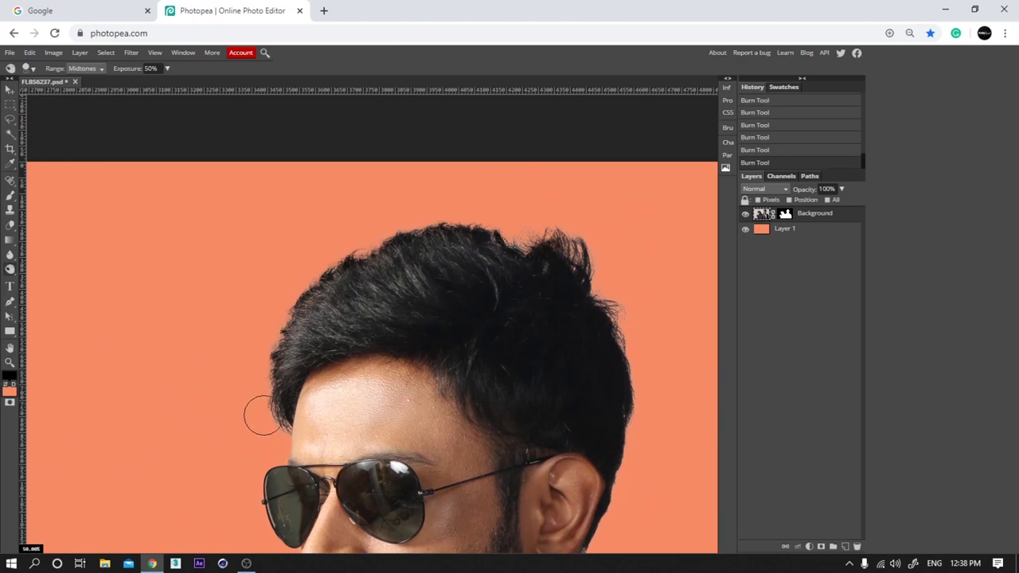
mouse_move(545, 233)
mouse_down()
mouse_move(510, 231)
mouse_move(604, 260)
mouse_move(568, 238)
mouse_move(588, 289)
mouse_move(558, 252)
mouse_move(628, 351)
mouse_up()
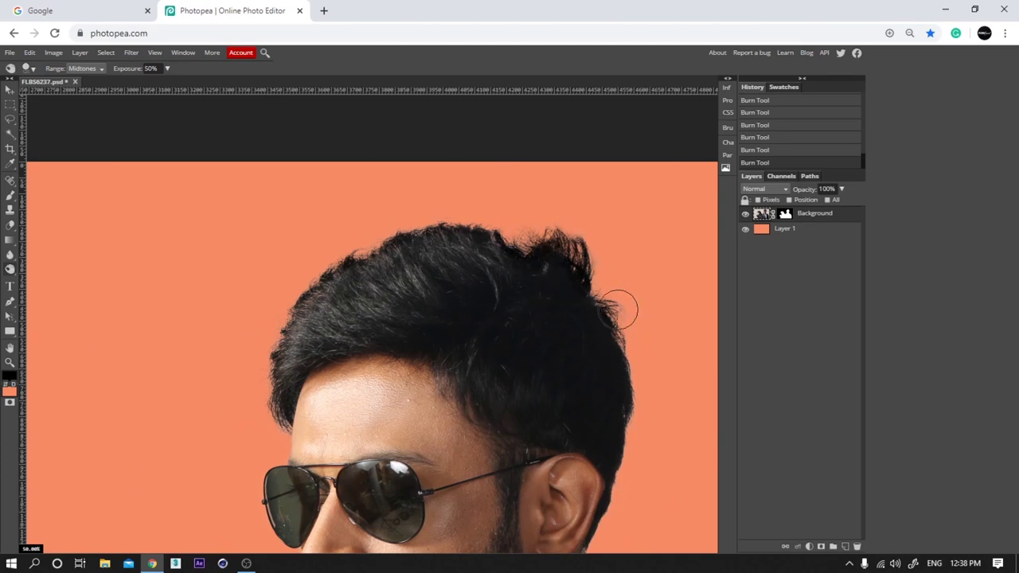
drag(649, 400, 527, 307)
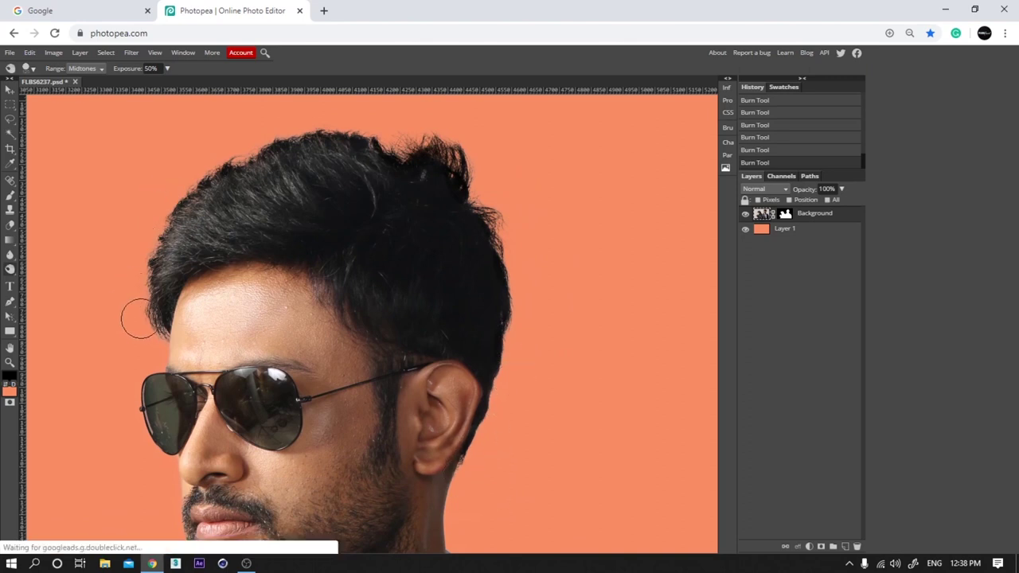
Burn the pale left and right edges of the curly-haired man's hair
mouse_move(304, 221)
mouse_down()
mouse_move(520, 46)
mouse_move(372, 215)
mouse_move(607, 241)
mouse_up()
mouse_move(343, 354)
mouse_down()
mouse_move(342, 272)
mouse_move(333, 300)
mouse_move(316, 257)
mouse_move(268, 220)
mouse_move(280, 206)
mouse_move(357, 355)
mouse_move(348, 408)
mouse_move(334, 383)
mouse_move(358, 303)
mouse_up()
scroll(304, 222, left, 4)
mouse_move(153, 305)
mouse_down()
mouse_move(153, 287)
mouse_move(200, 390)
mouse_move(205, 377)
mouse_move(139, 326)
mouse_up()
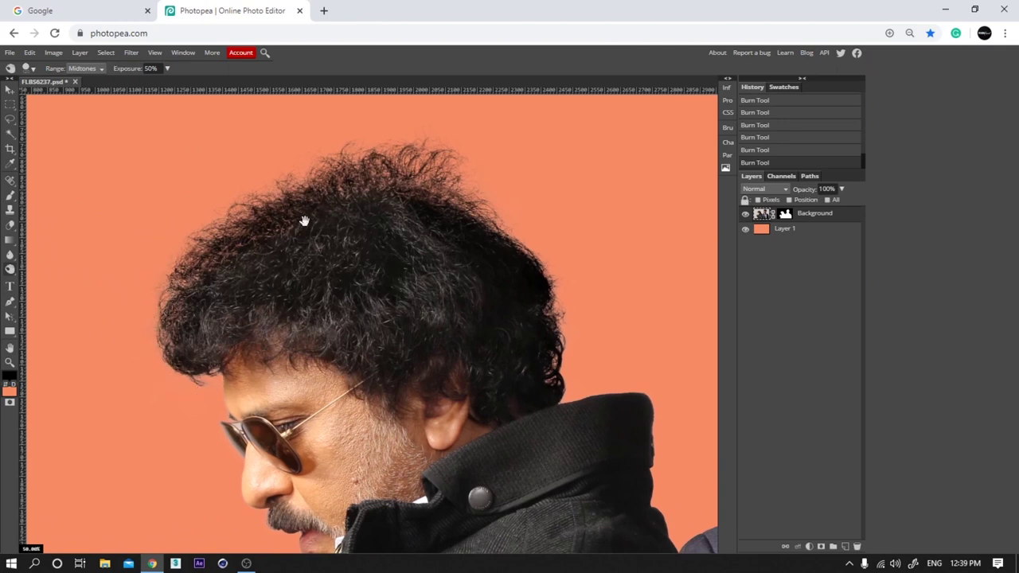
scroll(303, 219, down, 3)
scroll(304, 219, up, 2)
Darken the curly-haired man's chin hair and moustache edge, then zoom back out
key(bracketleft)
key(bracketleft)
key(bracketleft)
key(bracketleft)
key(bracketleft)
drag(358, 406, 375, 407)
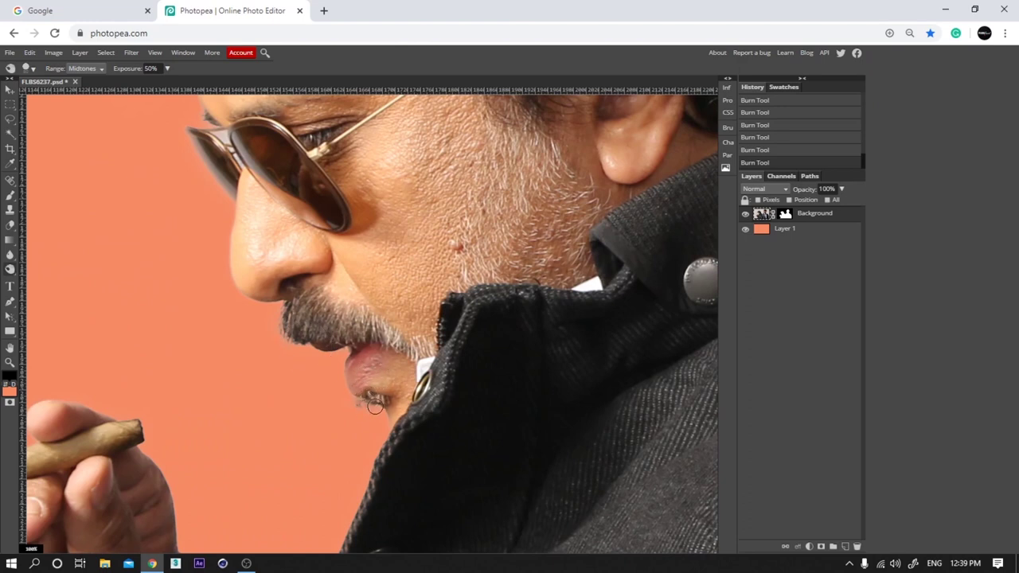
mouse_move(304, 351)
mouse_down()
mouse_move(275, 329)
mouse_move(282, 308)
mouse_move(272, 335)
mouse_up()
key(space)
drag(367, 366, 606, 148)
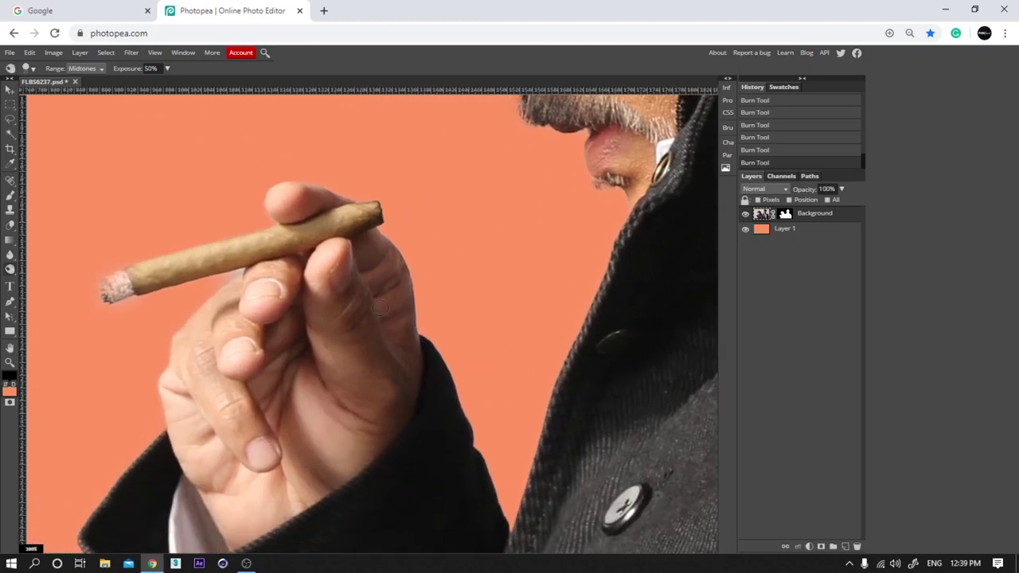
scroll(305, 220, down, 5)
scroll(305, 220, left, 4)
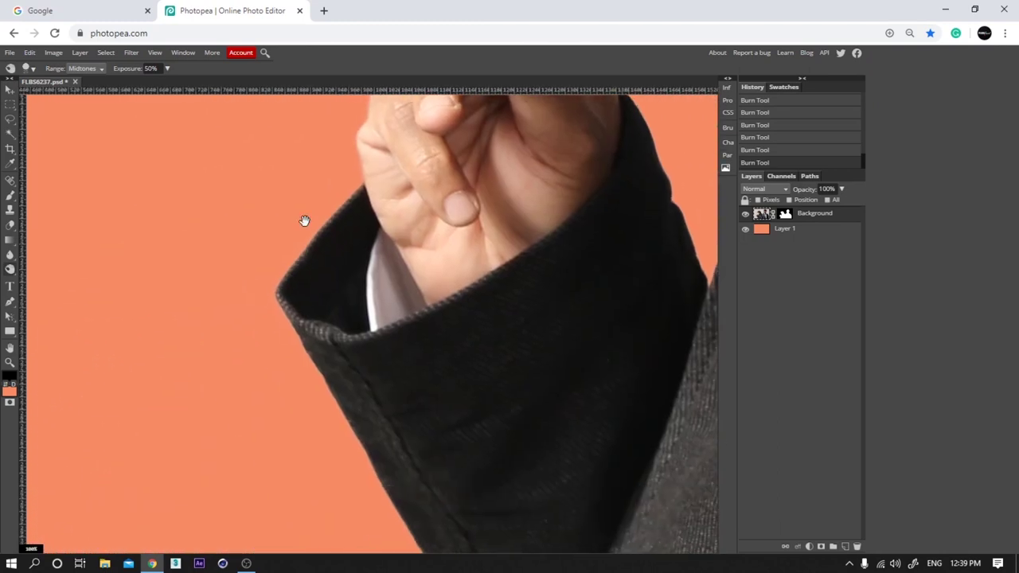
scroll(566, 205, right, 4)
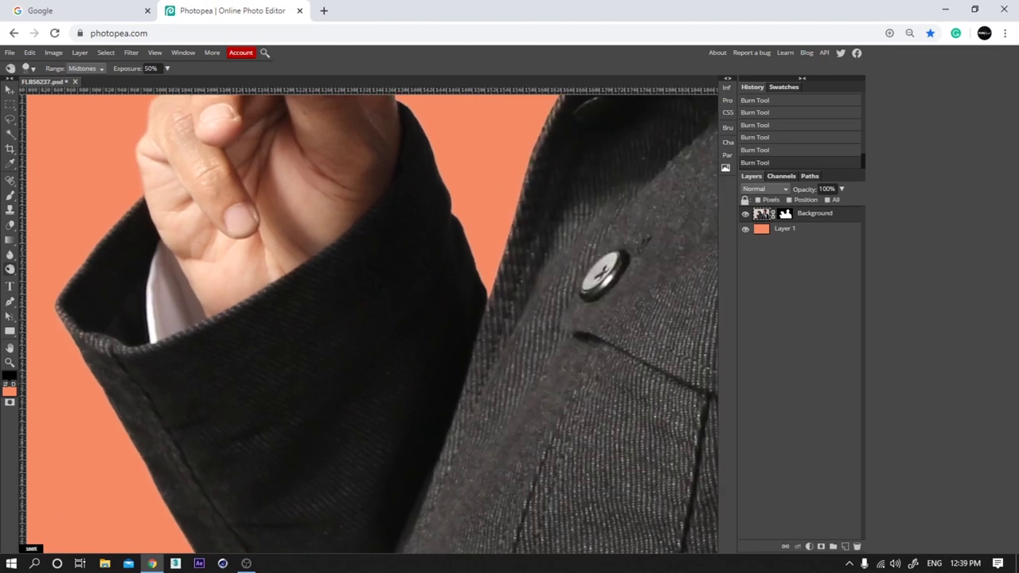
drag(444, 279, 407, 334)
alt+click(434, 321)
scroll(305, 221, down, 5)
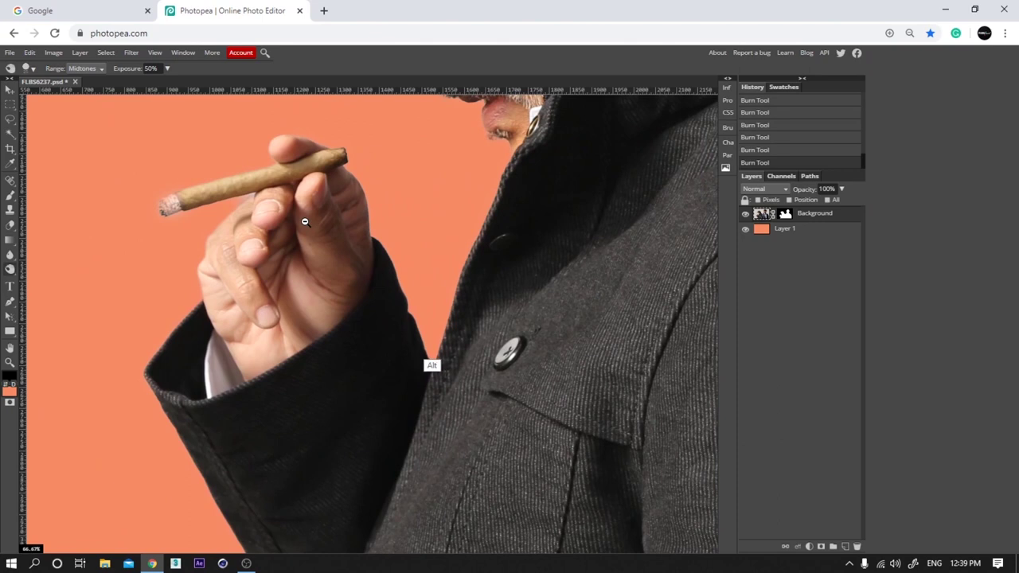
scroll(304, 221, down, 2)
scroll(304, 220, down, 2)
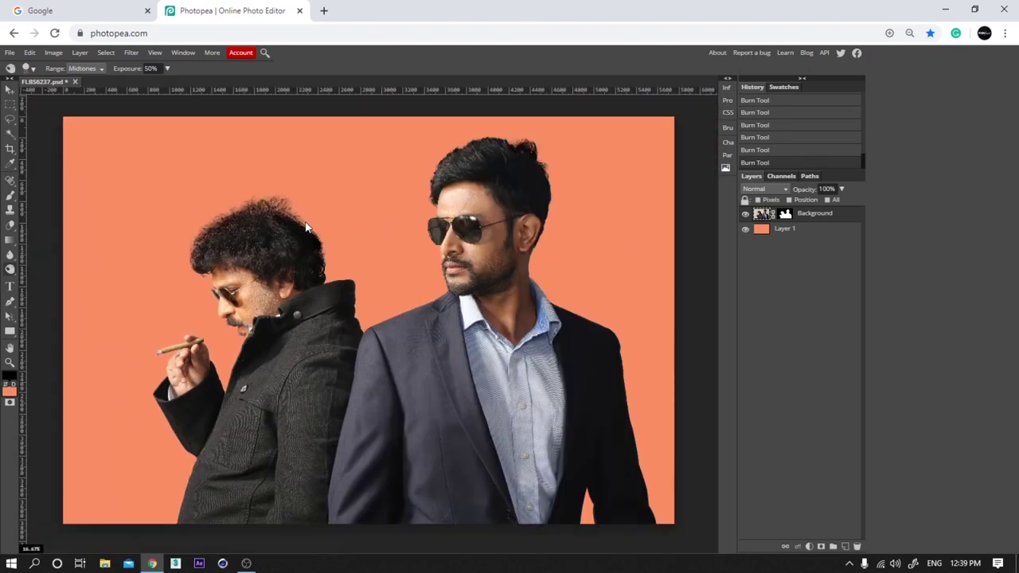
Save the poster as the PSD file FLBS6237 (1).psd and dismiss the browser's download notice
key(v)
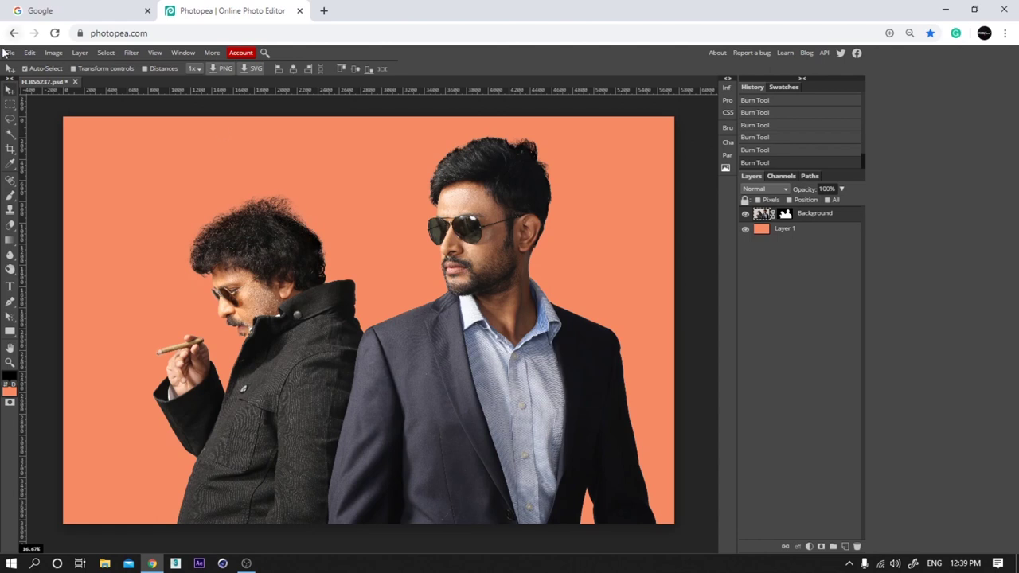
click(4, 51)
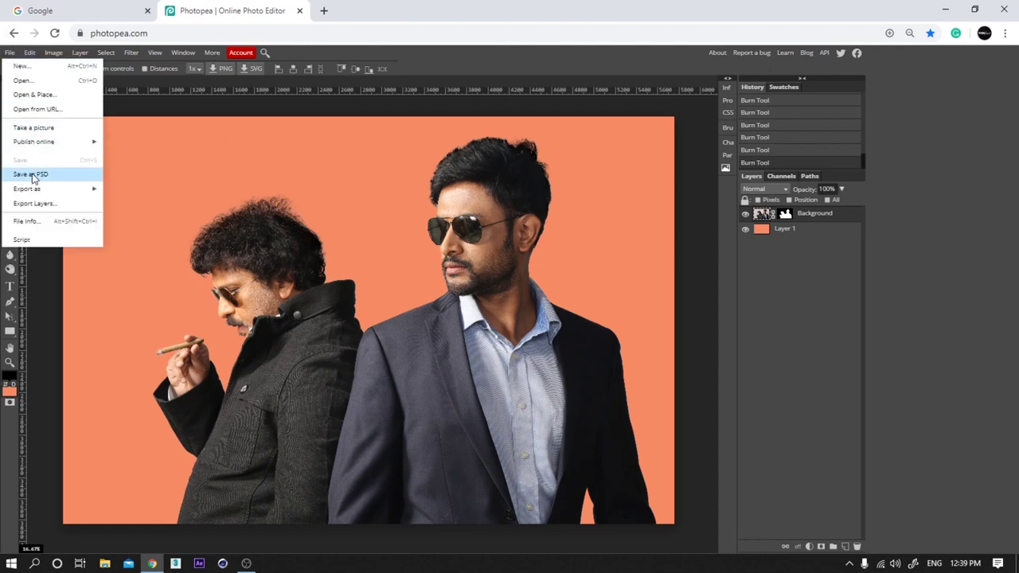
click(401, 276)
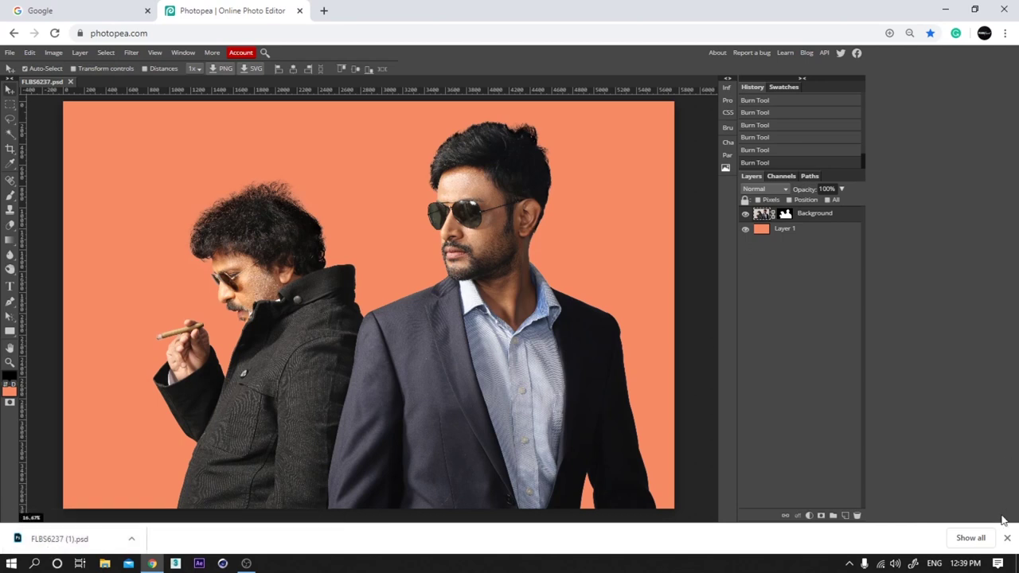
click(1008, 538)
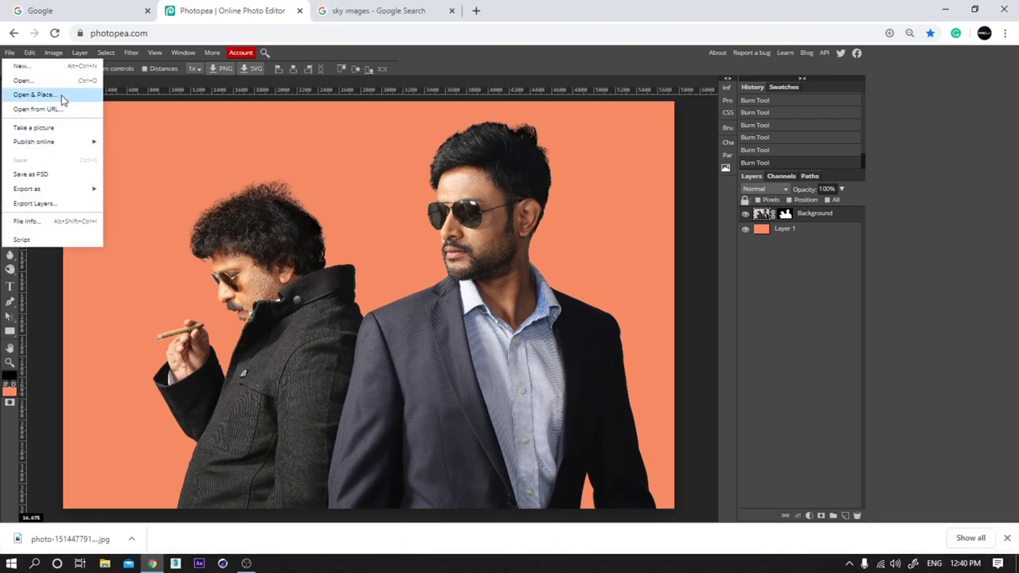
click(61, 95)
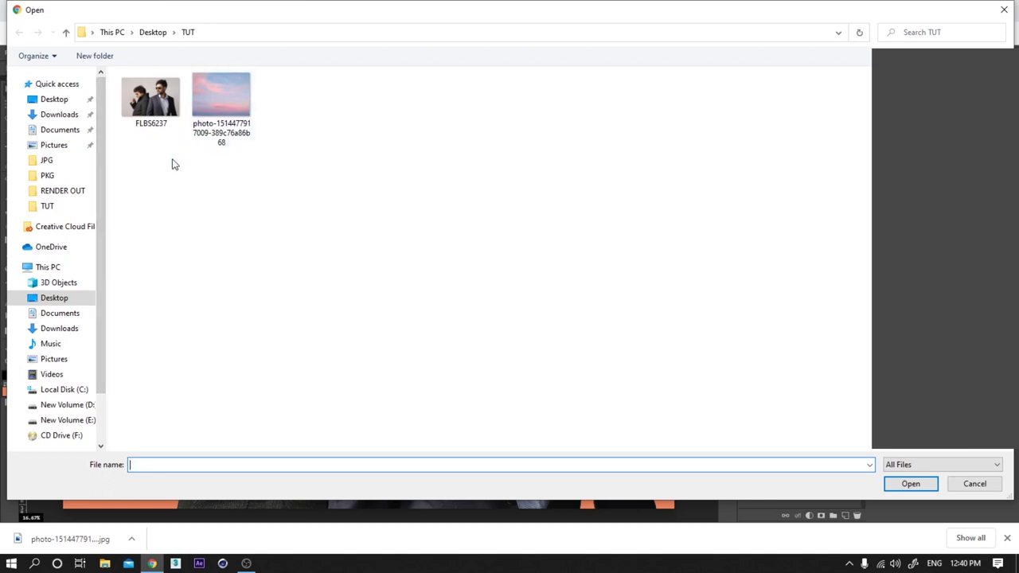
drag(754, 16, 766, 89)
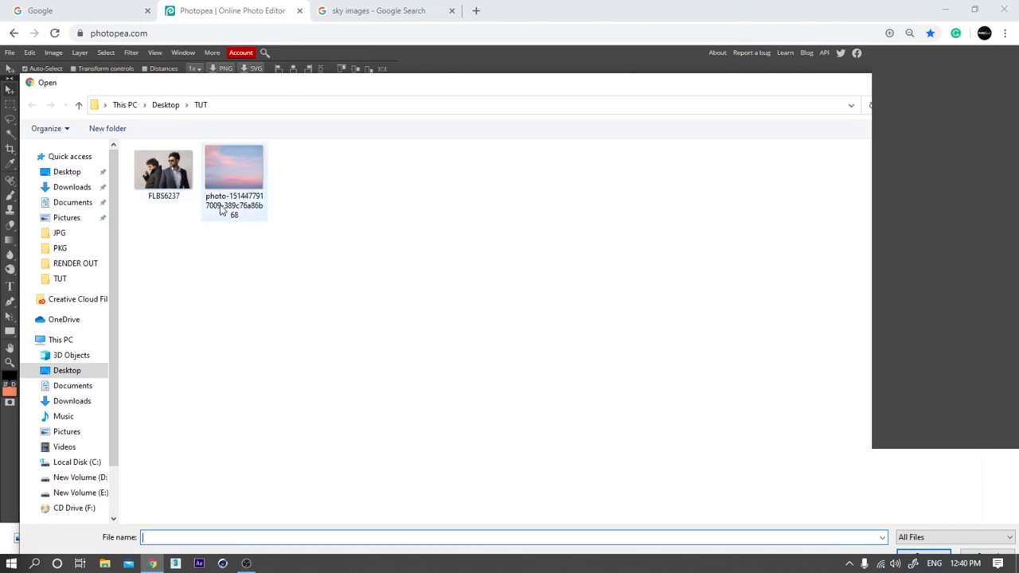
click(235, 163)
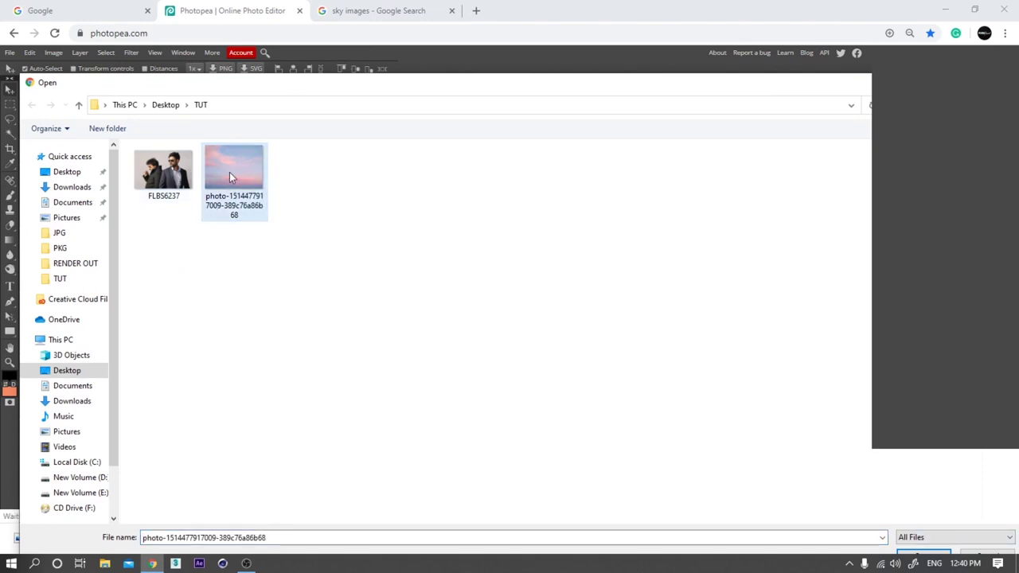
double_click(230, 172)
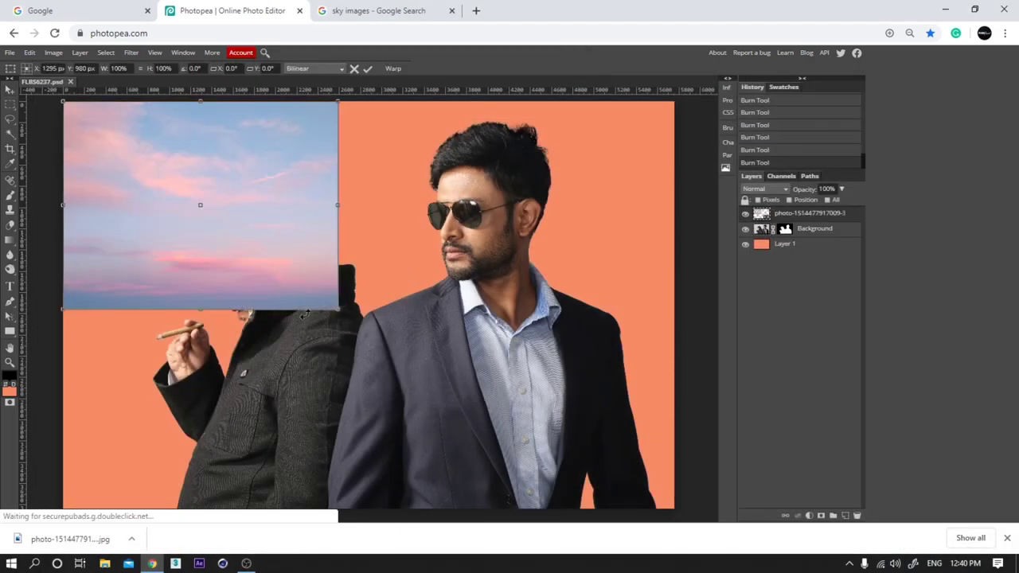
Enlarge the sky to about 150%, raise it in the frame, and send it behind the two men
drag(337, 309, 697, 570)
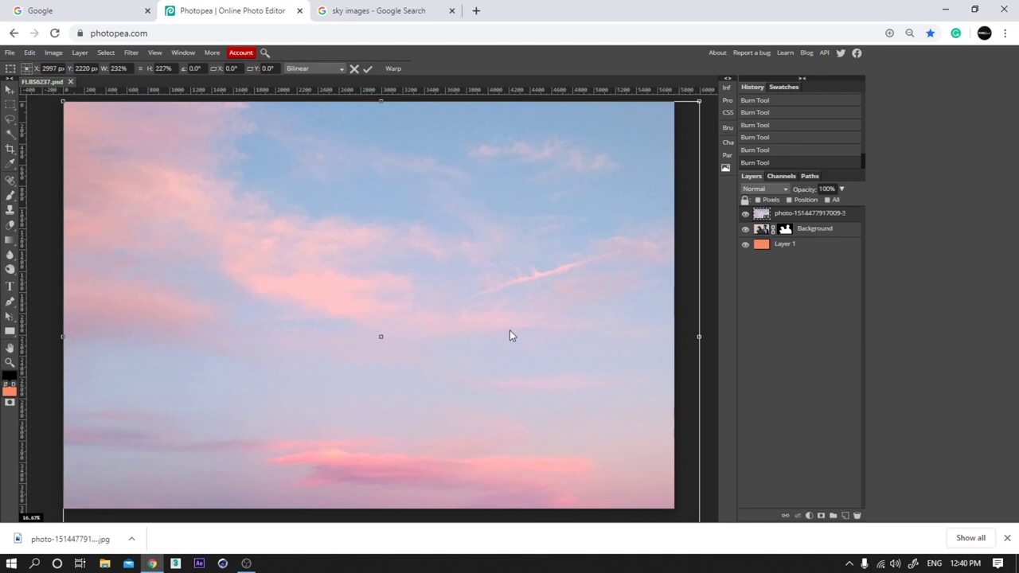
drag(508, 310, 503, 269)
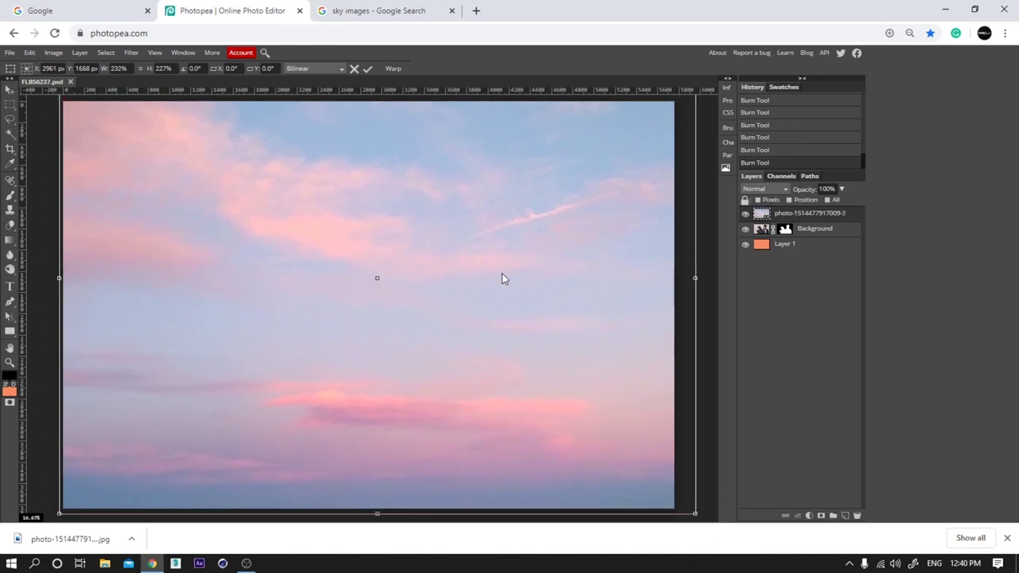
key(Return)
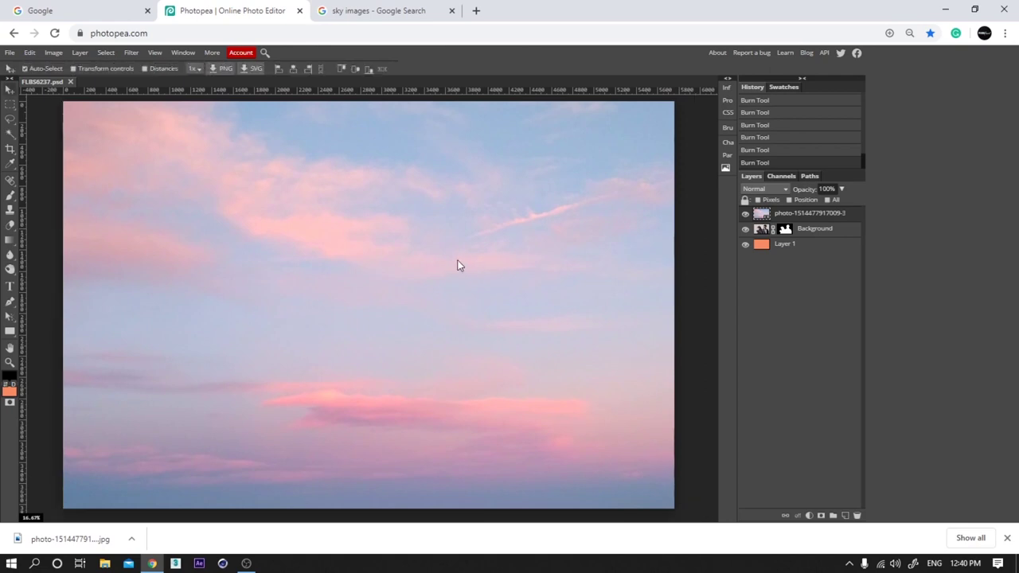
key(ctrl+bracketleft)
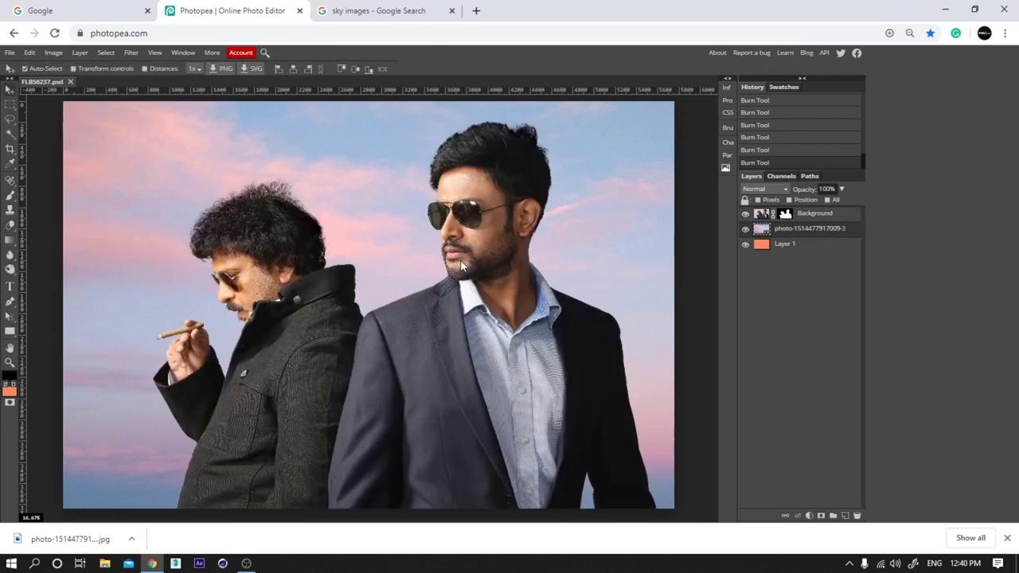
key(ctrl+minus)
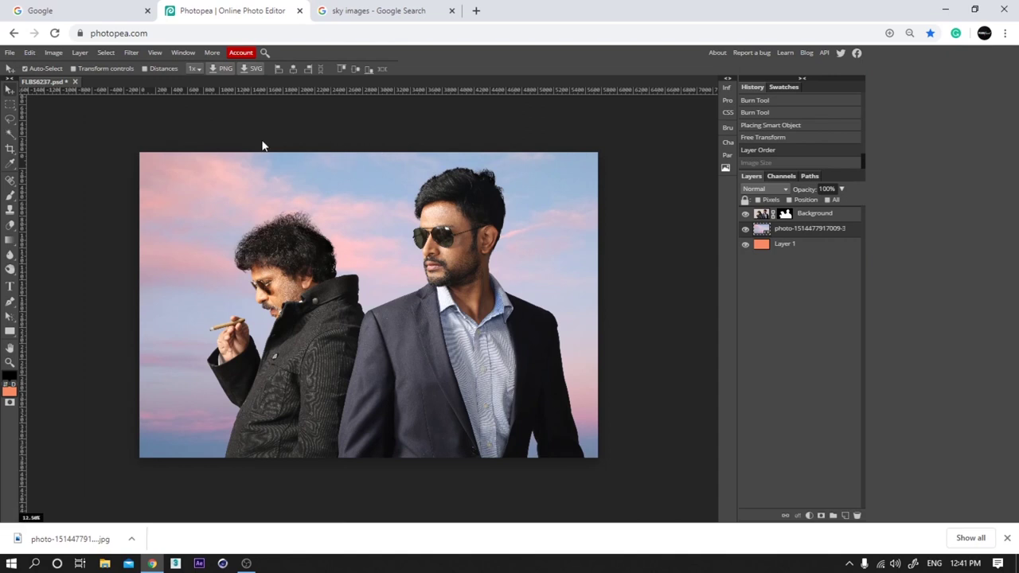
Widen the canvas by setting its width to 8000 in Canvas Size
click(45, 52)
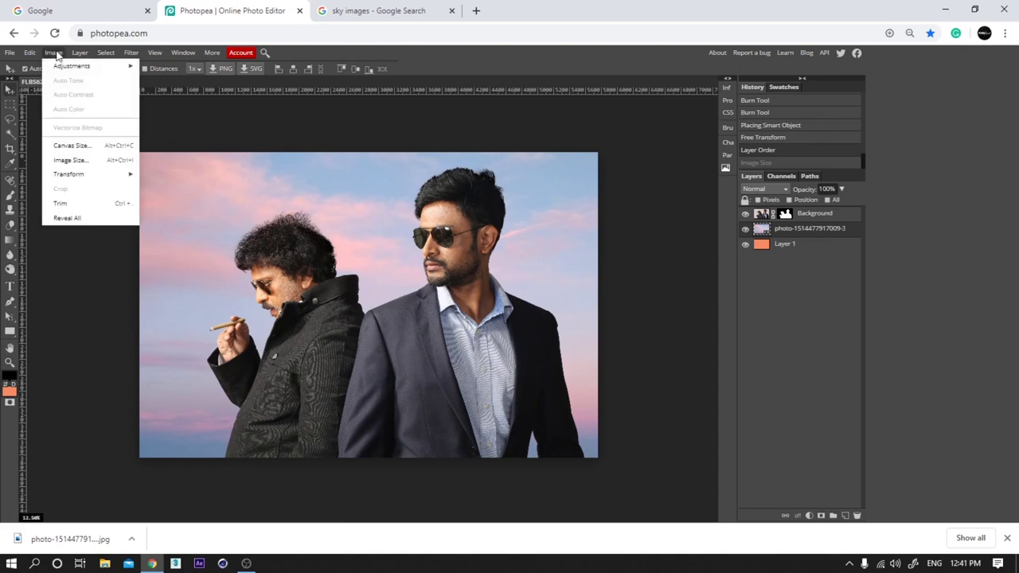
click(76, 145)
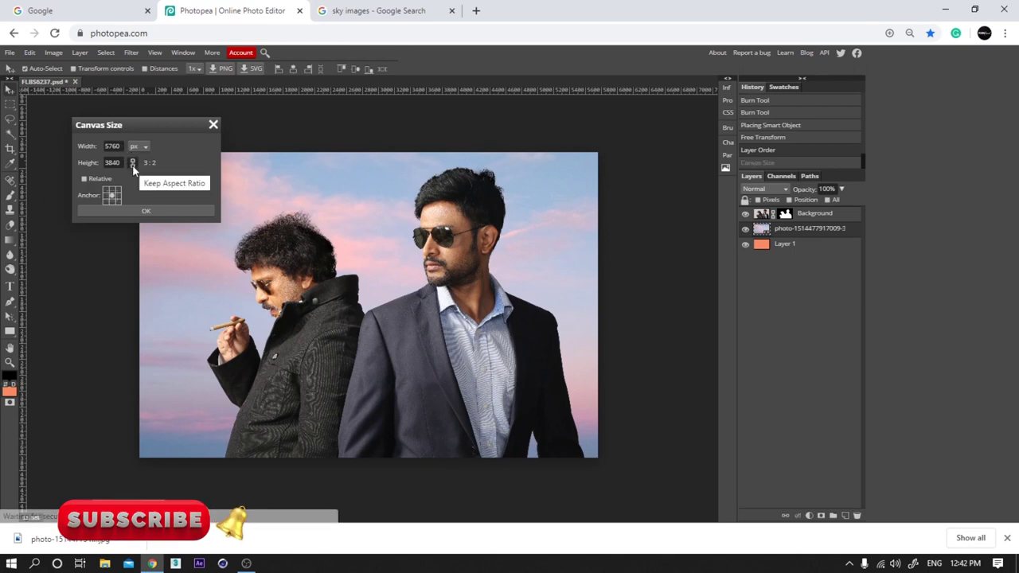
drag(121, 146, 41, 151)
text(80)
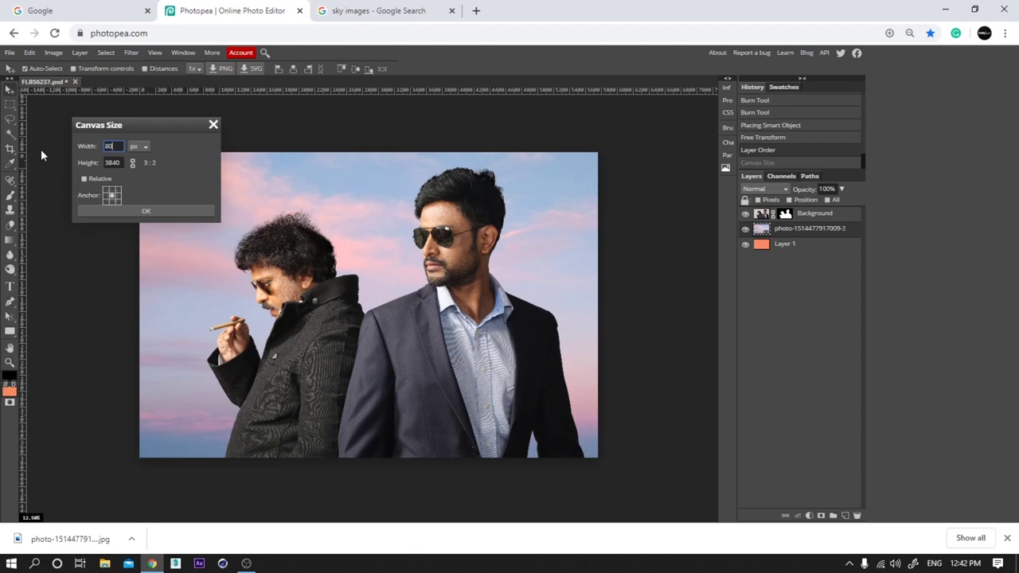
text(00)
click(145, 213)
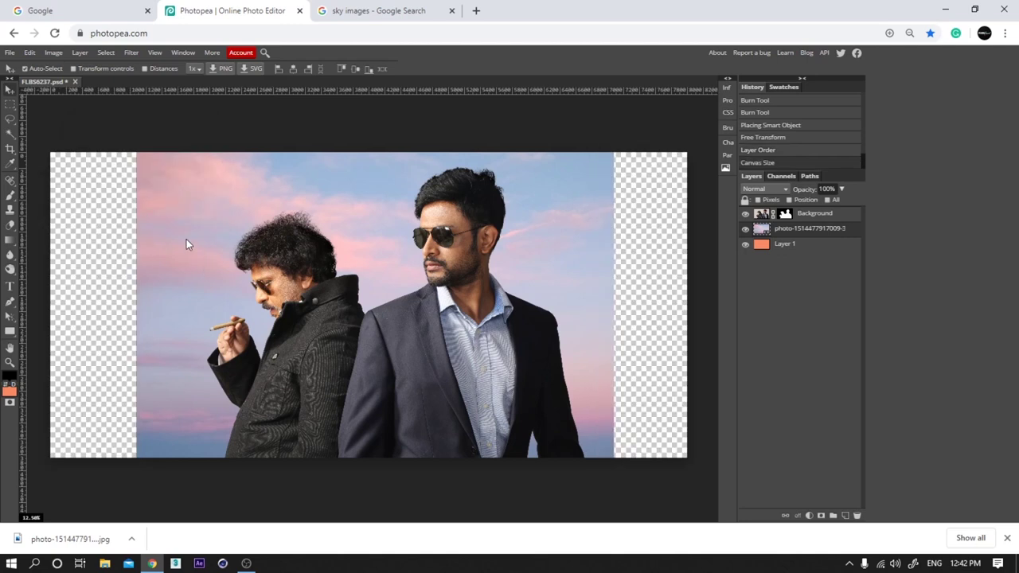
Free Transform the sky layer and enlarge it to cover the wider canvas
click(785, 244)
click(781, 228)
key(ctrl+t)
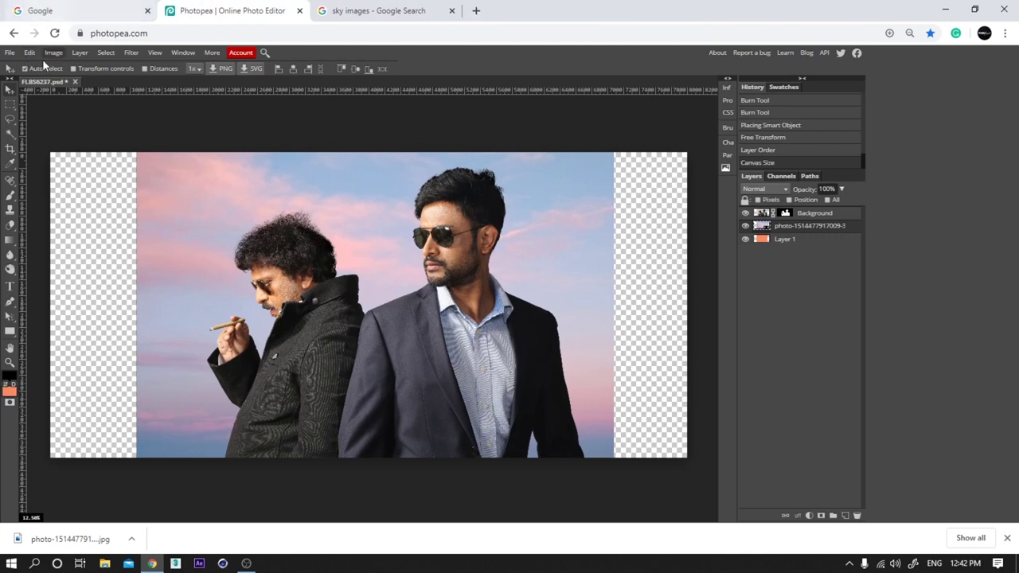
click(30, 53)
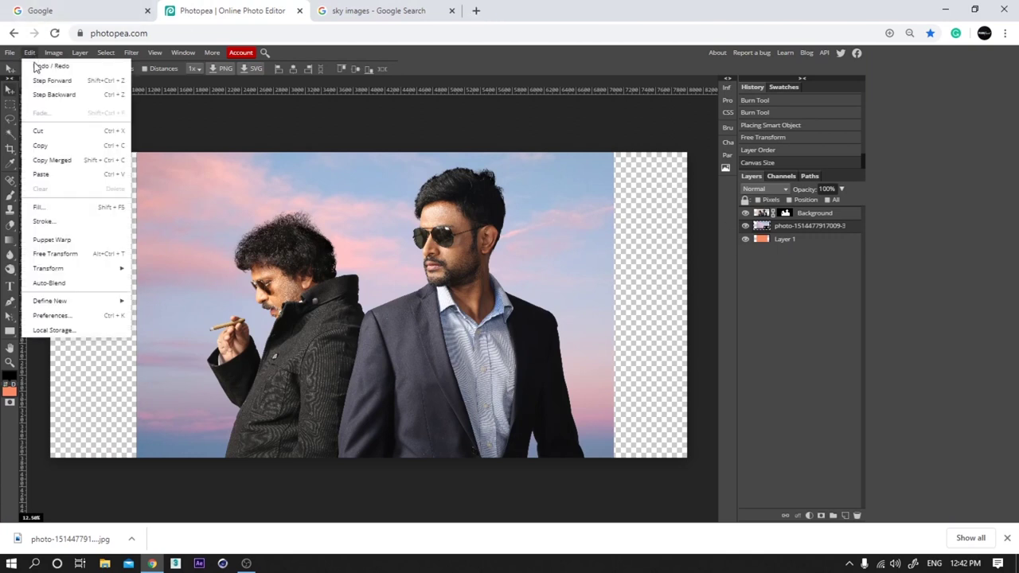
click(69, 254)
key(Return)
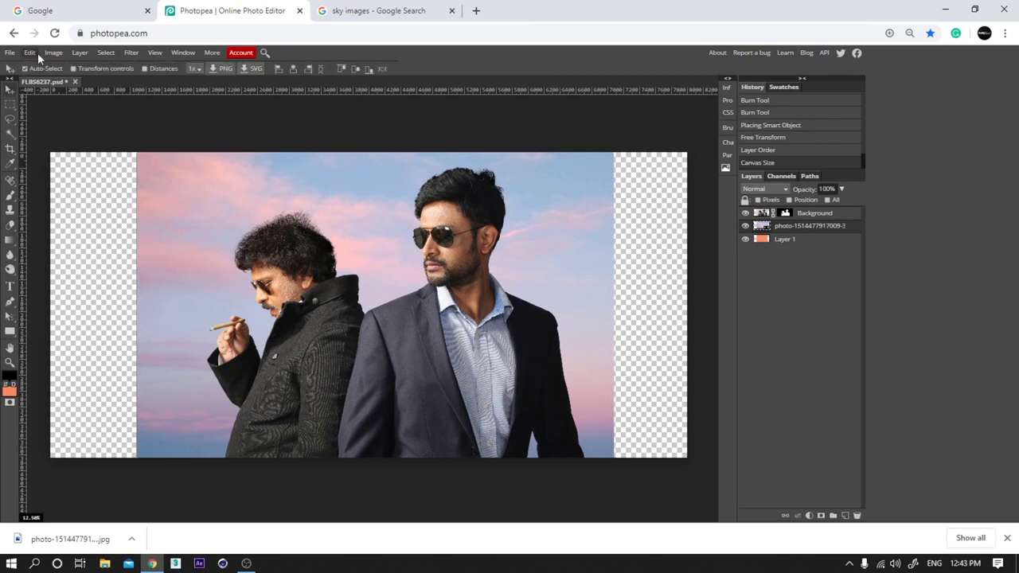
click(35, 55)
click(55, 254)
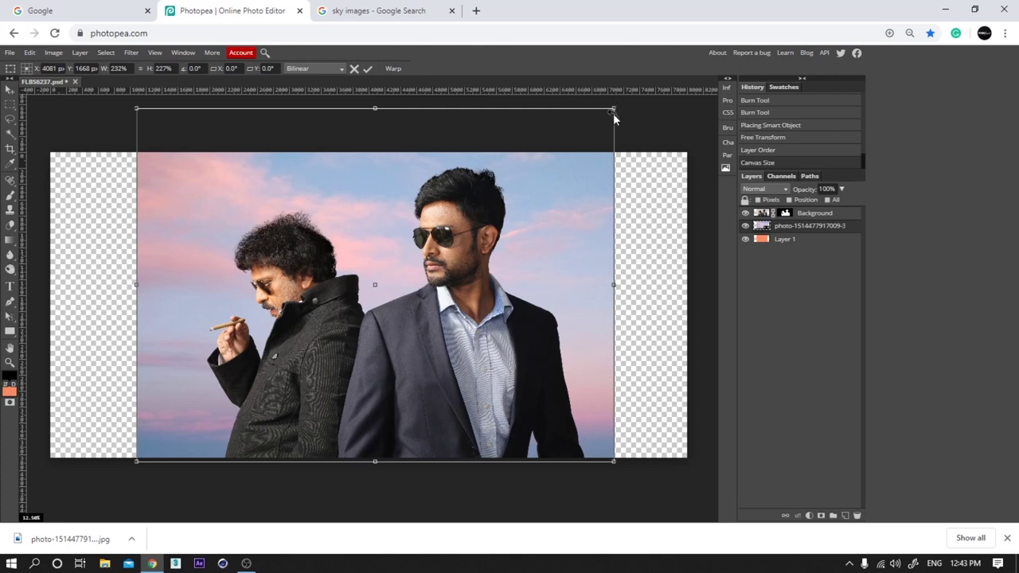
drag(613, 110, 700, 78)
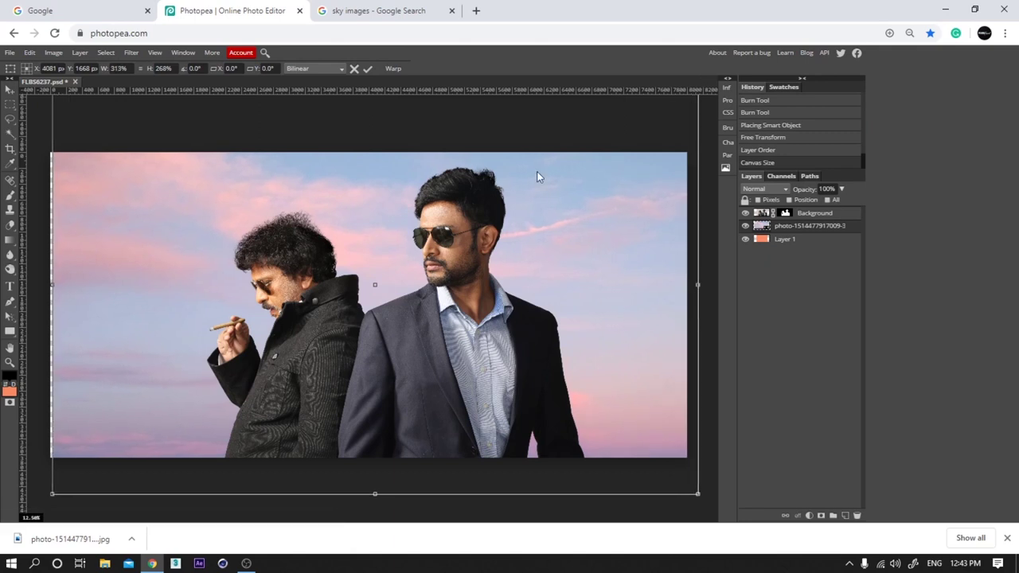
key(Return)
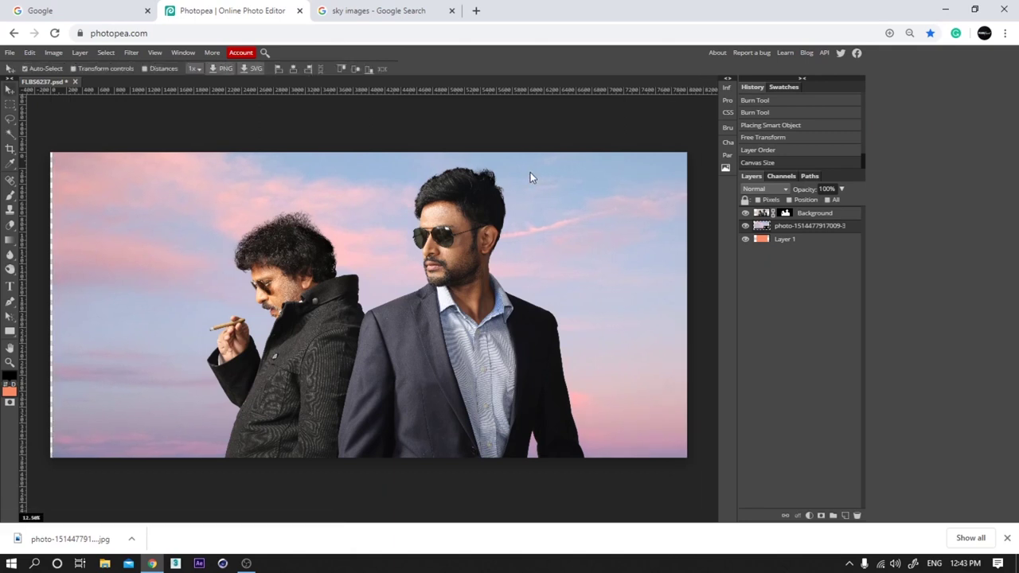
Apply an S-shaped Curves adjustment to the sky, darkening shadows and easing highlights
click(54, 53)
mouse_move(84, 66)
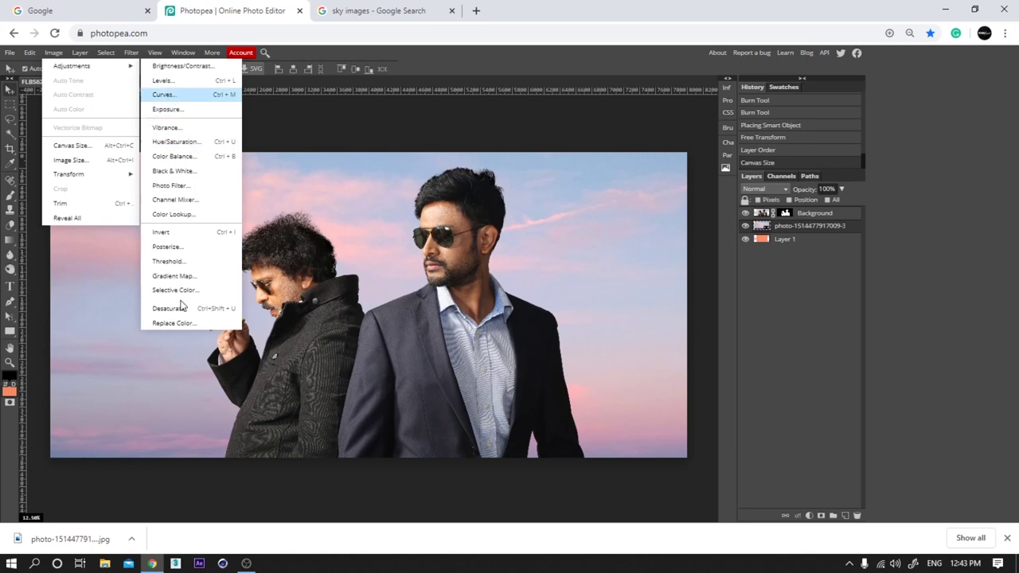
click(171, 94)
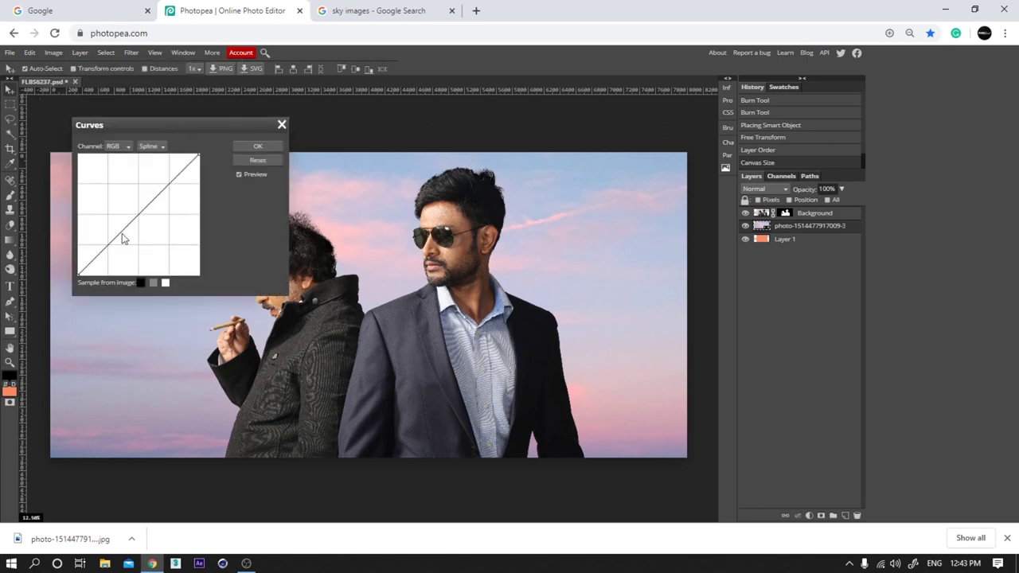
drag(111, 249, 118, 260)
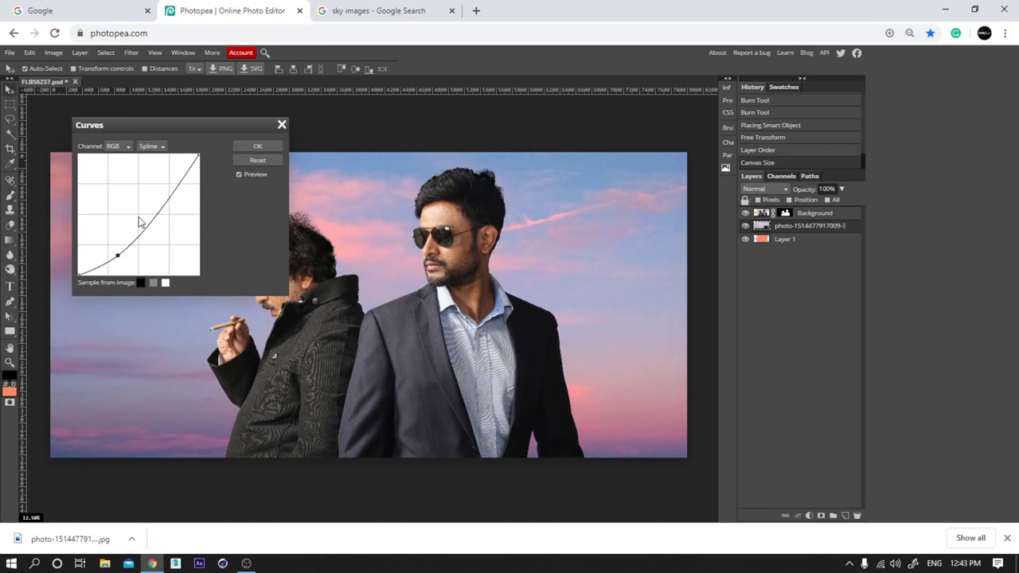
click(171, 178)
drag(174, 183, 177, 188)
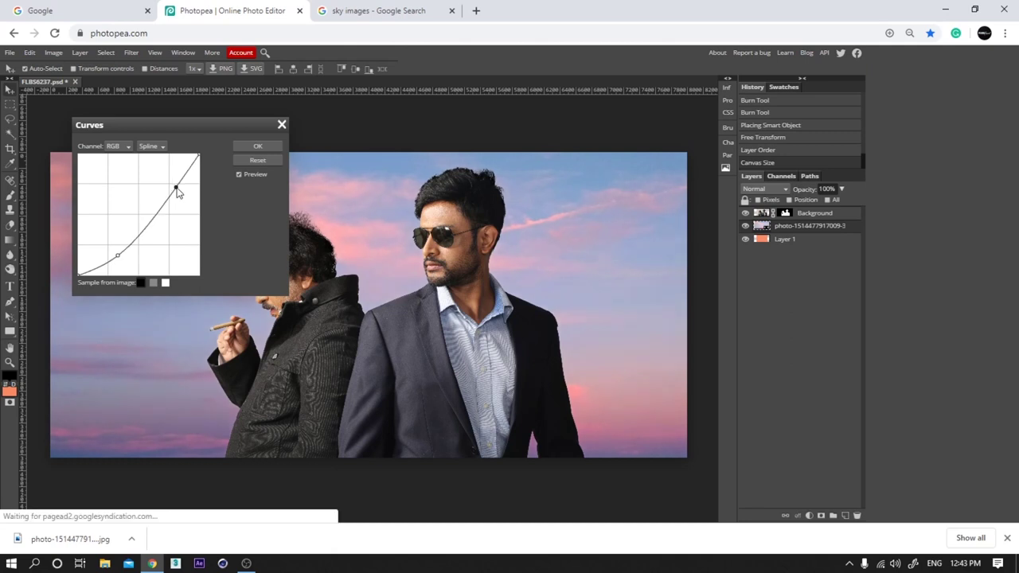
drag(120, 261, 120, 265)
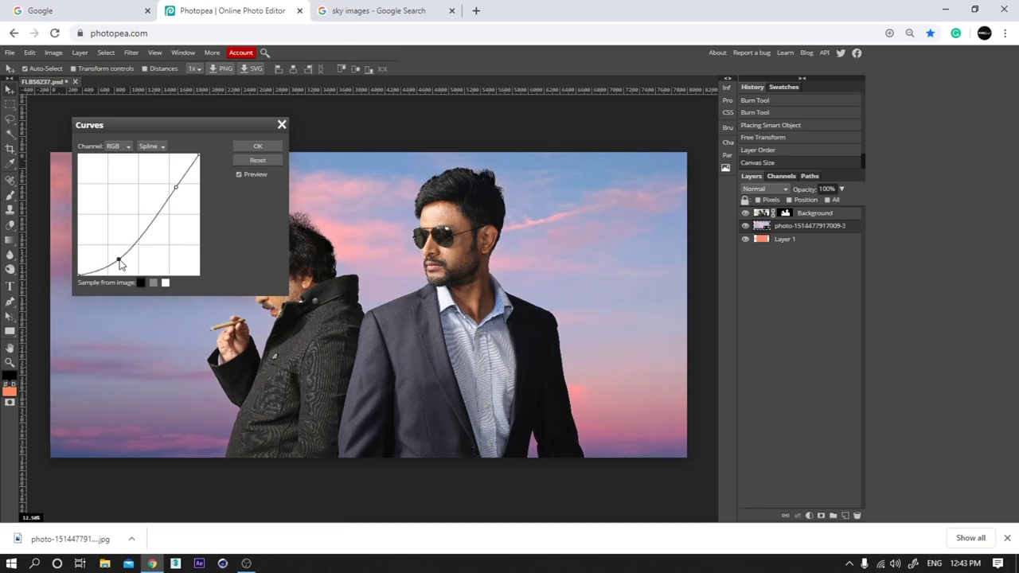
drag(175, 185, 178, 186)
click(264, 144)
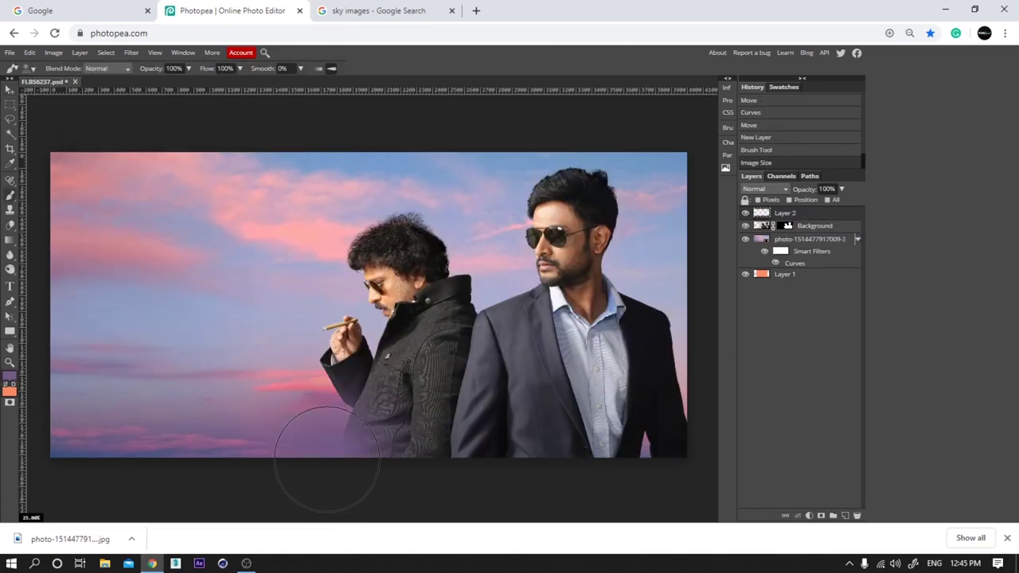
Paint a soft purple tint at 30% opacity across the bottom of both men
drag(327, 459, 456, 456)
key(ctrl+z)
key(3)
mouse_move(356, 481)
mouse_down()
mouse_move(421, 483)
mouse_move(686, 436)
mouse_up()
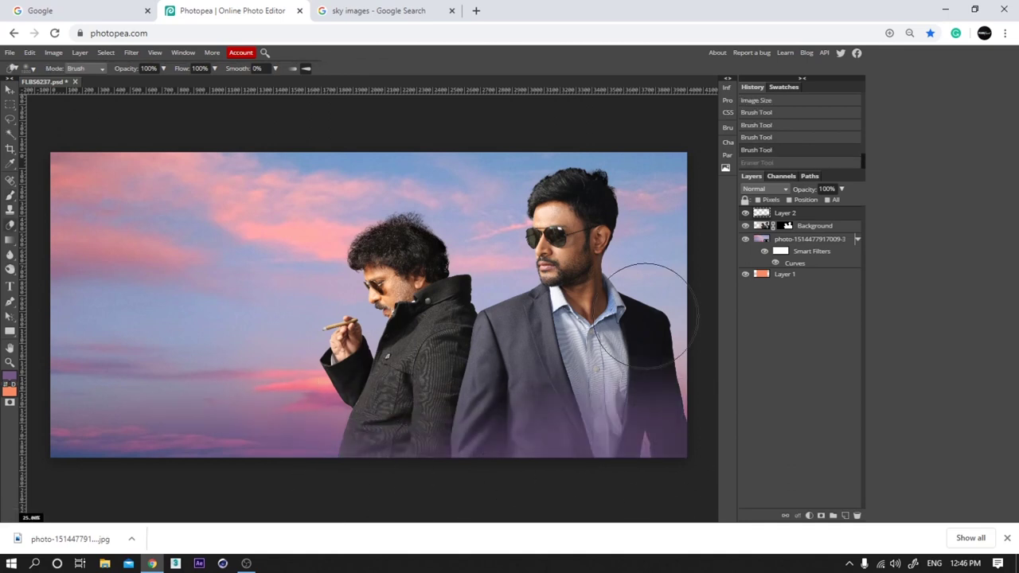
Erase excess purple, then paint a light orange glow by the cigarette on a new layer
drag(661, 318, 531, 378)
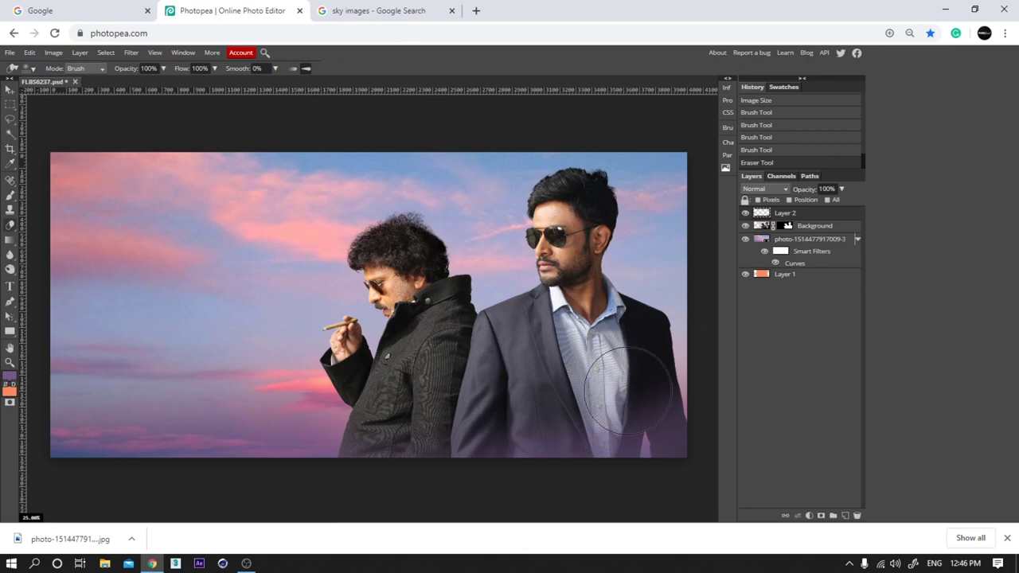
click(79, 52)
mouse_move(91, 66)
click(191, 66)
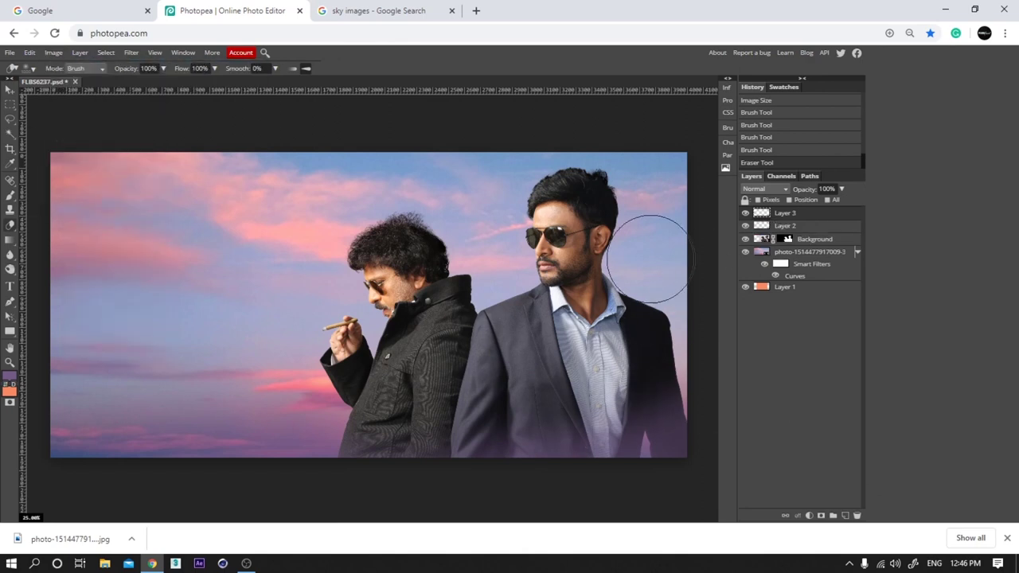
click(10, 391)
click(127, 143)
click(296, 148)
key(x)
key(b)
click(307, 323)
Brighten the glow with a peach dab, then move it between the men and enlarge it
click(10, 379)
click(120, 143)
click(261, 255)
key(bracketleft)
key(bracketleft)
key(bracketleft)
key(bracketleft)
click(307, 330)
right_click(304, 332)
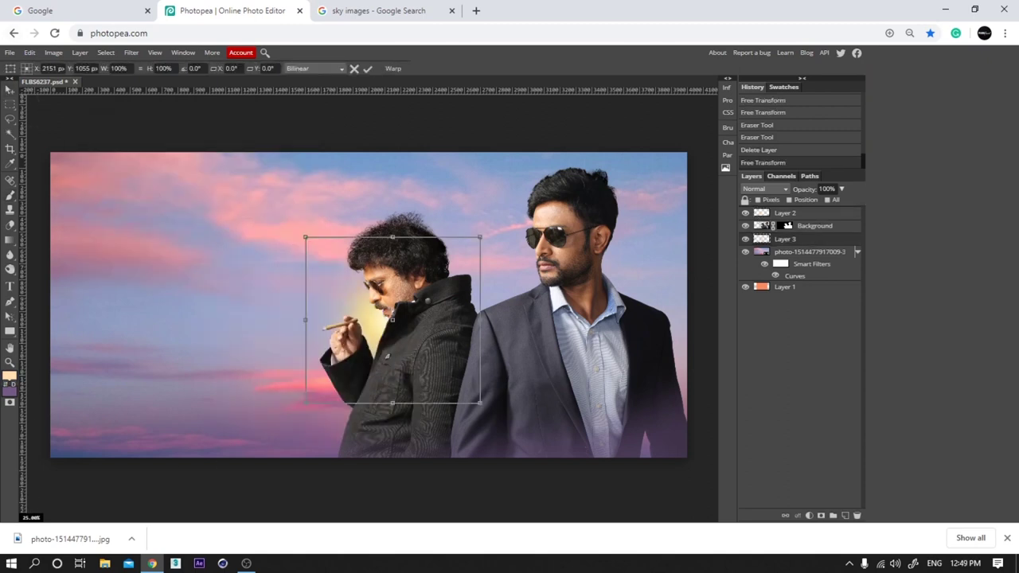
drag(392, 313, 489, 309)
drag(580, 228, 707, 147)
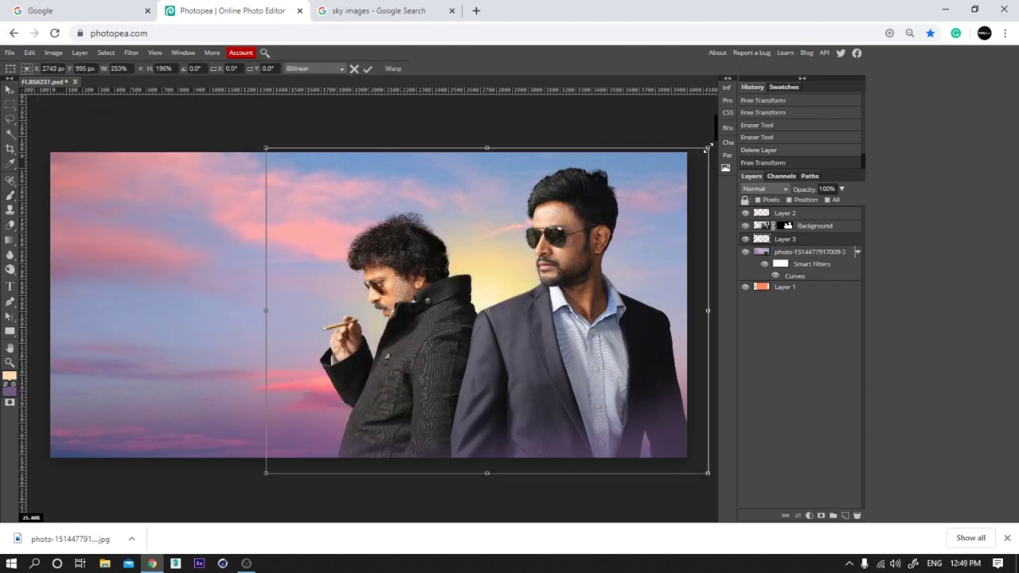
key(Return)
Duplicate the glow, scale the copy to 45%, set it to Screen, and darken it with Curves
key(ctrl+j)
drag(704, 153, 549, 246)
key(Return)
key(shift+alt+k)
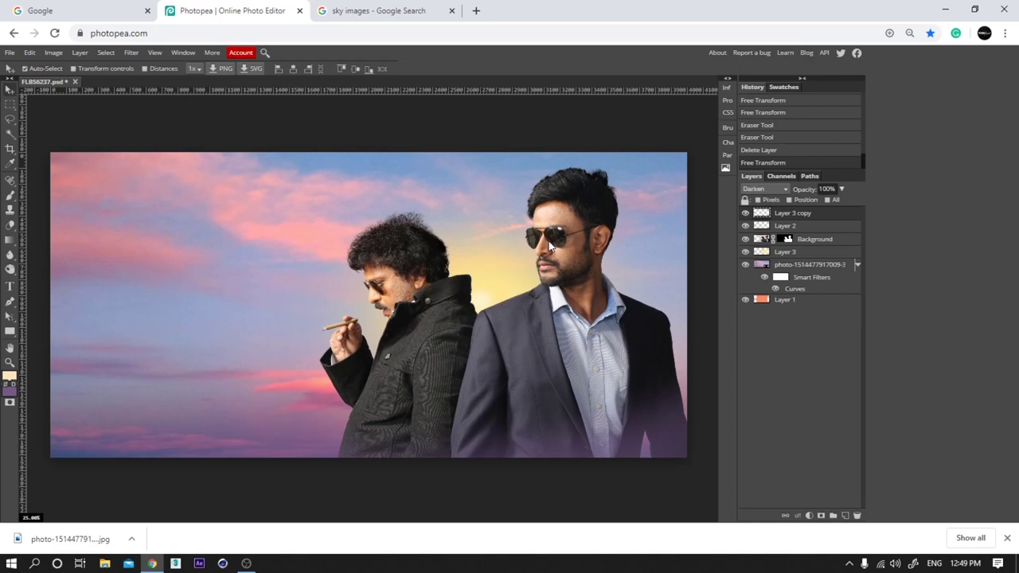
key(shift+alt+d)
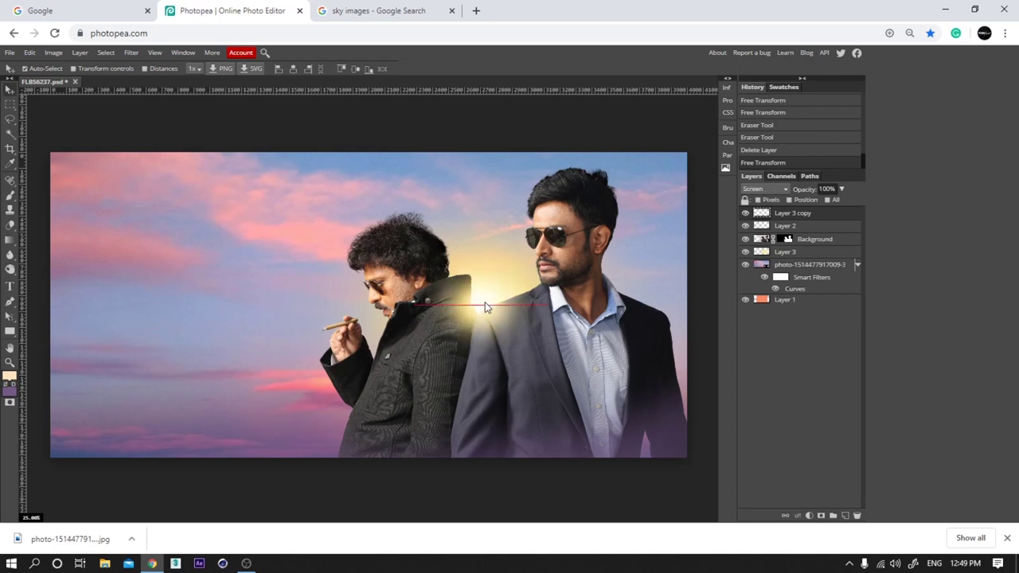
key(ctrl+m)
drag(139, 216, 142, 238)
drag(180, 192, 187, 204)
click(258, 146)
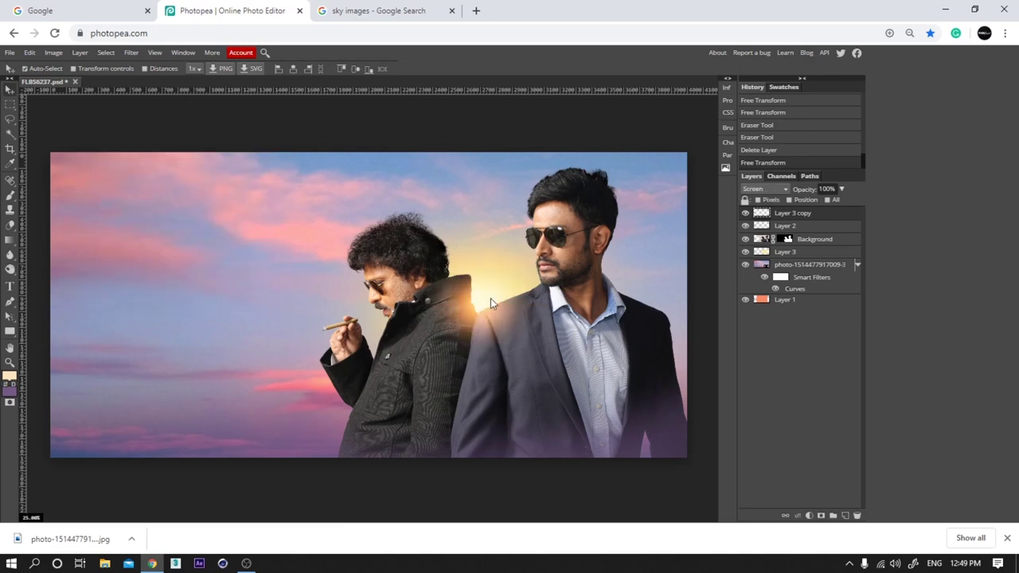
Paint pink light over the men's jackets with a larger brush
key(b)
click(10, 376)
click(305, 382)
click(264, 252)
key(])
key(])
key(])
key(])
key(])
drag(447, 314, 484, 364)
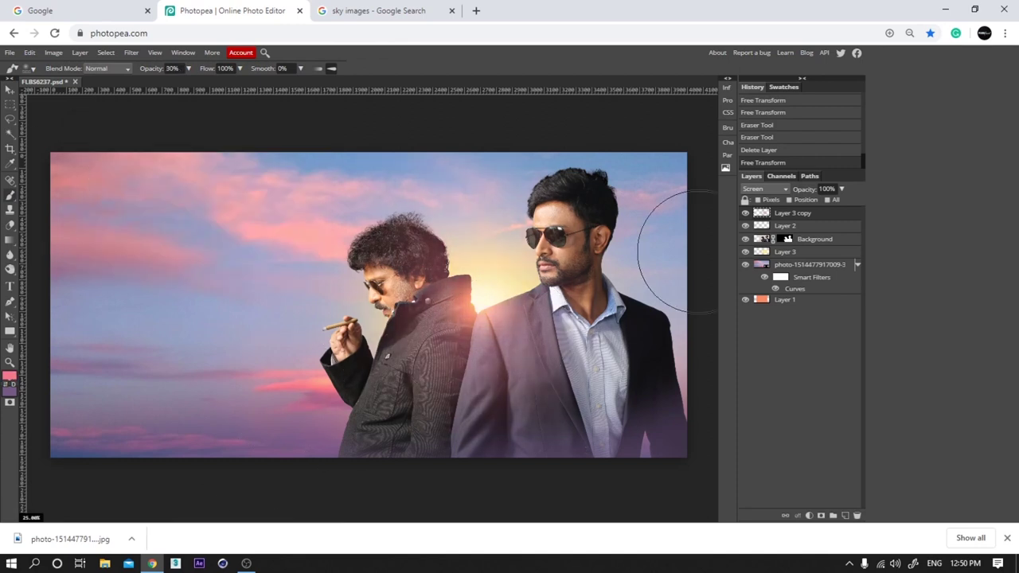
Select the Background layer and zoom in close on the right man's forehead
key(v)
click(563, 261)
ctrl+click(561, 256)
ctrl+click(559, 256)
ctrl+click(559, 256)
ctrl+click(558, 255)
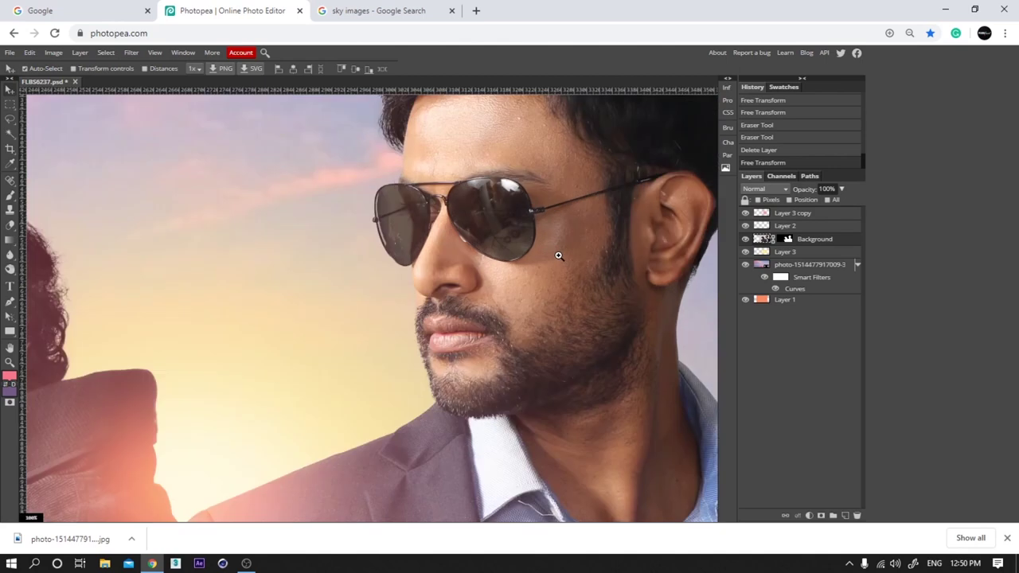
ctrl+click(559, 256)
drag(538, 388, 506, 429)
drag(457, 329, 424, 287)
ctrl+alt+click(433, 433)
drag(393, 334, 390, 370)
ctrl+click(376, 279)
ctrl+click(377, 279)
mouse_move(376, 279)
mouse_down()
mouse_move(441, 324)
mouse_move(416, 330)
mouse_up()
Heal the small spots on the forehead and bearded cheek with the Spot Healing Brush
click(11, 183)
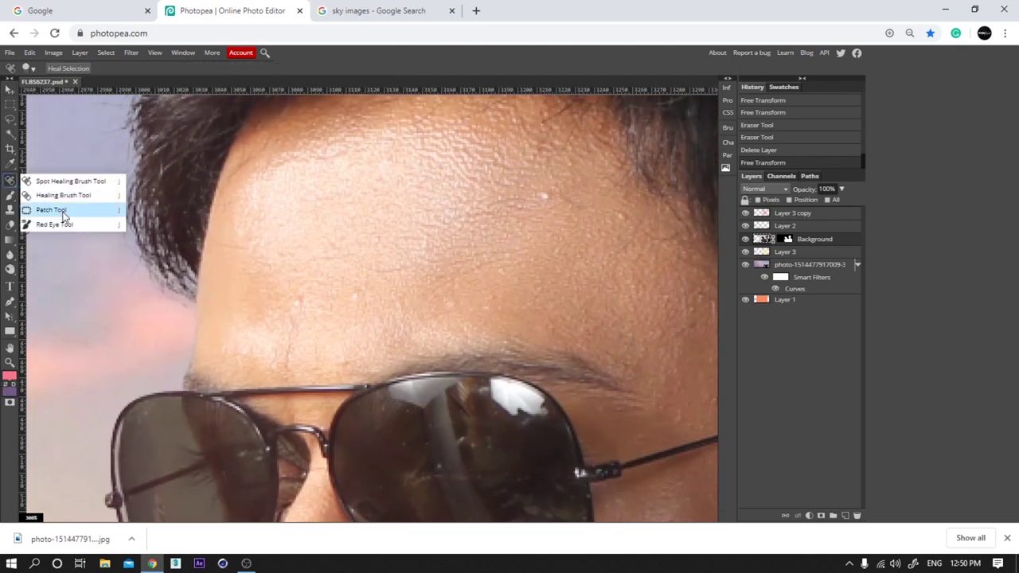
click(360, 291)
scroll(419, 263, down, 3)
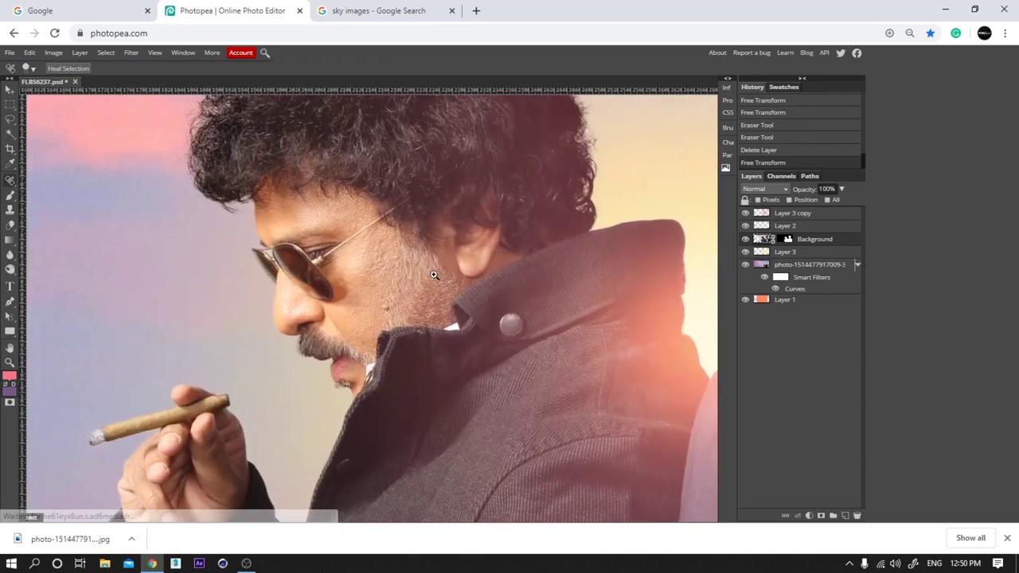
scroll(302, 294, up, 4)
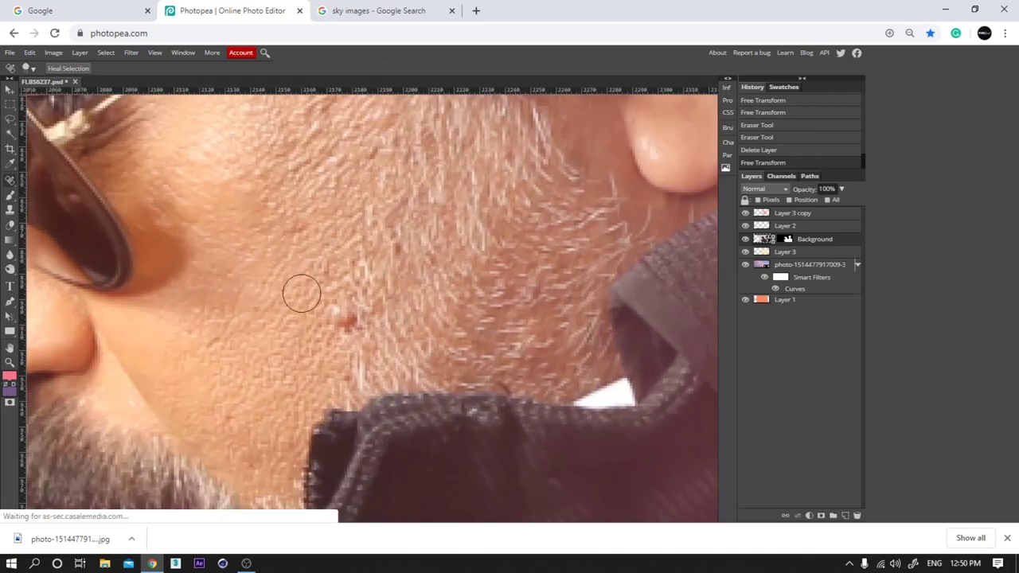
click(339, 318)
Heal the scratches and speck on the shirt fabric, then save the poster as a PSD
scroll(318, 298, down, 3)
drag(310, 295, 345, 308)
drag(478, 438, 396, 212)
mouse_move(502, 485)
mouse_down()
mouse_move(243, 428)
mouse_move(80, 318)
mouse_up()
scroll(410, 354, up, 3)
drag(422, 346, 320, 469)
drag(535, 279, 437, 461)
drag(491, 421, 528, 369)
drag(466, 156, 546, 212)
scroll(411, 390, down, 4)
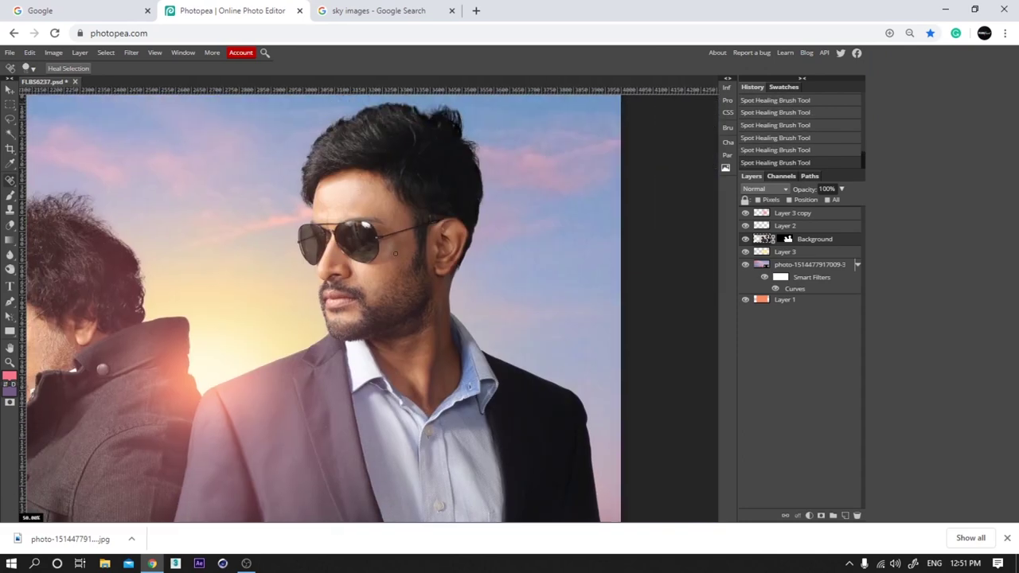
scroll(395, 254, up, 2)
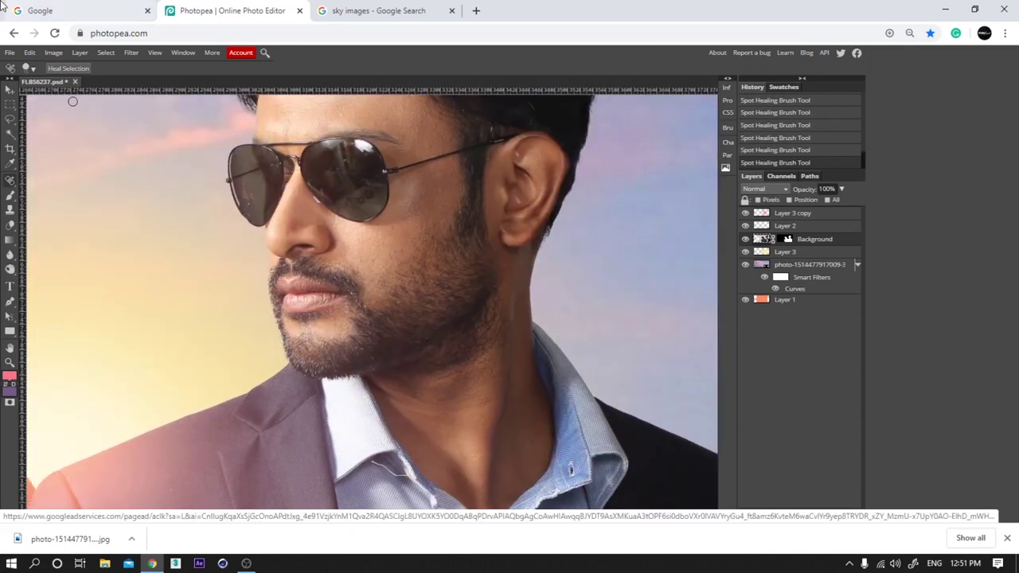
click(9, 53)
click(88, 174)
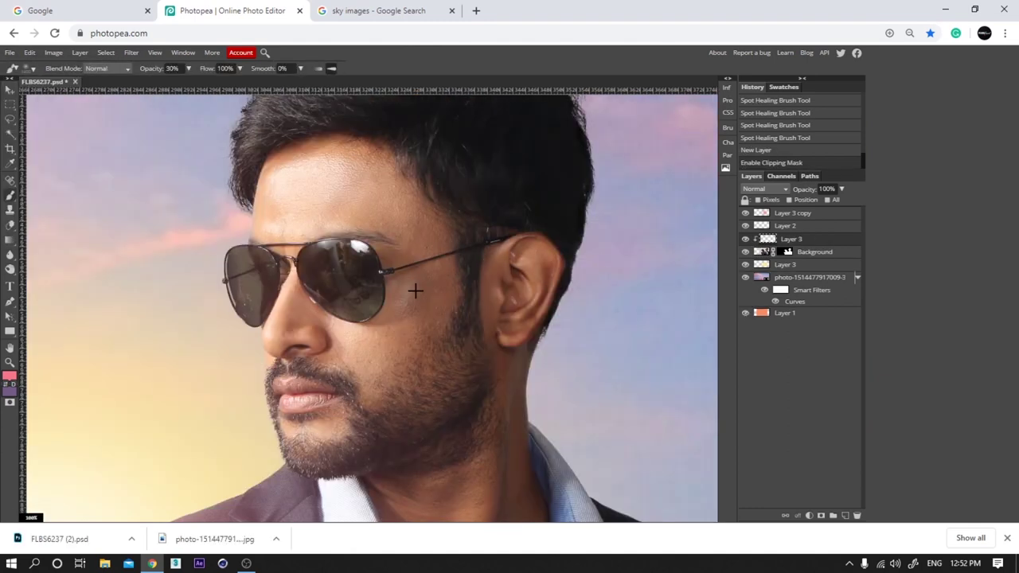
Pick a brown skin tone, shrink the brush, and set the shading layer to Multiply
alt+click(416, 290)
key(bracketleft)
key(bracketleft)
key(bracketleft)
key(bracketleft)
click(778, 191)
click(773, 239)
Shade the right man's cheek, neck, jaw and the area beside the nose with brown
drag(446, 284, 442, 368)
drag(443, 230, 477, 289)
drag(480, 326, 455, 240)
key(ctrl+z)
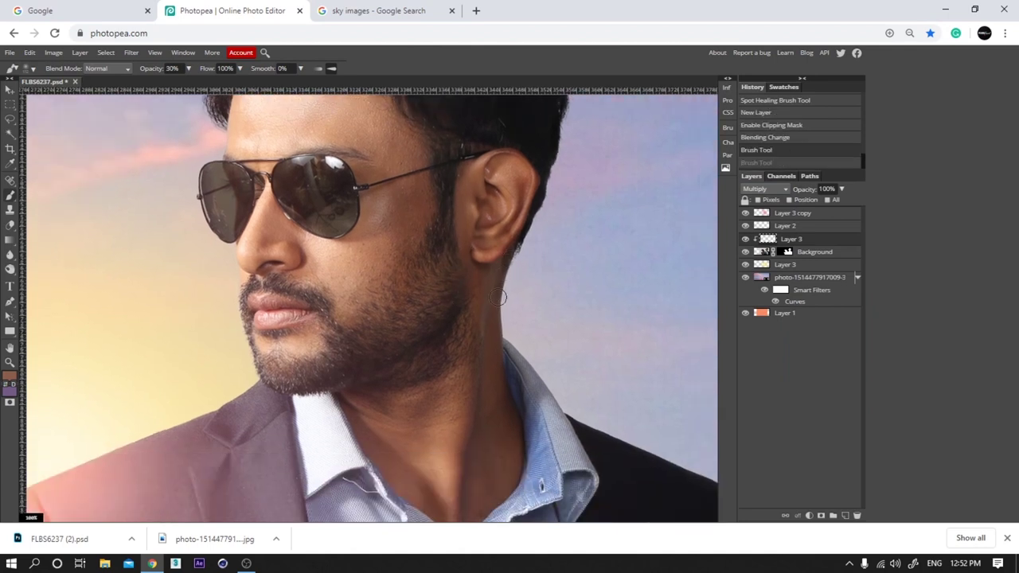
drag(497, 297, 487, 430)
scroll(446, 270, down, 3)
scroll(390, 432, up, 3)
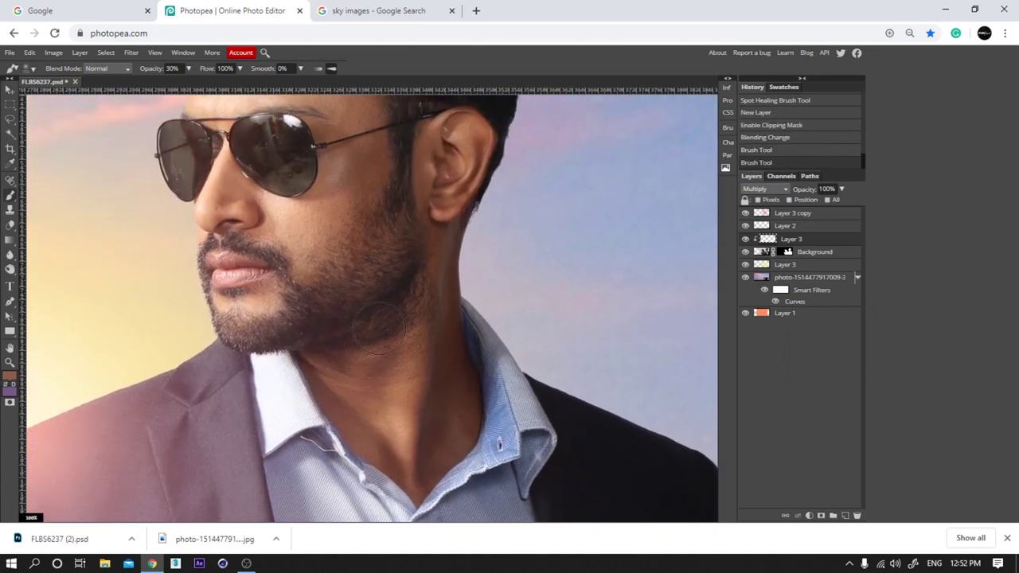
drag(362, 328, 257, 325)
key(ctrl+z)
drag(386, 245, 425, 327)
key(bracketleft)
key(bracketleft)
key(bracketleft)
key(bracketleft)
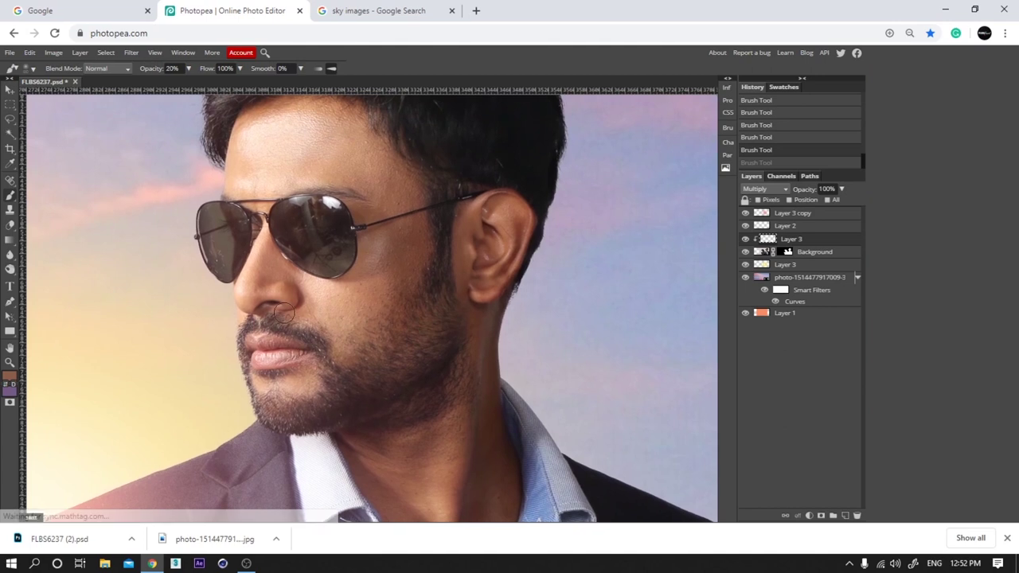
drag(295, 307, 260, 305)
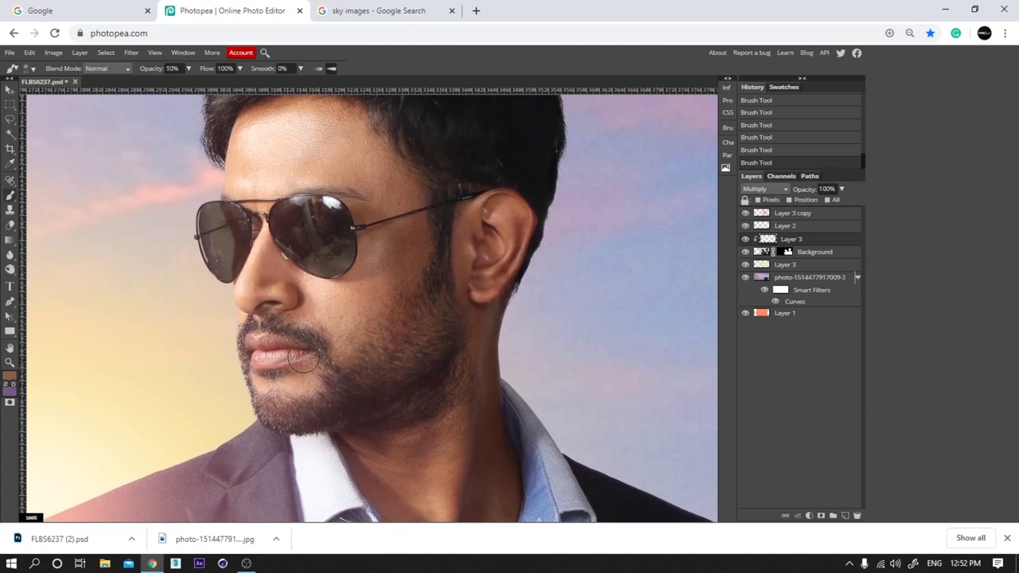
Bring both men into view and darken the jacket seam, fold and lapel
scroll(275, 187, up, 3)
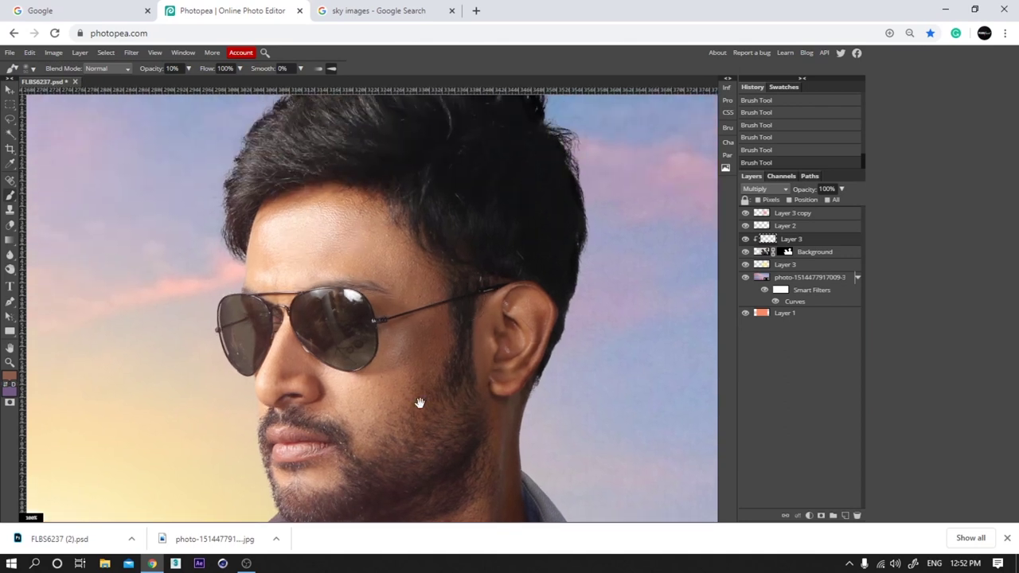
drag(420, 403, 653, 193)
key(ctrl+minus)
drag(248, 321, 469, 319)
key(ctrl+plus)
key(ctrl+plus)
key(ctrl+minus)
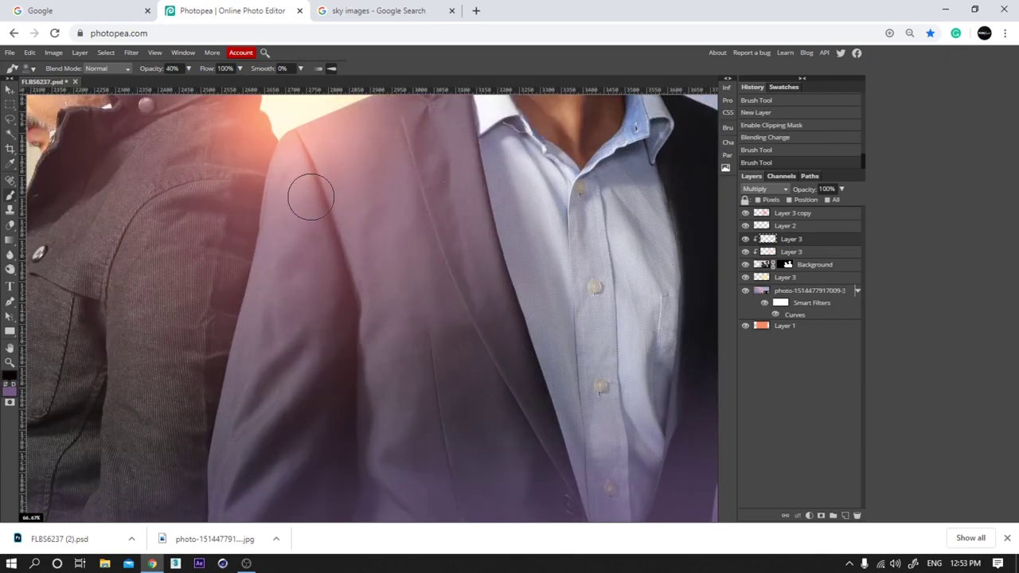
drag(310, 197, 356, 362)
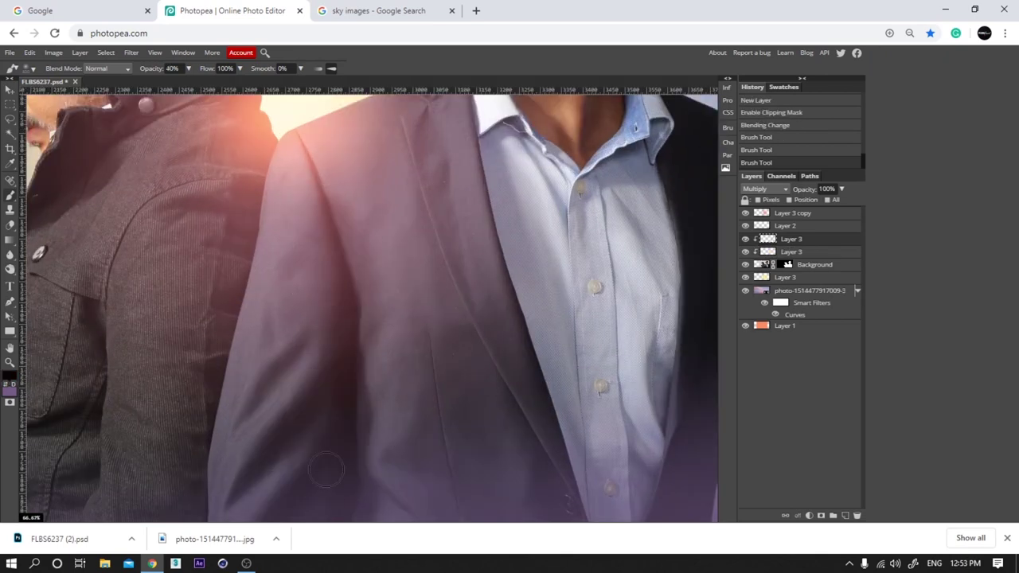
key(bracketright)
key(bracketright)
drag(350, 454, 330, 305)
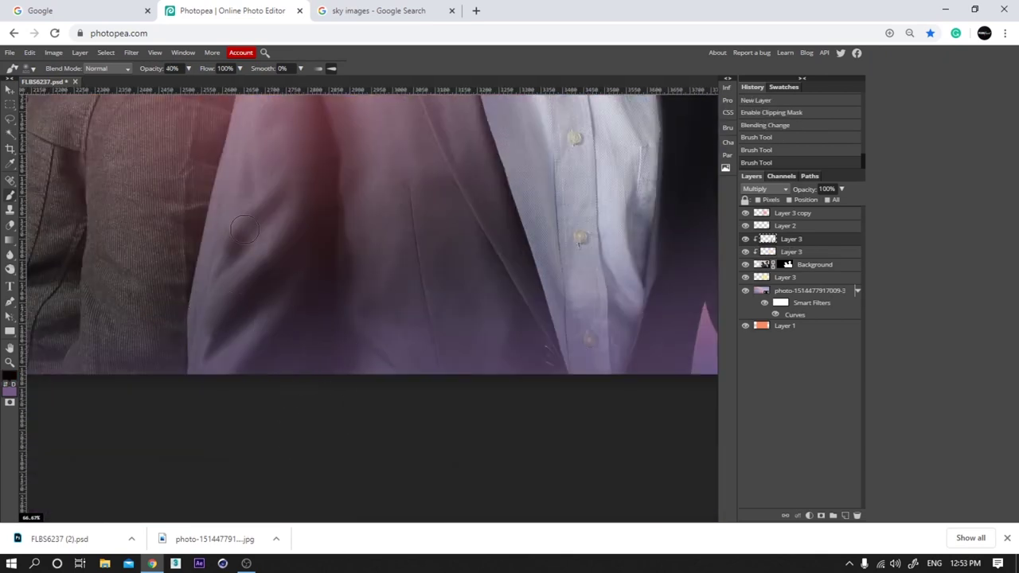
drag(189, 388, 241, 374)
drag(493, 168, 566, 419)
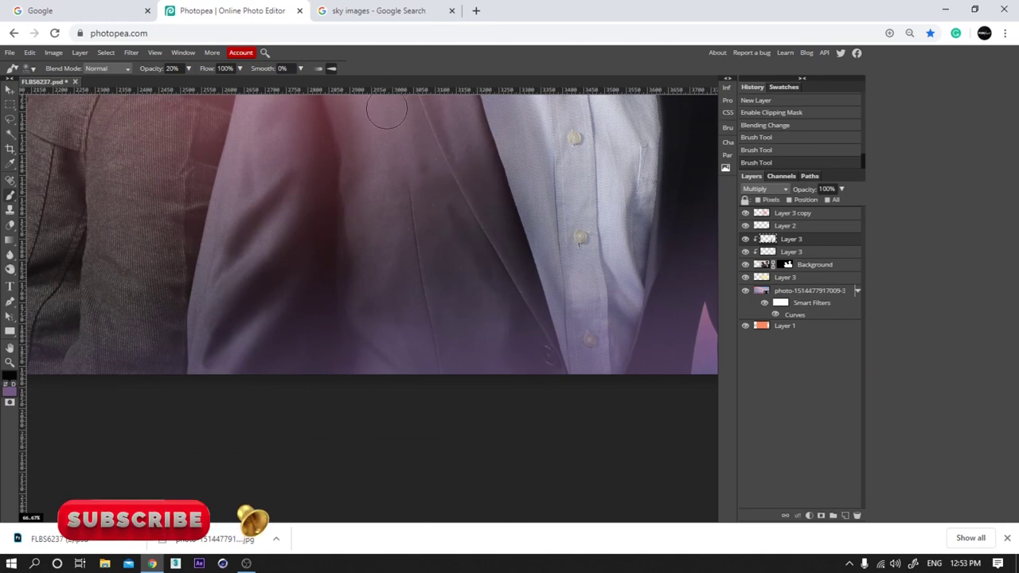
key(ctrl+z)
At 20% opacity, softly darken the jacket lapel, sleeve and lower edge, then add a new layer
key(2)
key(ctrl+z)
mouse_move(452, 182)
mouse_down()
mouse_move(349, 294)
mouse_move(455, 494)
mouse_up()
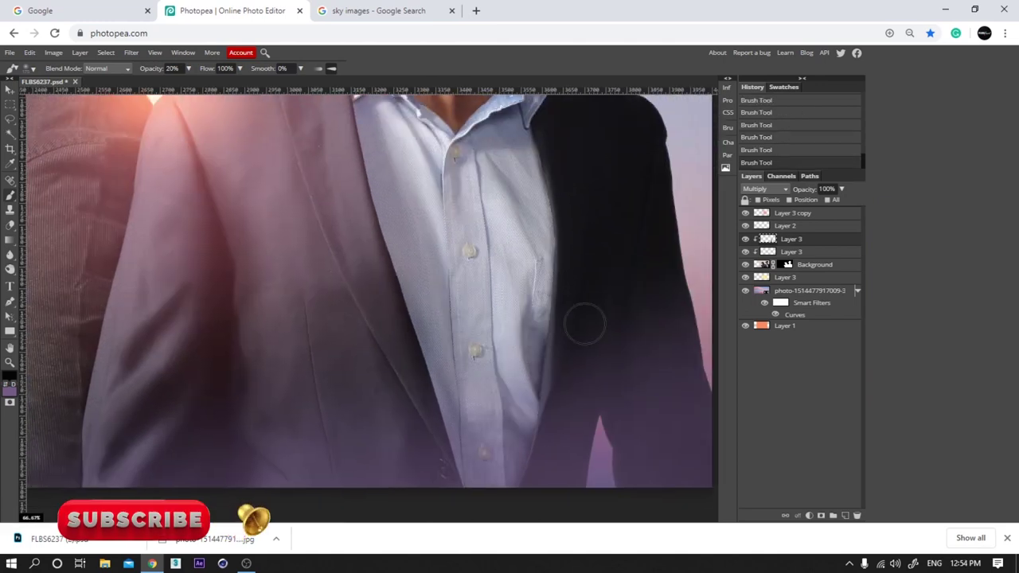
drag(585, 324, 680, 478)
mouse_move(396, 230)
mouse_down()
mouse_move(415, 394)
mouse_move(410, 345)
mouse_up()
key(ctrl+z)
drag(382, 185, 406, 247)
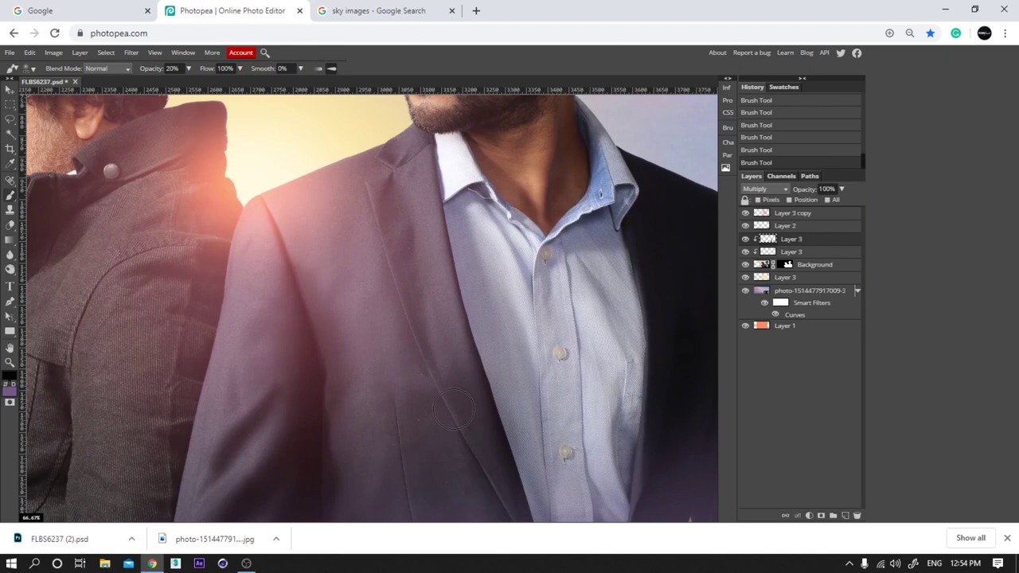
drag(324, 293, 422, 331)
drag(350, 269, 422, 216)
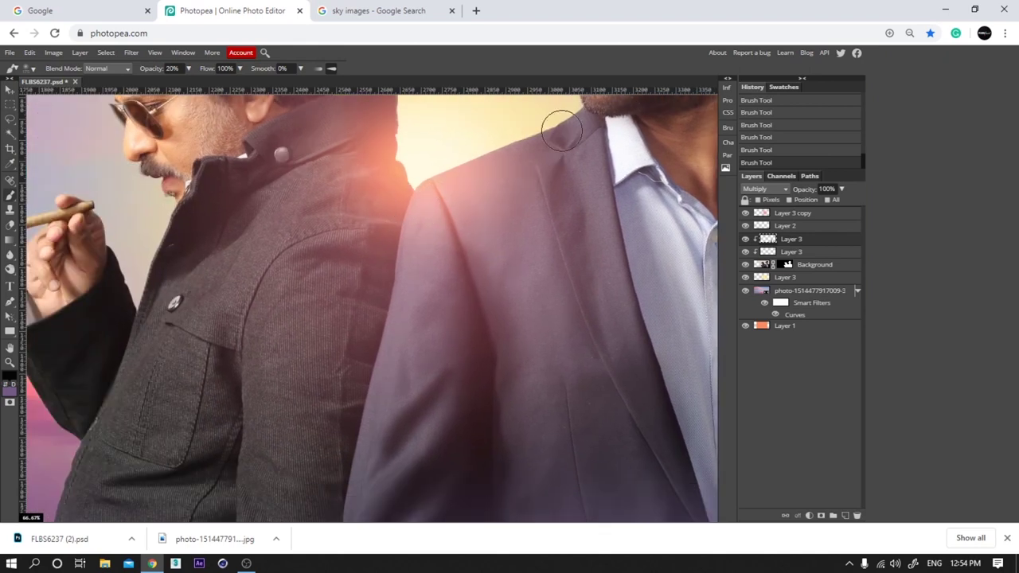
drag(562, 131, 487, 186)
mouse_move(467, 264)
mouse_down()
mouse_move(588, 185)
mouse_move(614, 191)
mouse_up()
drag(337, 360, 322, 490)
drag(311, 418, 422, 268)
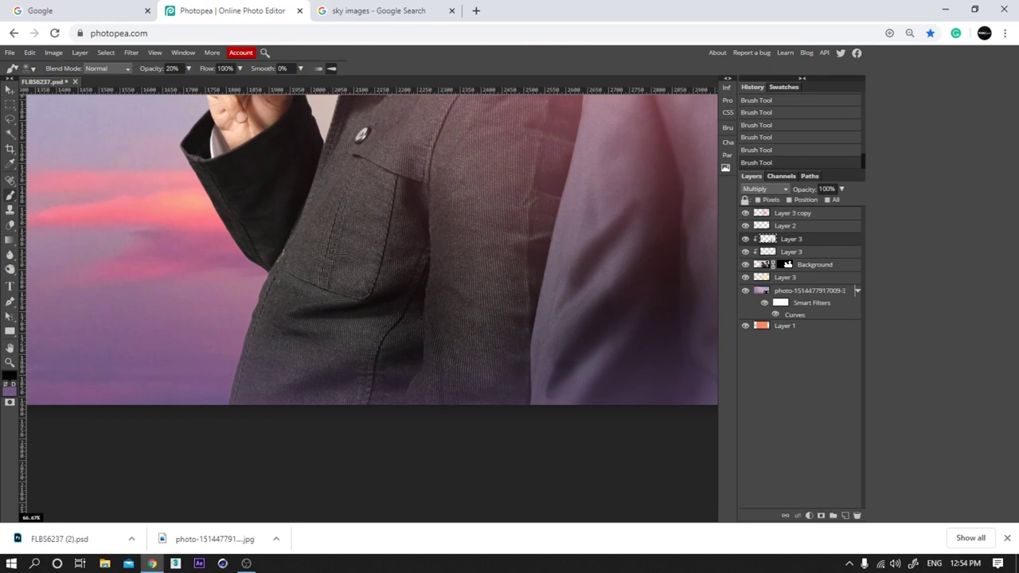
drag(378, 127, 340, 318)
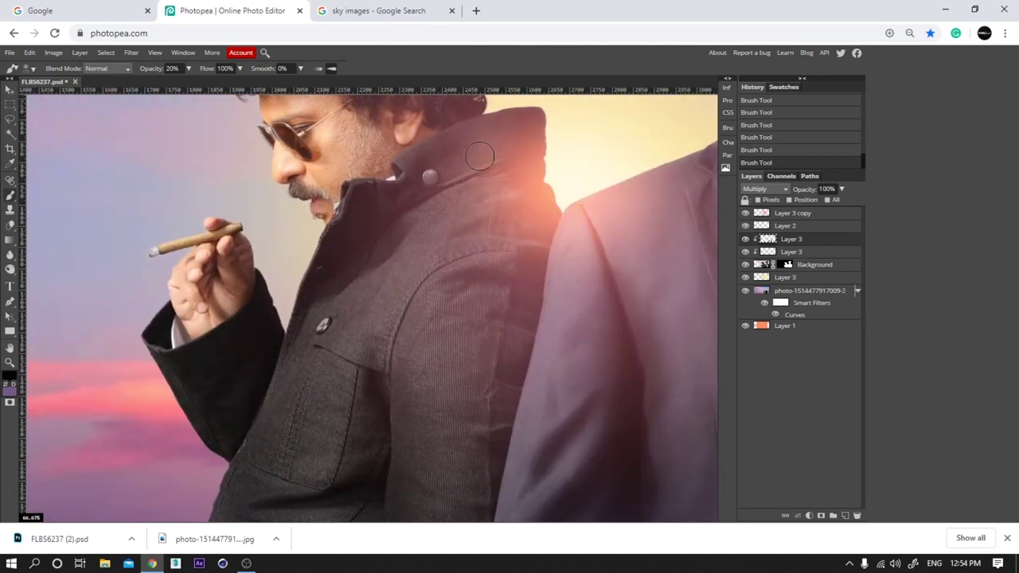
key(ctrl+minus)
key(ctrl+minus)
key(ctrl+minus)
click(846, 516)
Clip the new layer to the layer below, undoing the accidental grouping
key(ctrl+alt+g)
key(ctrl+g)
key(ctrl+z)
key(ctrl+alt+g)
key(ctrl+alt+g)
key(ctrl+g)
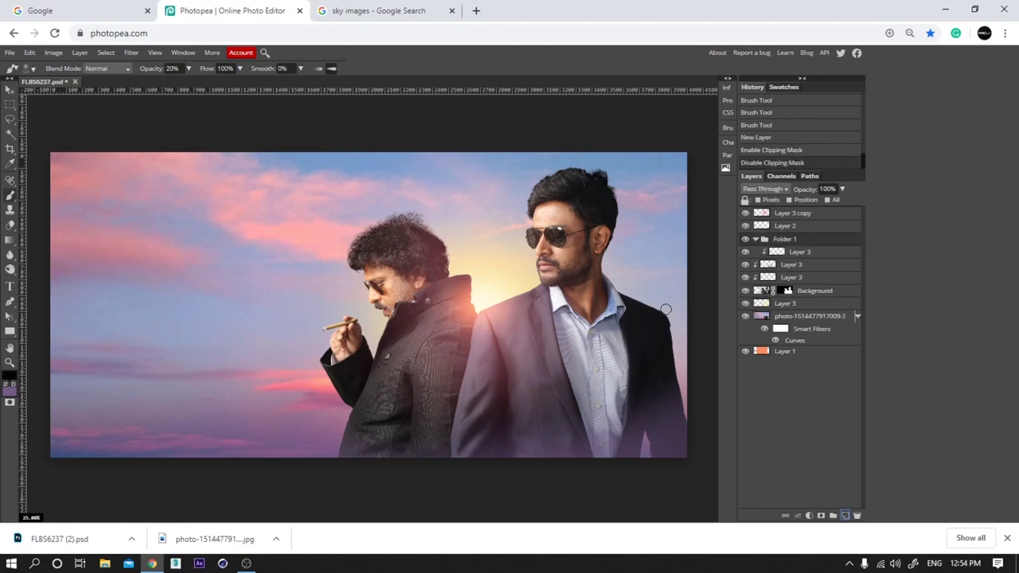
key(ctrl+z)
scroll(451, 341, down, 1)
scroll(387, 375, up, 6)
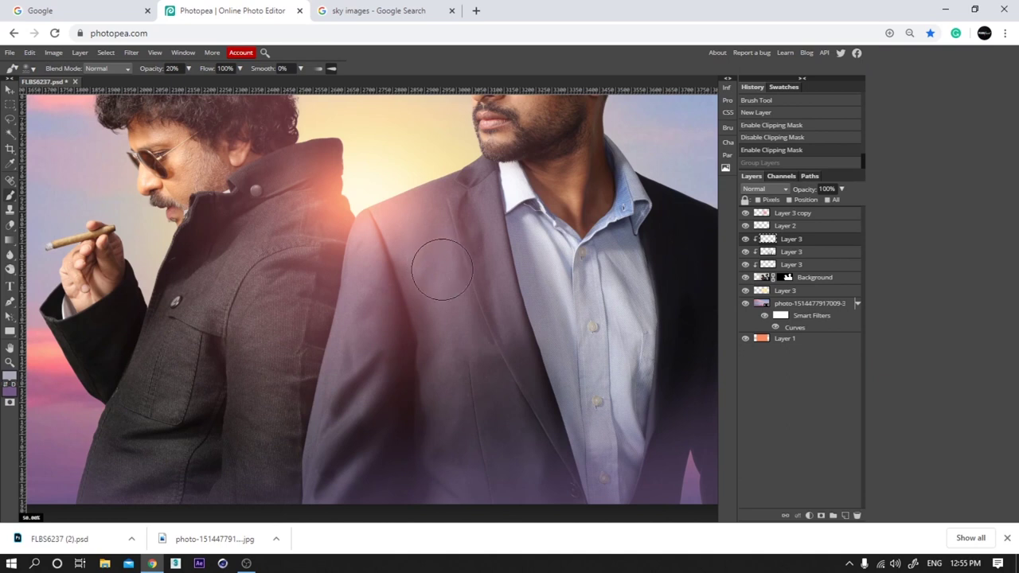
Paint a faint pale haze over the right man's jacket and down the sleeve edge
drag(442, 269, 479, 450)
key(ctrl+z)
drag(473, 294, 491, 493)
key([)
key([)
key([)
key([)
key([)
key([)
drag(350, 298, 313, 461)
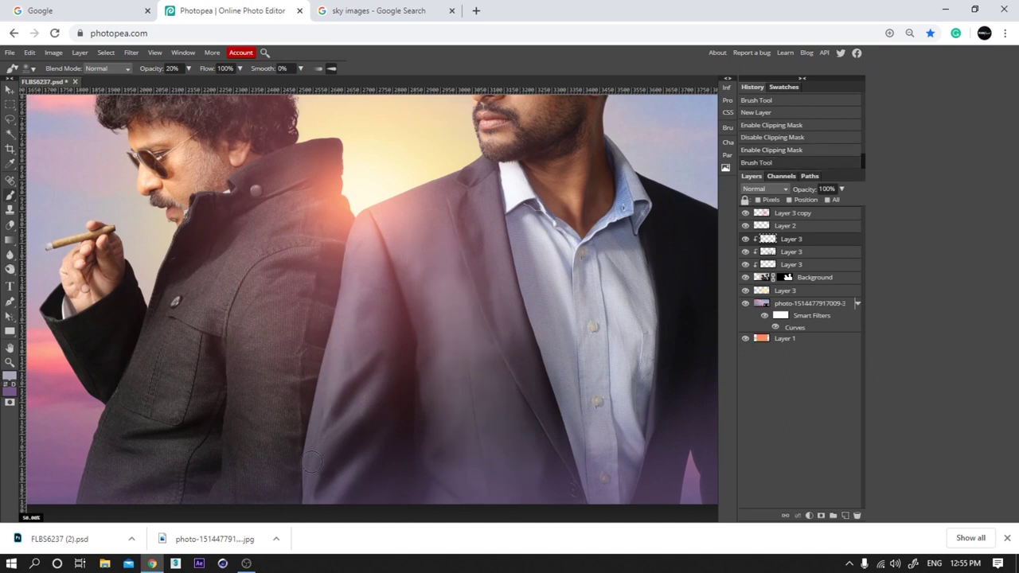
drag(383, 373, 326, 460)
key(ctrl+alt+z)
key(ctrl+alt+z)
mouse_move(355, 417)
mouse_down()
mouse_move(315, 457)
mouse_move(346, 370)
mouse_move(360, 398)
mouse_up()
drag(360, 398, 322, 434)
scroll(582, 428, up, 2)
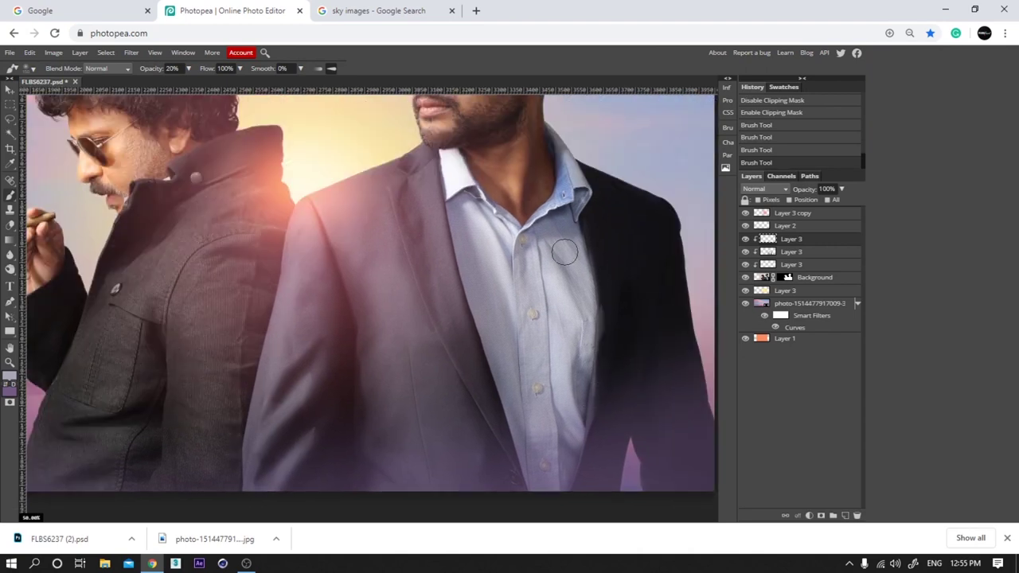
Add a fainter haze along the shirt edge, then paint white strands along the hair edge at 30%
drag(601, 319, 599, 350)
key(ctrl+alt+z)
key(ctrl+alt+z)
key(ctrl+alt+z)
drag(594, 243, 598, 332)
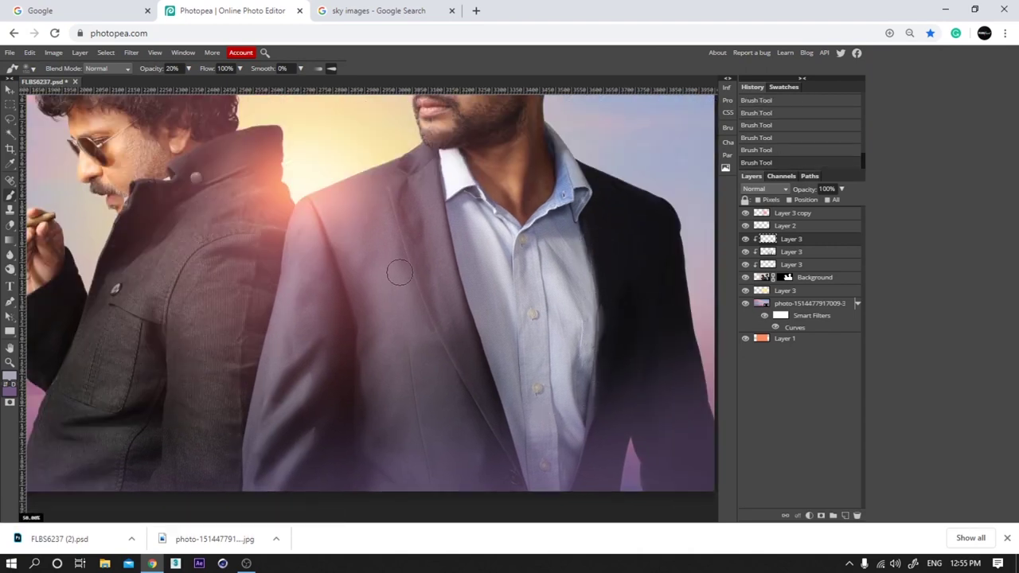
scroll(424, 285, left, 3)
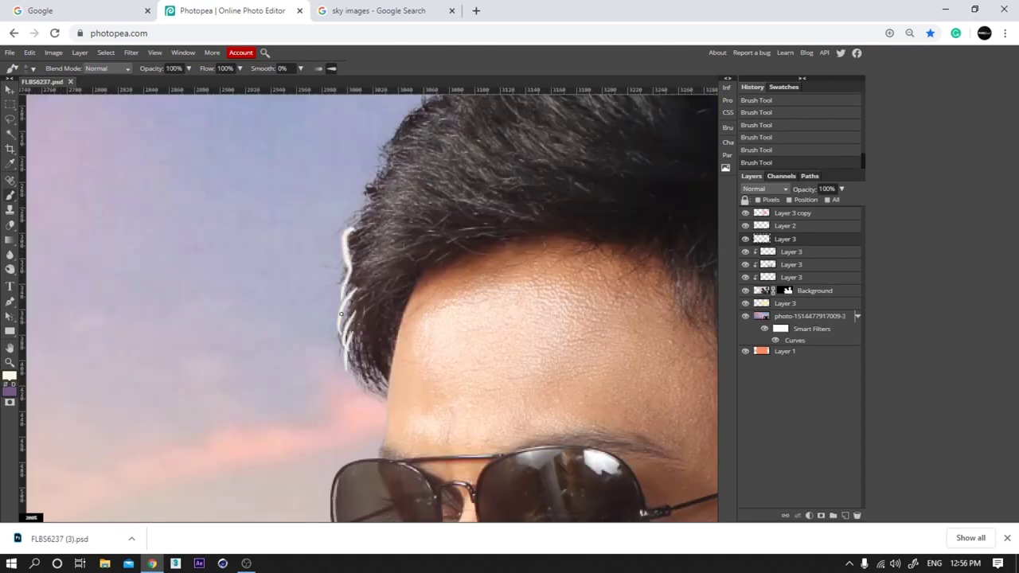
key(3)
drag(340, 314, 371, 387)
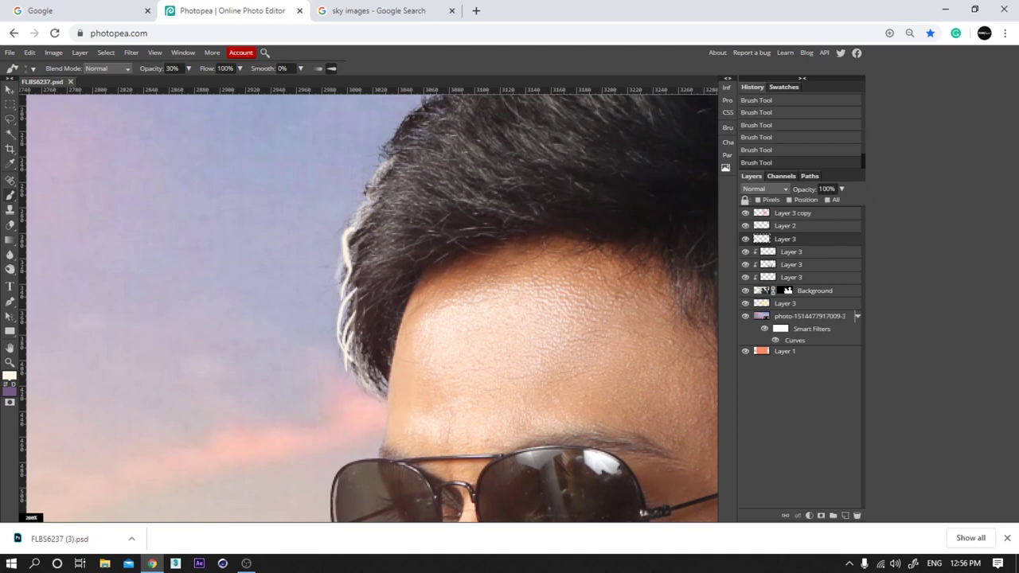
Paint fine white strands along the top of the sunglasses man's hair
key(ctrl+minus)
key(ctrl+minus)
key(ctrl+minus)
key(ctrl+plus)
key(ctrl+plus)
key(ctrl+plus)
drag(423, 172, 353, 313)
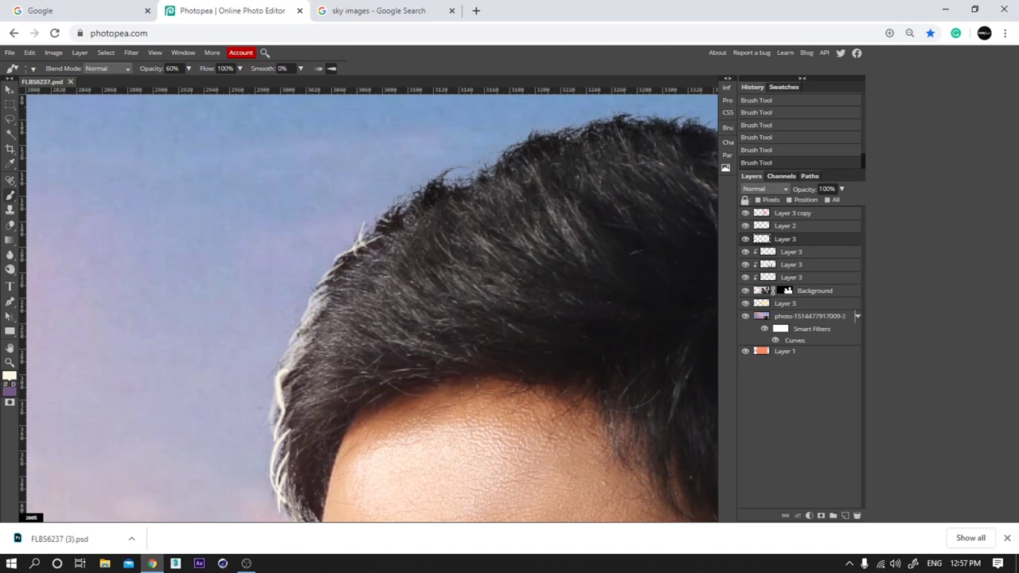
drag(478, 176, 490, 162)
mouse_move(487, 165)
mouse_down()
mouse_move(342, 216)
mouse_move(452, 163)
mouse_up()
mouse_move(453, 174)
mouse_down()
mouse_move(490, 159)
mouse_move(280, 182)
mouse_up()
Zoom in on the sunglasses and paint a soft light rim along the nose edge
scroll(318, 283, up, 2)
key(ctrl+minus)
key(ctrl+minus)
key(ctrl+minus)
ctrl+click(356, 252)
ctrl+click(356, 252)
ctrl+click(355, 251)
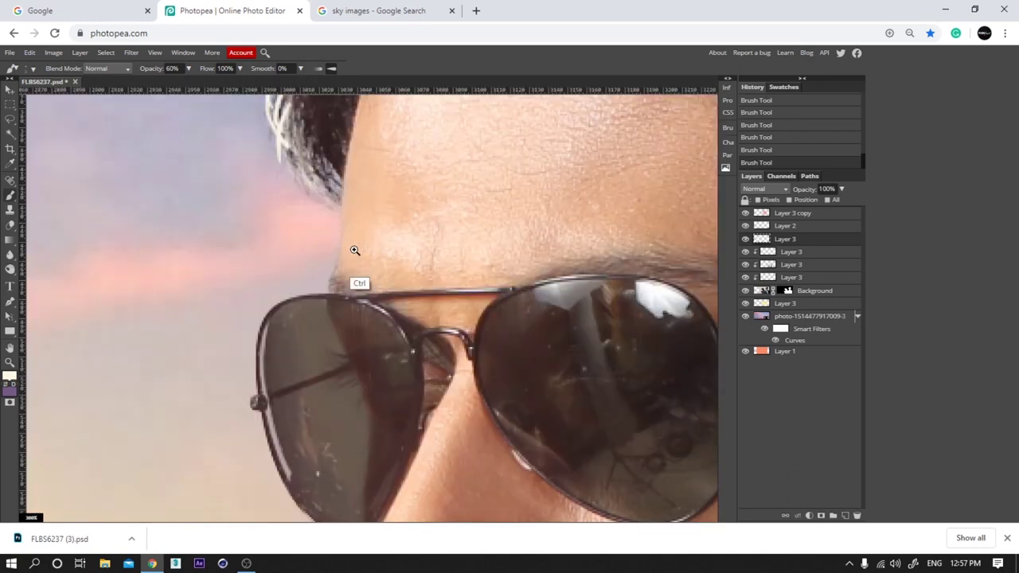
scroll(335, 275, down, 1)
scroll(375, 236, left, 1)
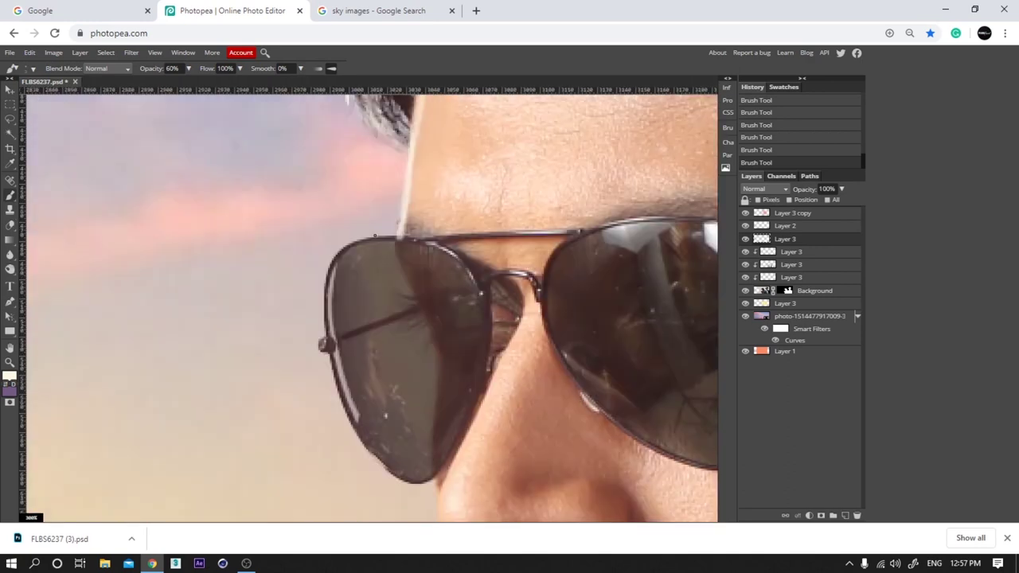
key(e)
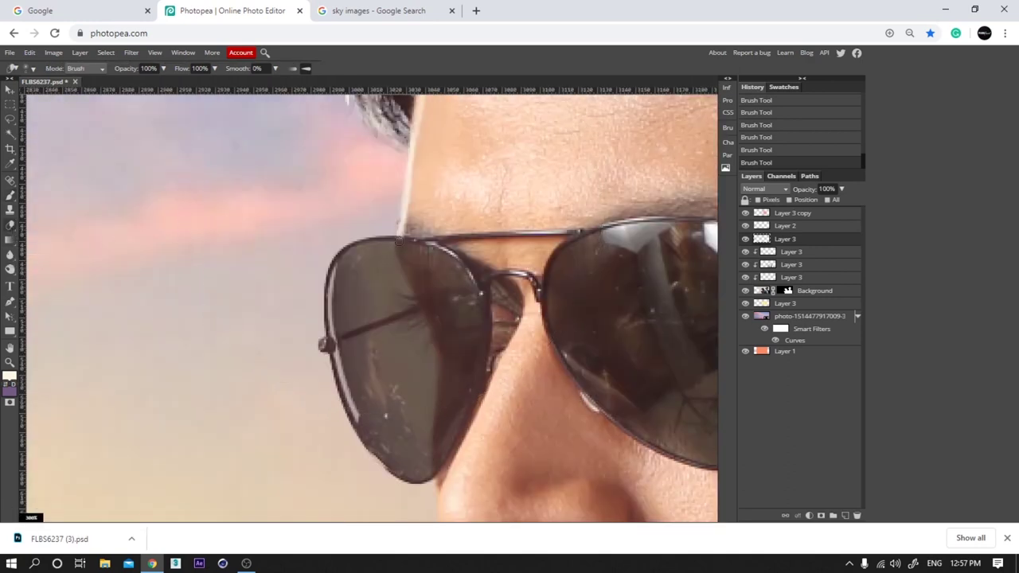
key(b)
scroll(370, 340, down, 3)
scroll(370, 340, right, 1)
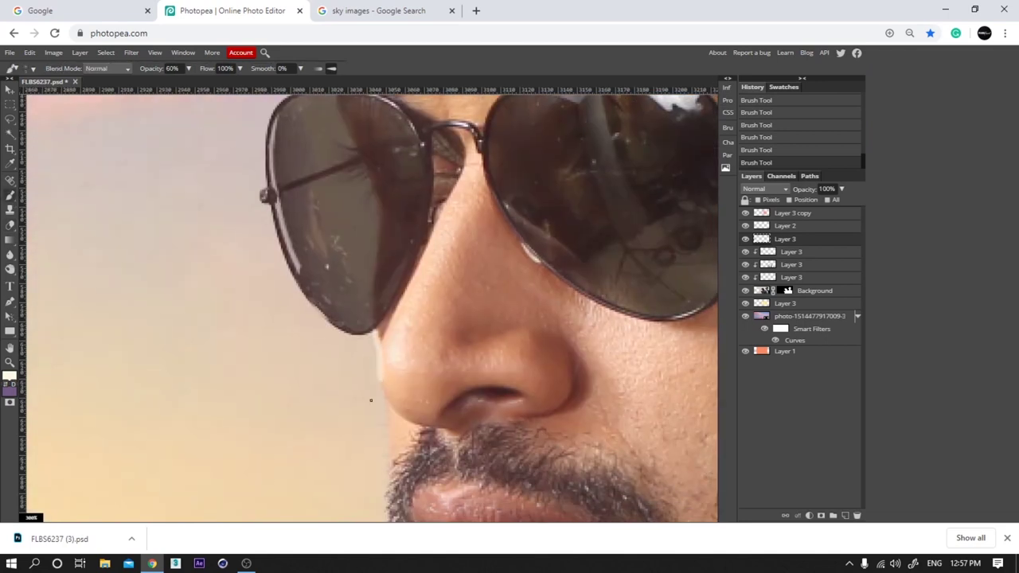
key(ctrl+z)
key(ctrl+z)
drag(380, 367, 389, 325)
mouse_move(379, 360)
mouse_down()
mouse_move(391, 419)
mouse_move(402, 412)
mouse_up()
key(ctrl+z)
key(ctrl+z)
key(ctrl+shift+z)
scroll(385, 447, down, 3)
scroll(385, 447, right, 1)
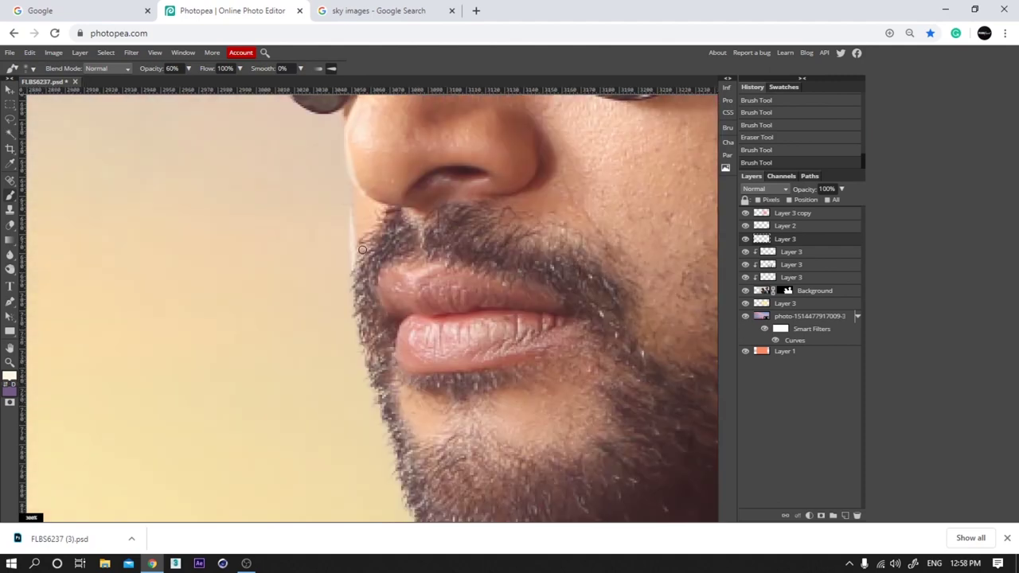
At 90% opacity, lighten the beard edge near the lips and check the chin area
key(9)
drag(358, 322, 373, 364)
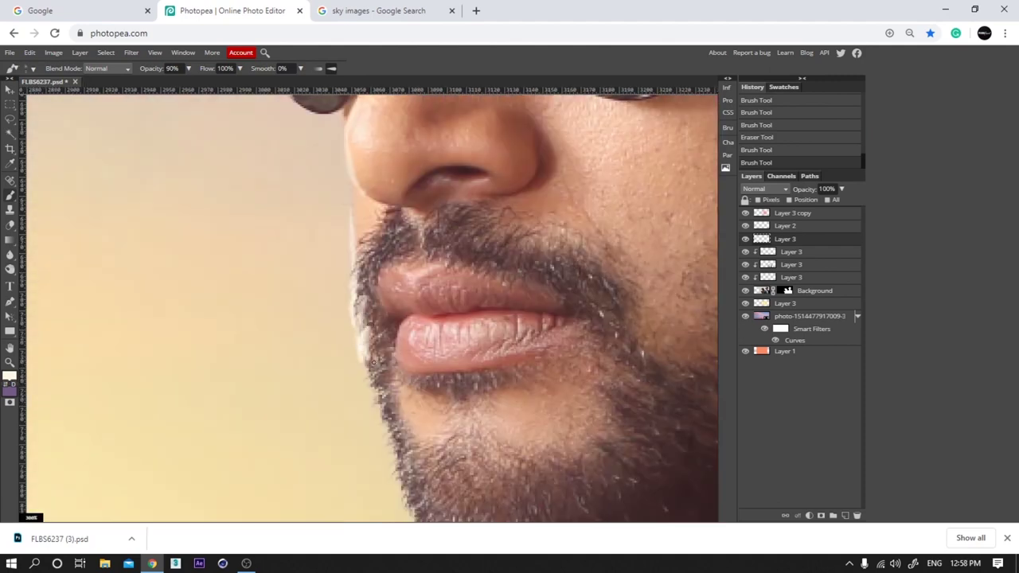
drag(391, 447, 366, 328)
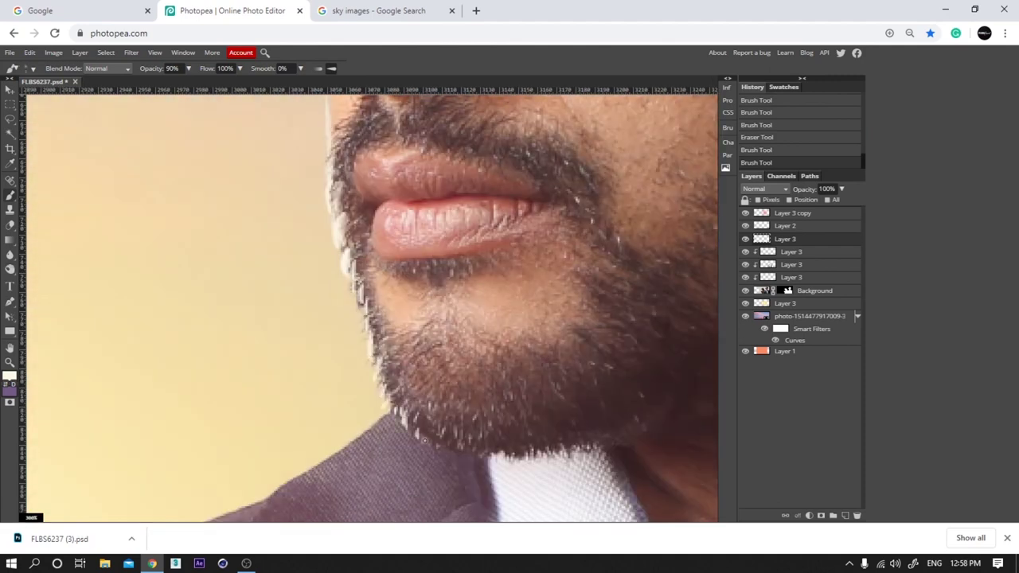
scroll(425, 440, down, 8)
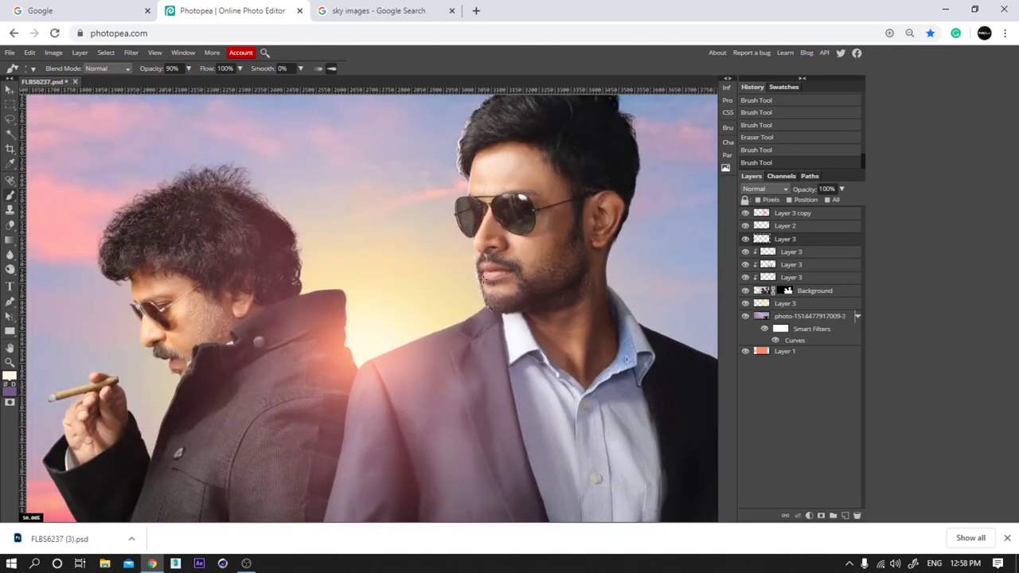
scroll(508, 335, up, 7)
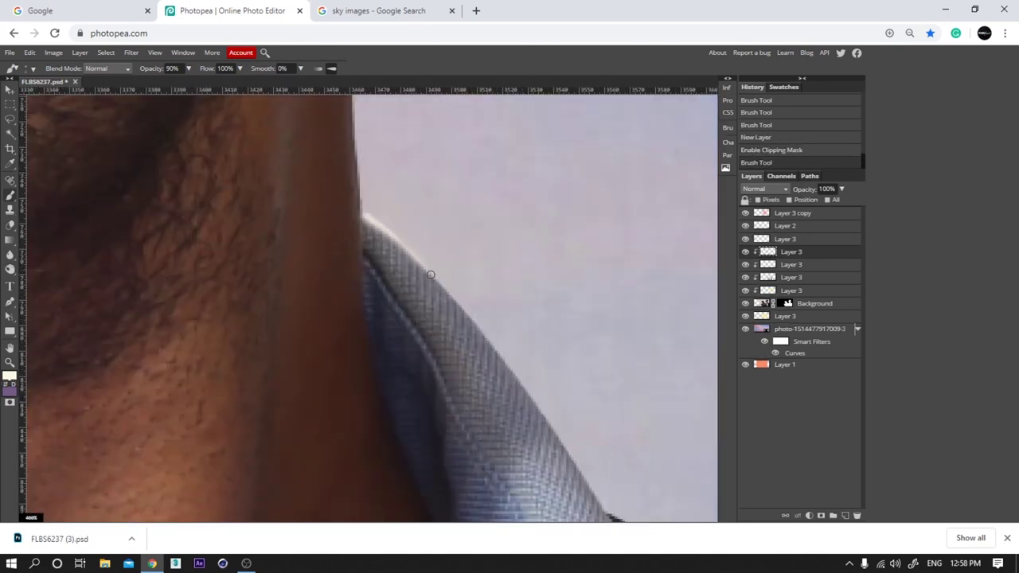
Paint a bright white highlight along the sunglasses man's shirt collar edge
drag(484, 334, 369, 245)
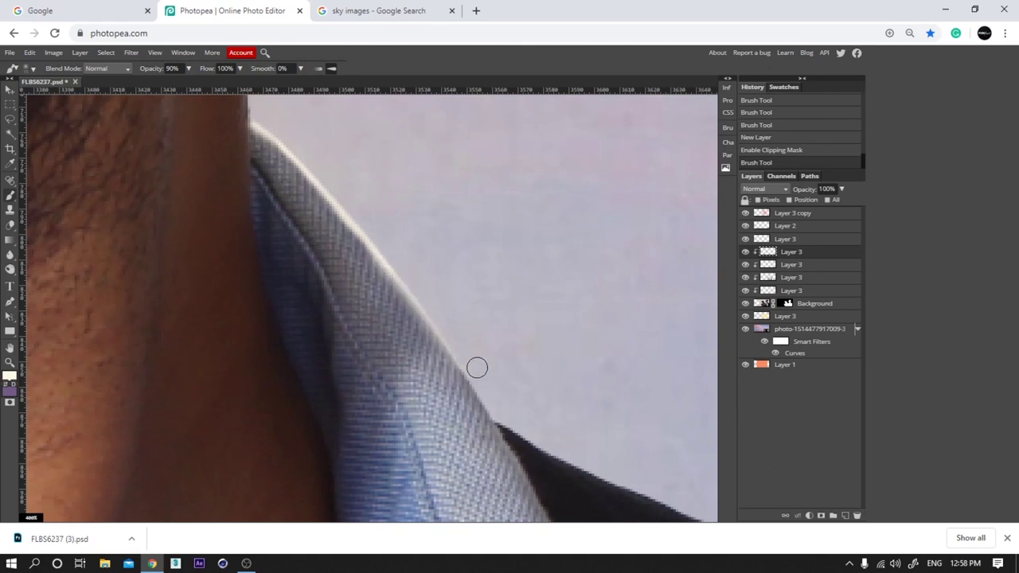
drag(513, 413, 375, 250)
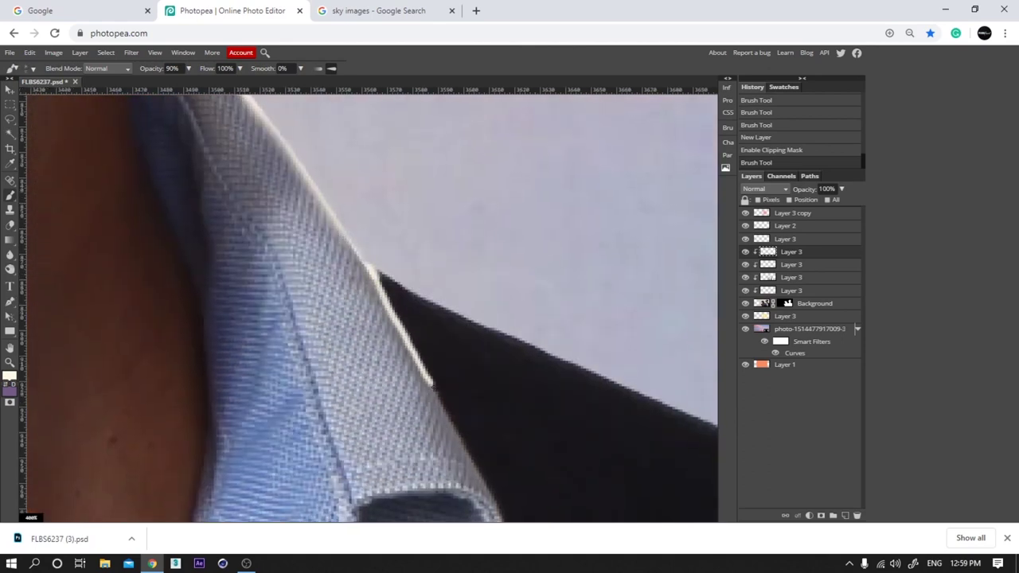
drag(432, 386, 468, 454)
key(ctrl+minus)
key(ctrl+minus)
key(ctrl+minus)
key(ctrl+minus)
key(ctrl+plus)
key(ctrl+plus)
drag(193, 305, 388, 303)
drag(321, 289, 753, 328)
key(ctrl+z)
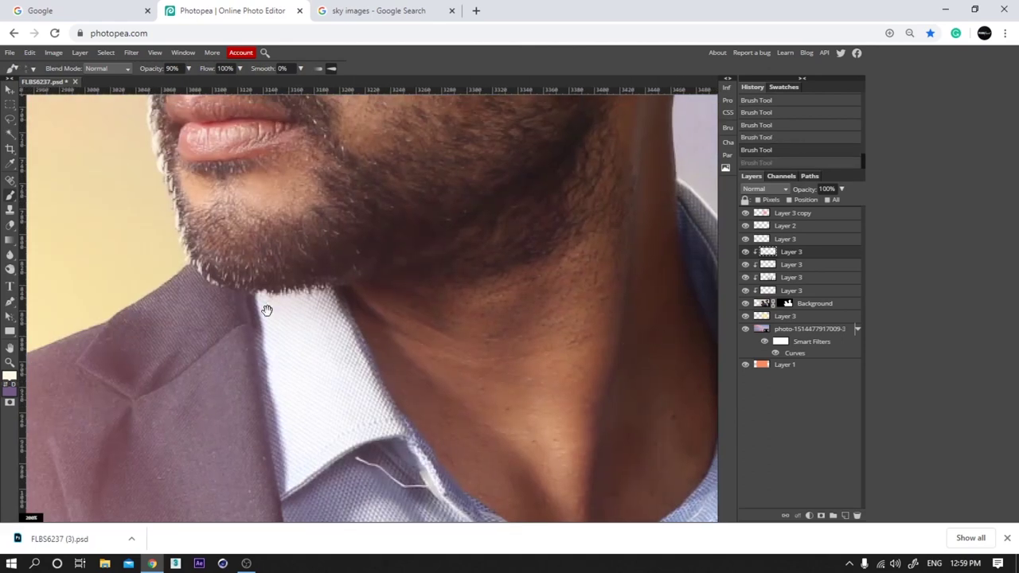
drag(266, 311, 492, 310)
key(ctrl+plus)
drag(430, 244, 435, 238)
Paint a shorter light highlight down the jacket shoulder edge
drag(289, 334, 569, 247)
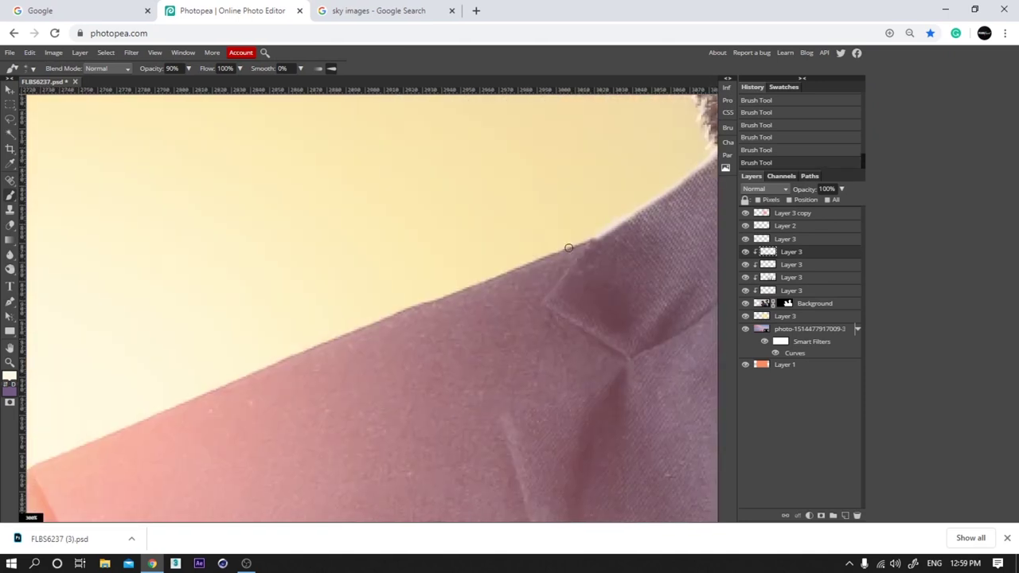
mouse_move(502, 274)
mouse_down()
mouse_move(375, 310)
mouse_move(584, 241)
mouse_up()
drag(472, 267, 70, 466)
key(ctrl+z)
drag(478, 277, 399, 319)
scroll(353, 337, down, 3)
drag(382, 277, 355, 296)
Zoom out to 50% over both men and brush a light highlight down the sunglasses' lens rim
key(e)
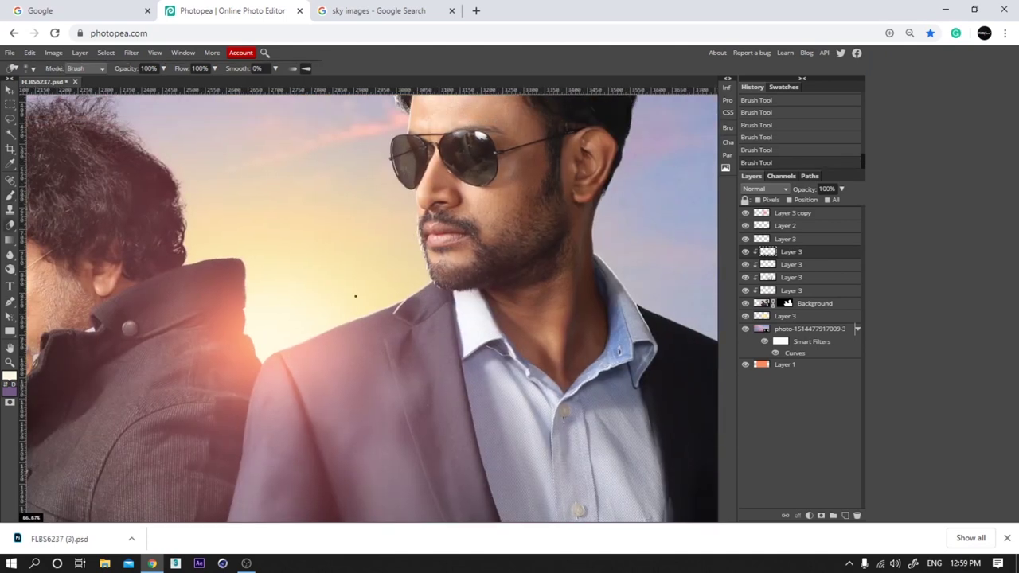
drag(323, 429, 414, 380)
key(ctrl+minus)
drag(406, 307, 427, 371)
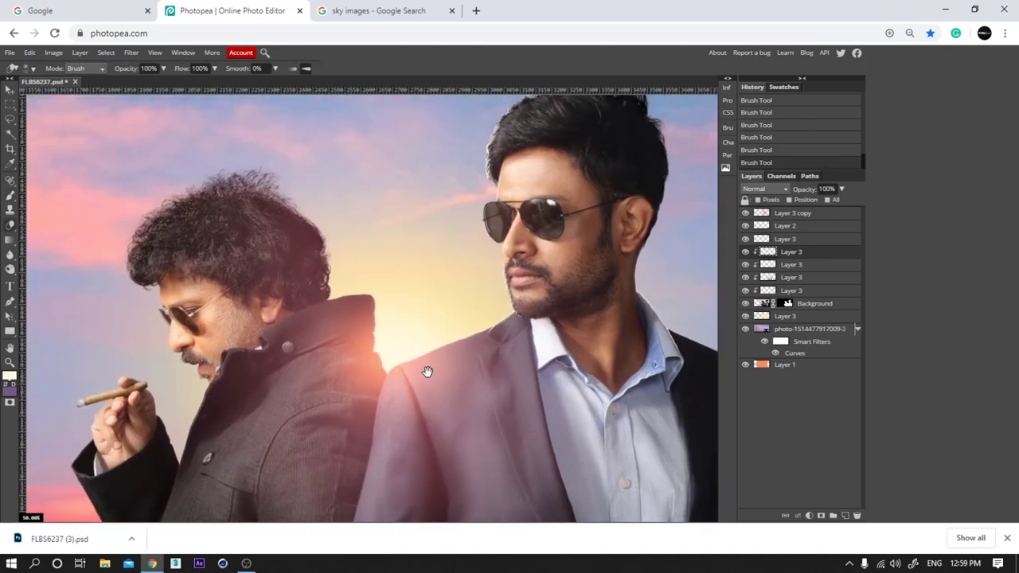
drag(492, 233, 341, 264)
scroll(341, 263, up, 6)
key(b)
key(ctrl+z)
mouse_move(356, 155)
mouse_down()
mouse_move(297, 182)
mouse_move(282, 208)
mouse_up()
mouse_move(285, 320)
mouse_down()
mouse_move(351, 457)
mouse_move(389, 481)
mouse_up()
scroll(311, 513, down, 8)
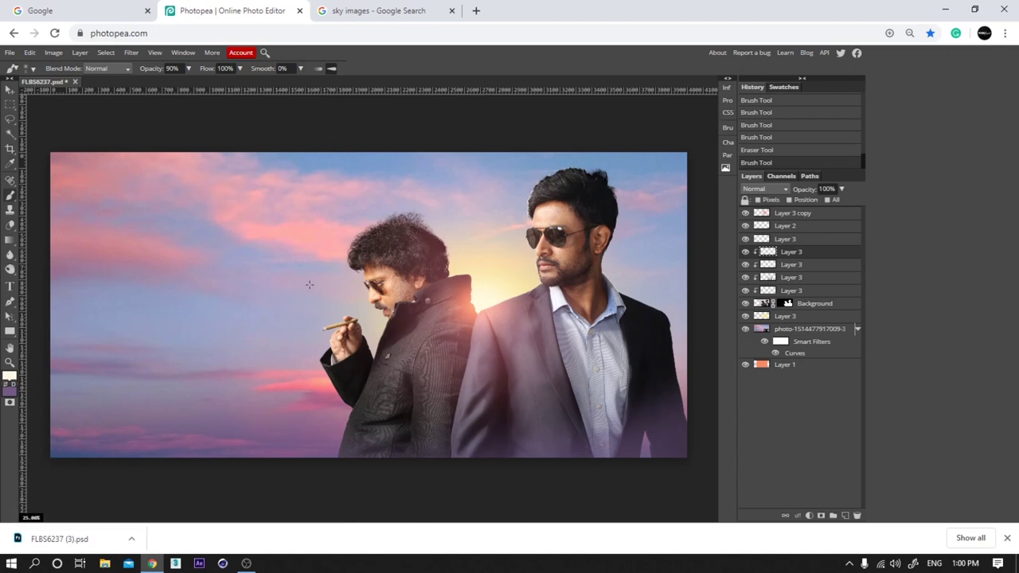
Paint light strokes along the curly hair edge at 30% brush opacity
scroll(405, 375, up, 10)
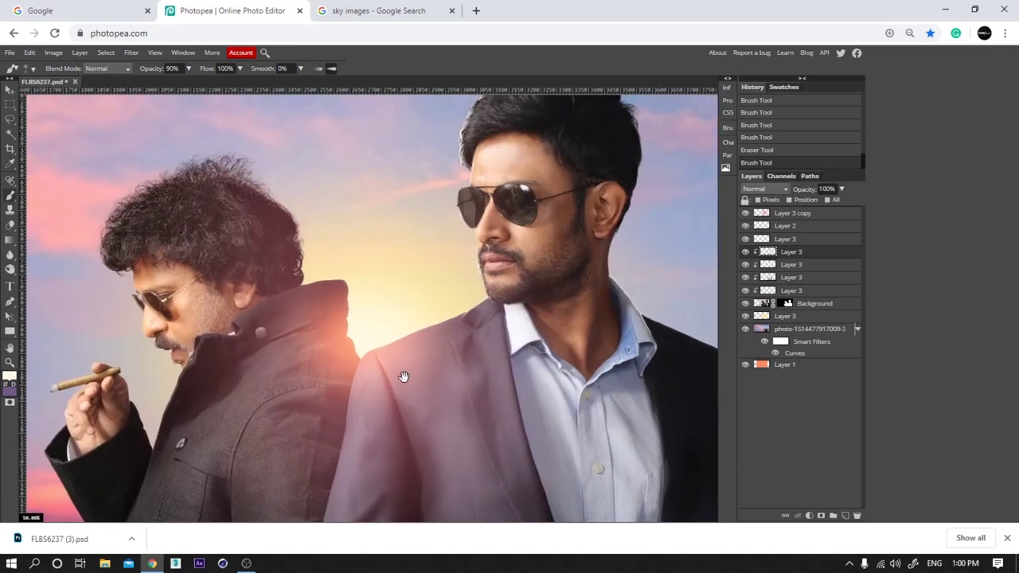
scroll(470, 354, up, 1)
key(ctrl+z)
key(ctrl+z)
key(ctrl+z)
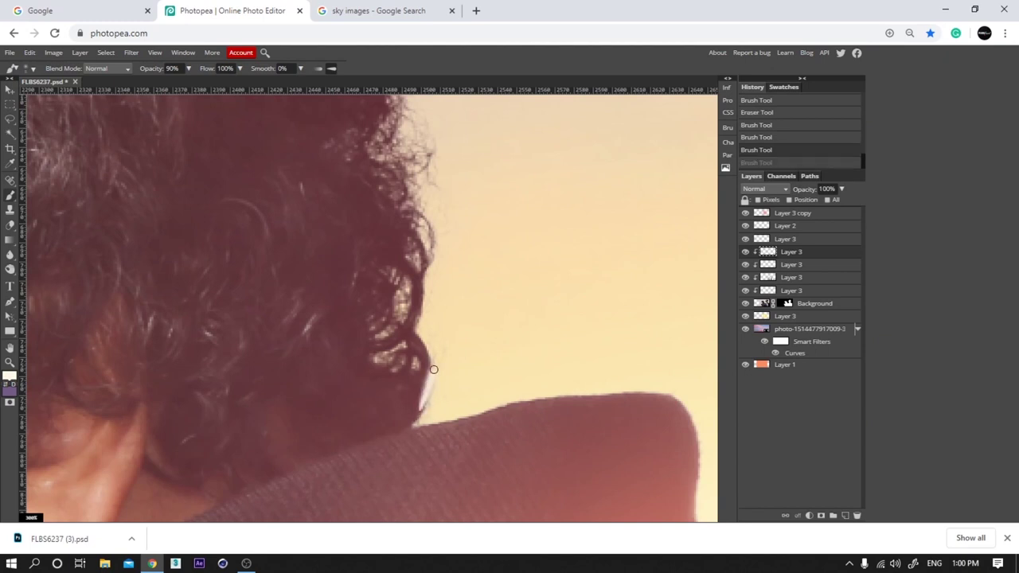
key(ctrl+shift+z)
key(ctrl+shift+z)
key(3)
drag(430, 273, 425, 238)
mouse_move(431, 318)
mouse_down()
mouse_move(439, 350)
mouse_move(457, 352)
mouse_up()
drag(452, 406, 440, 463)
On Layer 3, zoom in on the hair and set a larger brush at 100% opacity
click(775, 241)
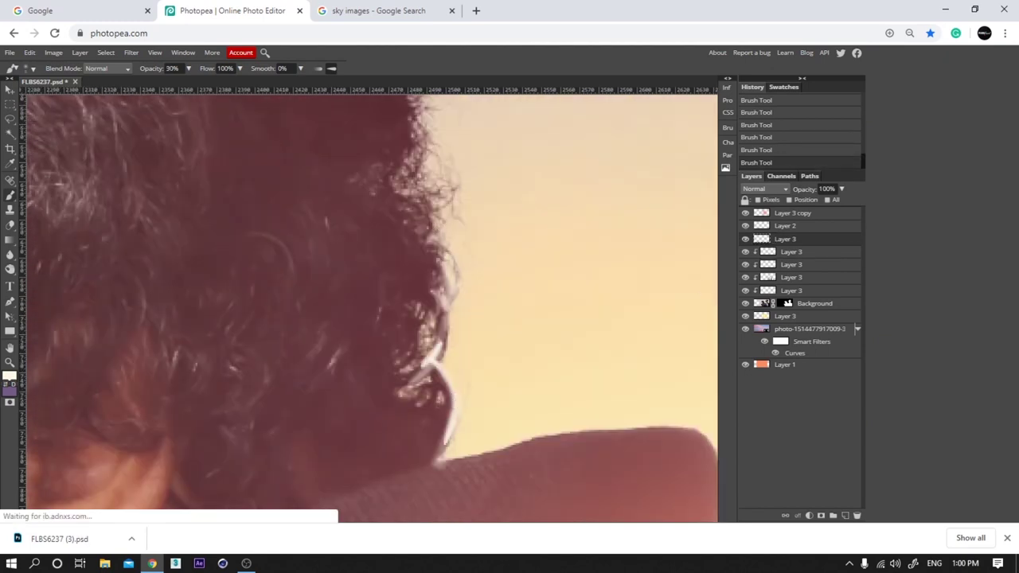
drag(433, 158, 431, 278)
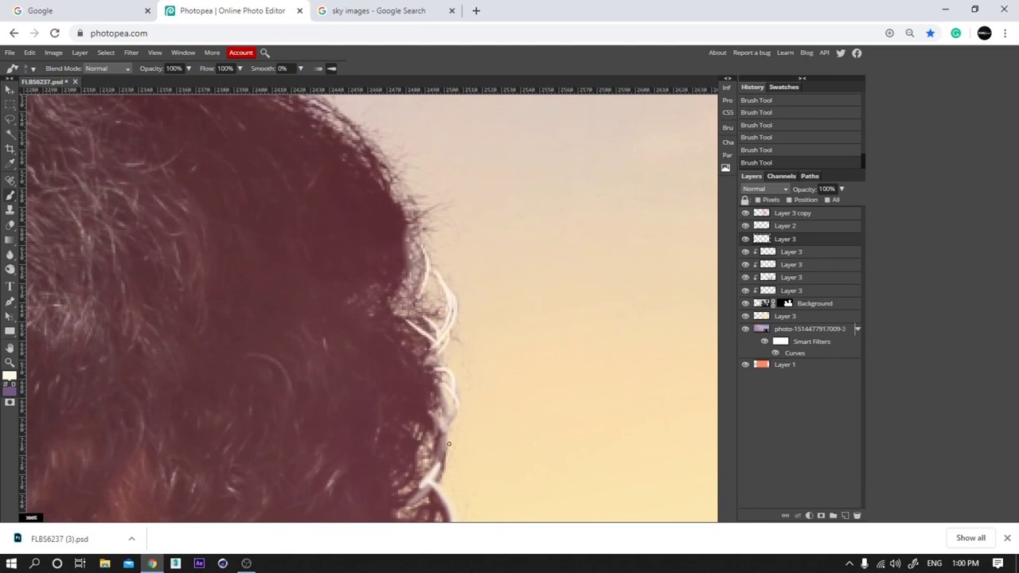
scroll(480, 299, down, 2)
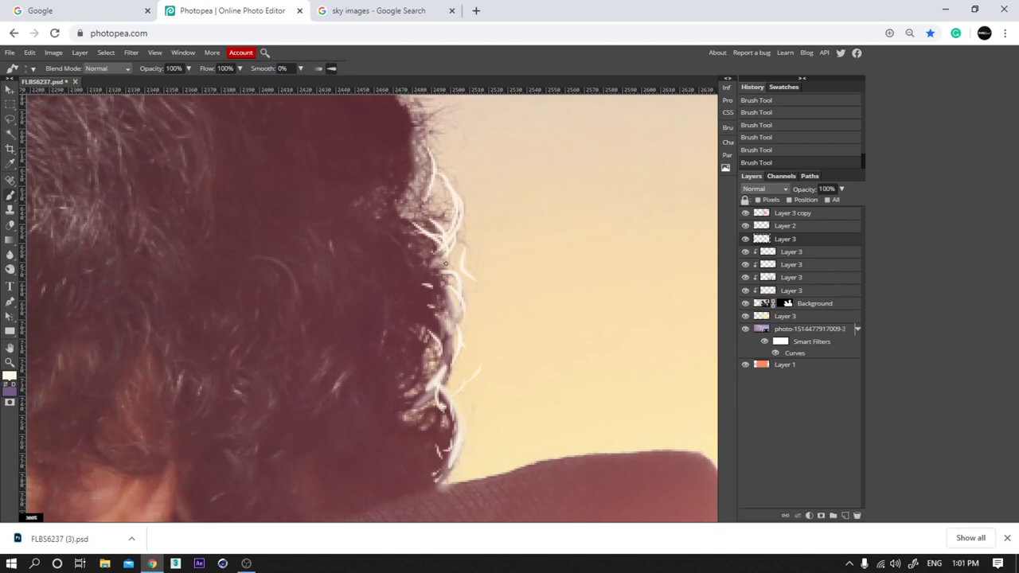
scroll(438, 273, up, 3)
alt+click(478, 311)
alt+click(508, 262)
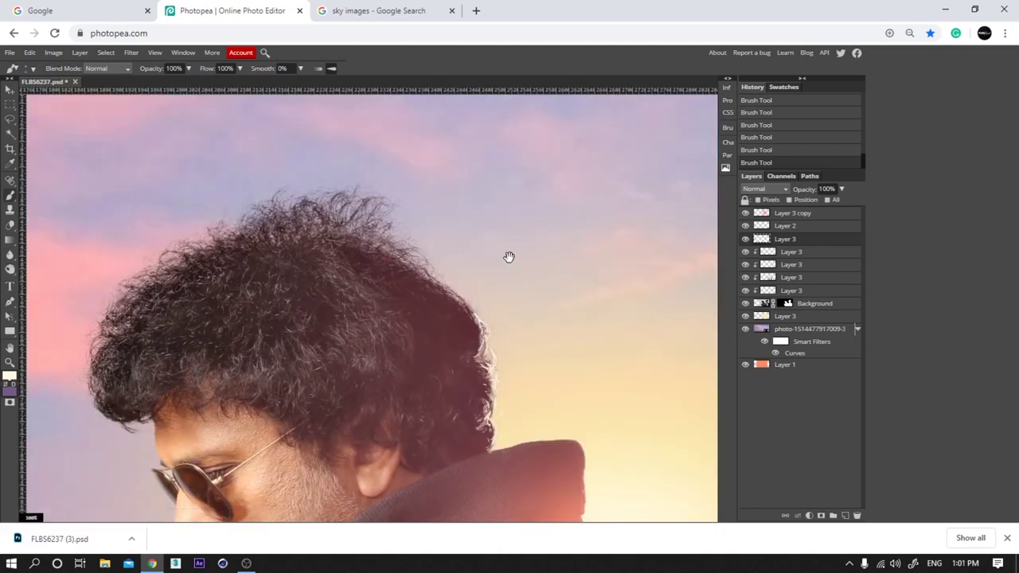
alt+click(494, 253)
ctrl+click(426, 238)
click(771, 250)
key(7)
key(7)
key(])
key(0)
key(ctrl+z)
Paint pale highlight strands along the top of the hair, undoing stray strokes
drag(445, 237, 269, 283)
key(ctrl+z)
click(473, 240)
key(ctrl+z)
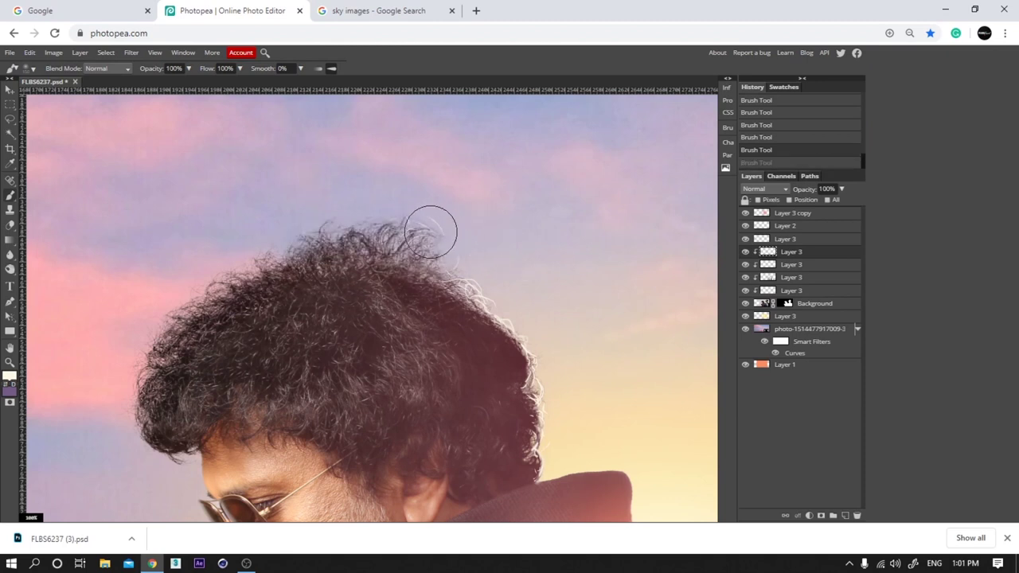
key(ctrl+z)
scroll(416, 246, up, 2)
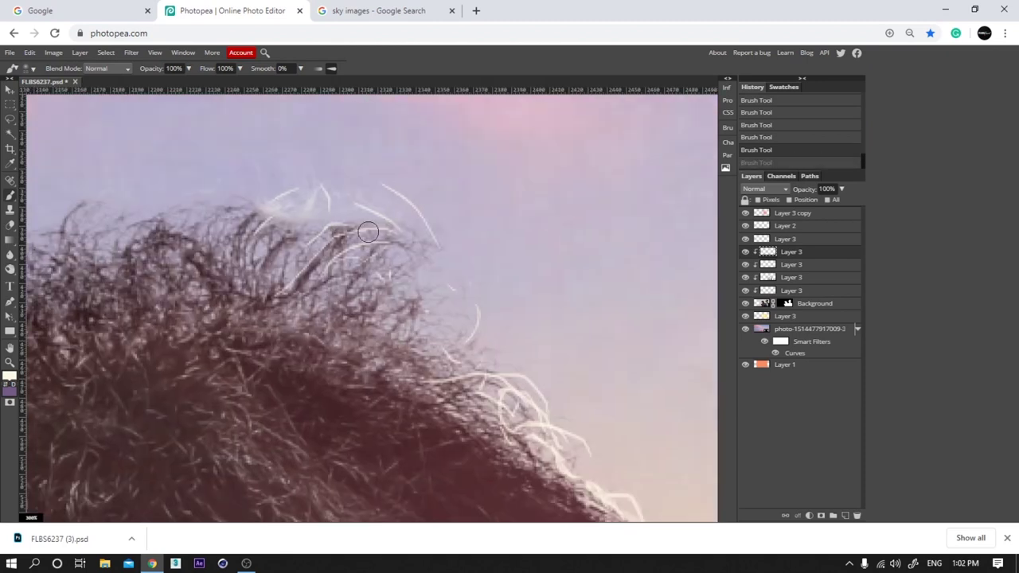
key(ctrl+z)
drag(443, 261, 452, 310)
drag(394, 227, 335, 226)
Paint more pale strands along the hair's top edge on the unclipped Layer 3
click(783, 238)
drag(390, 275, 435, 317)
drag(406, 247, 437, 305)
drag(375, 204, 304, 196)
drag(318, 195, 253, 220)
mouse_move(260, 199)
mouse_down()
mouse_move(228, 225)
mouse_move(440, 256)
mouse_up()
drag(446, 220, 386, 231)
mouse_move(418, 221)
mouse_down()
mouse_move(366, 242)
mouse_move(293, 238)
mouse_up()
key(ctrl+z)
key(ctrl+z)
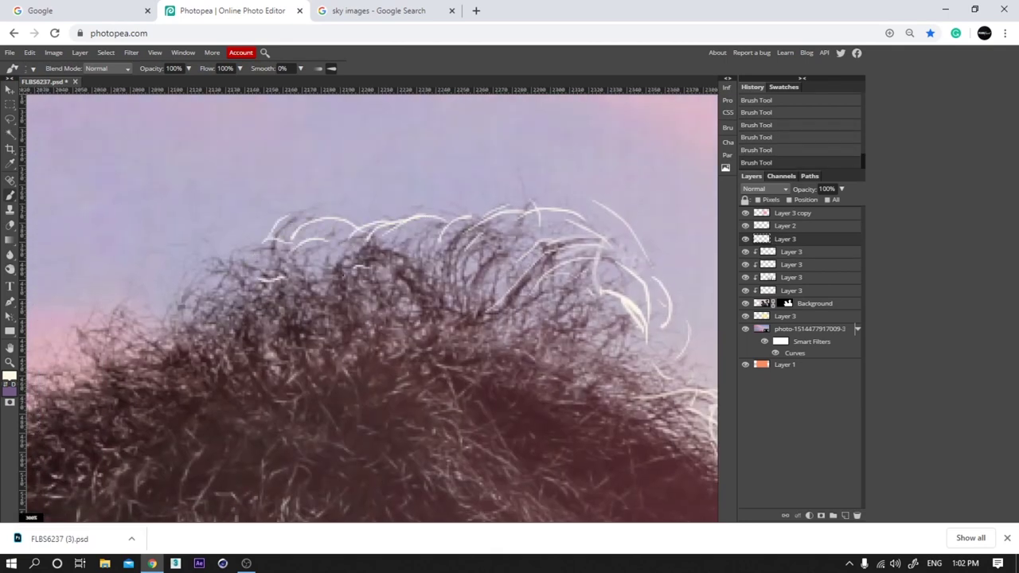
drag(281, 280, 270, 292)
drag(337, 294, 320, 305)
scroll(364, 263, down, 5)
scroll(398, 264, up, 5)
key(ctrl+z)
key(ctrl+z)
key(ctrl+z)
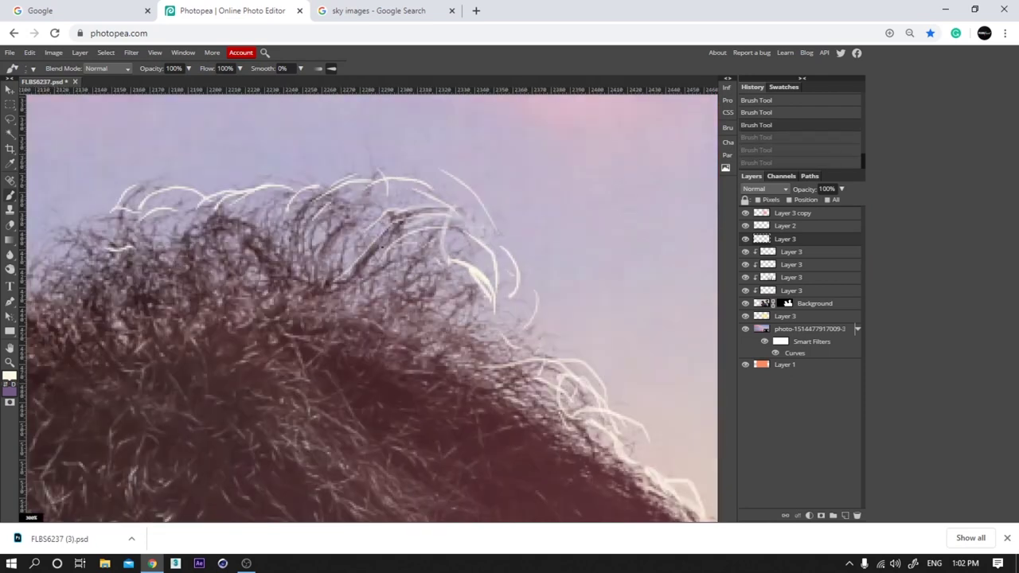
Fade the pale hair strands with an enlarged eraser
key(e)
key(bracketright)
key(bracketright)
key(bracketright)
key(bracketright)
drag(453, 230, 426, 181)
drag(414, 179, 342, 175)
drag(319, 175, 257, 172)
key(ctrl+minus)
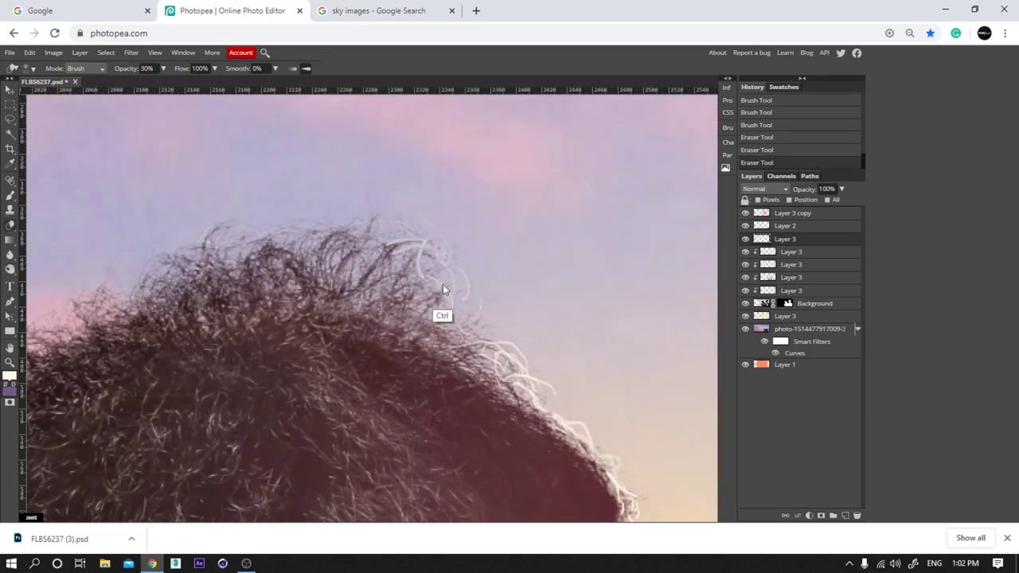
scroll(444, 290, down, 3)
Inspect the ear and neck with Clone Stamp, then undo back past the eraser edits
key(s)
scroll(448, 327, up, 3)
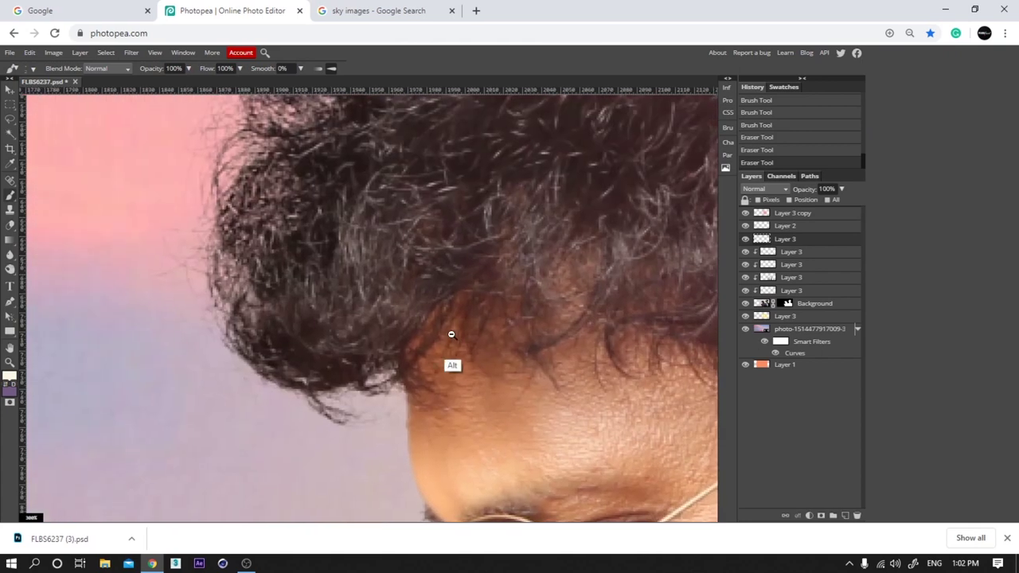
drag(451, 335, 464, 326)
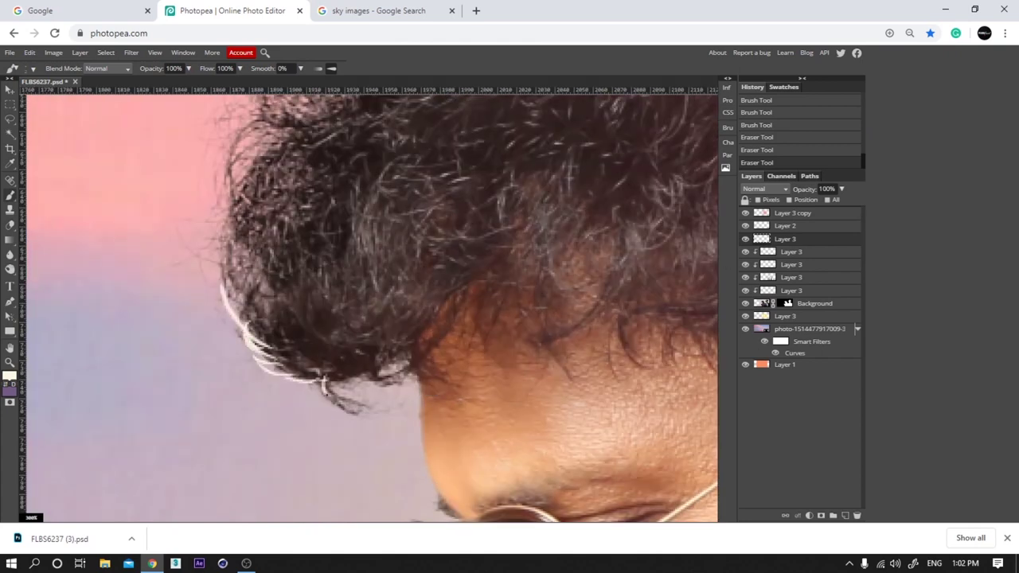
alt+click(295, 306)
ctrl+click(237, 303)
scroll(342, 331, down, 5)
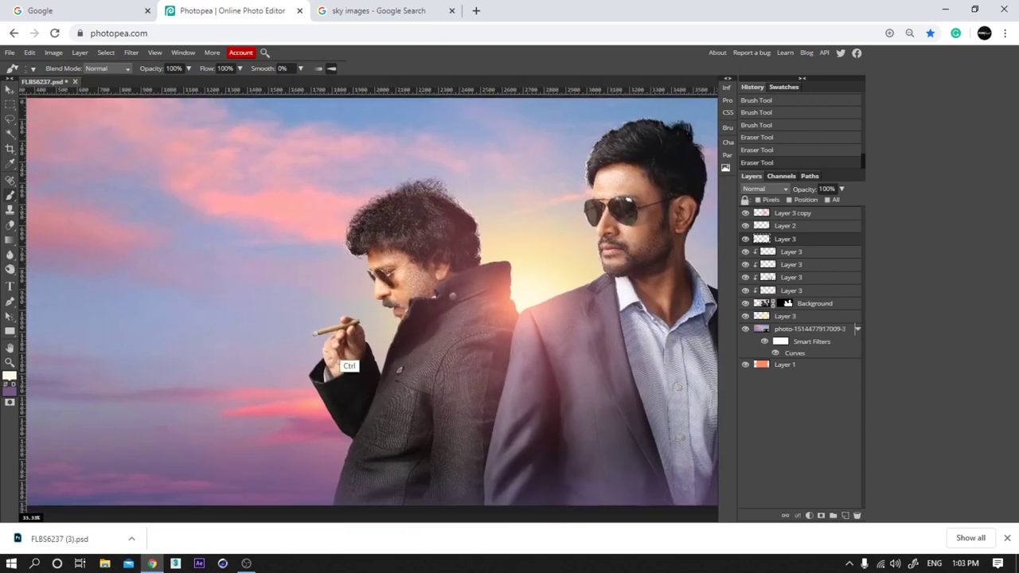
scroll(370, 350, up, 5)
key(ctrl+alt+z)
key(ctrl+alt+z)
key(ctrl+alt+z)
key(ctrl+alt+z)
Paint a white highlight along the finger edge, then undo it
drag(308, 270, 353, 328)
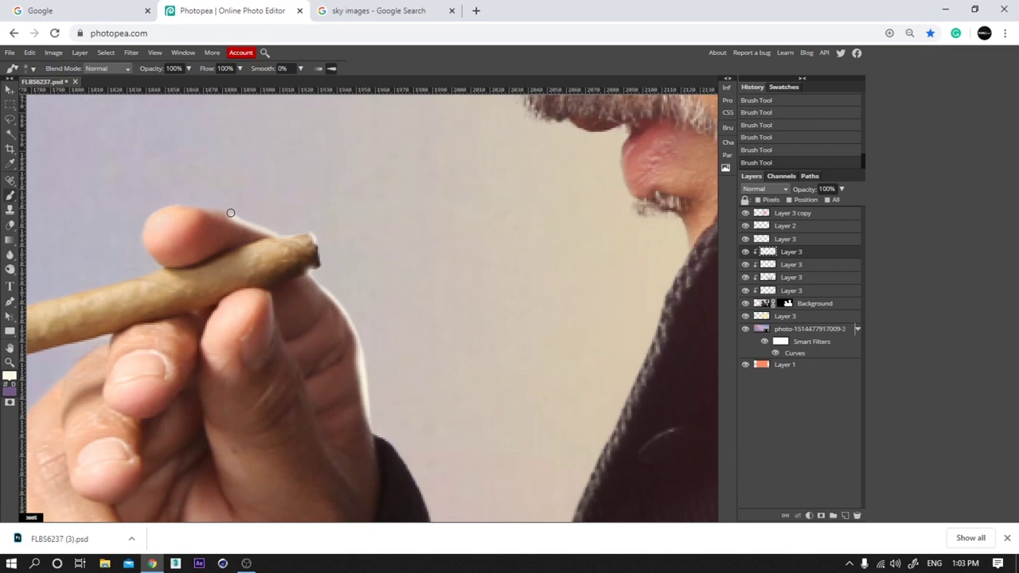
scroll(384, 324, down, 4)
scroll(390, 323, up, 4)
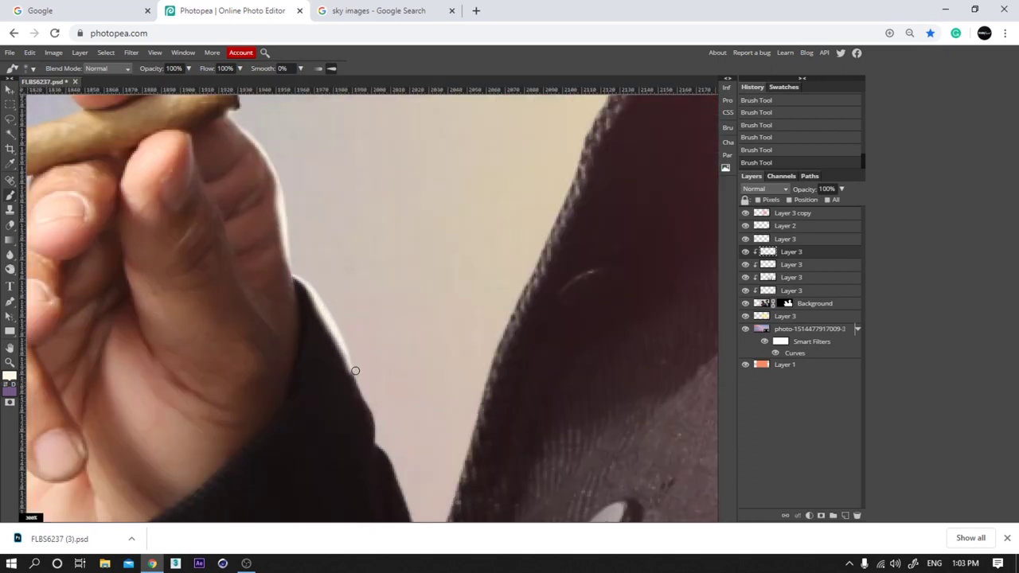
scroll(405, 478, down, 6)
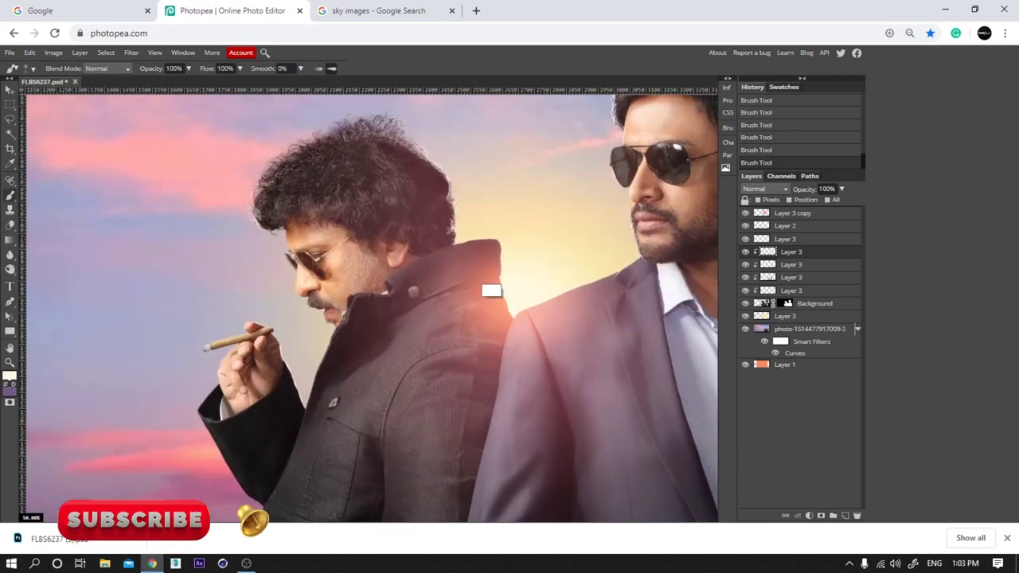
scroll(492, 290, up, 3)
scroll(477, 239, up, 2)
key(ctrl+z)
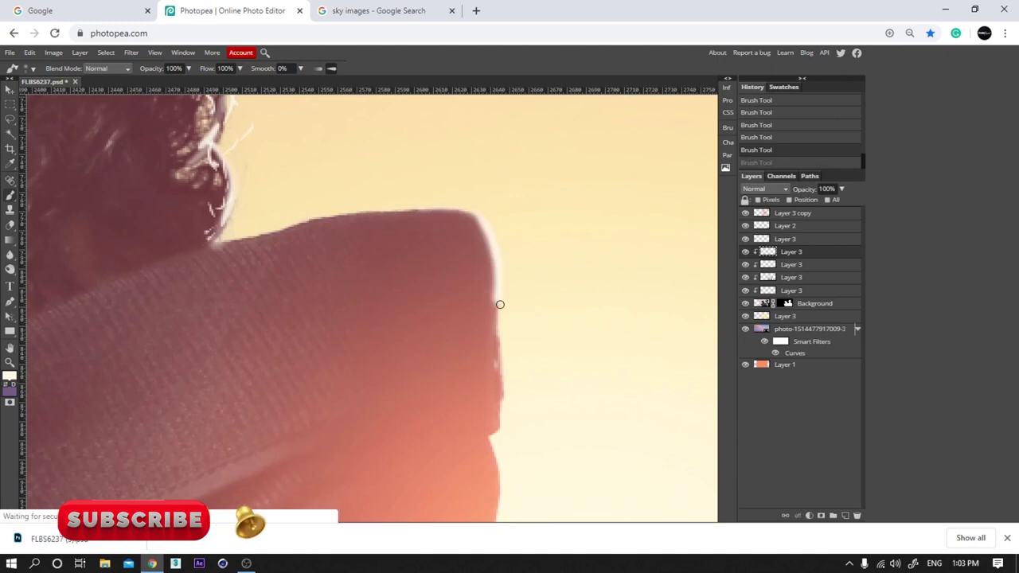
Lighten the jacket's shoulder and lower edge, then fit the whole poster on screen
drag(500, 304, 502, 459)
drag(500, 379, 446, 269)
mouse_move(444, 330)
mouse_down()
mouse_move(485, 383)
mouse_move(510, 446)
mouse_up()
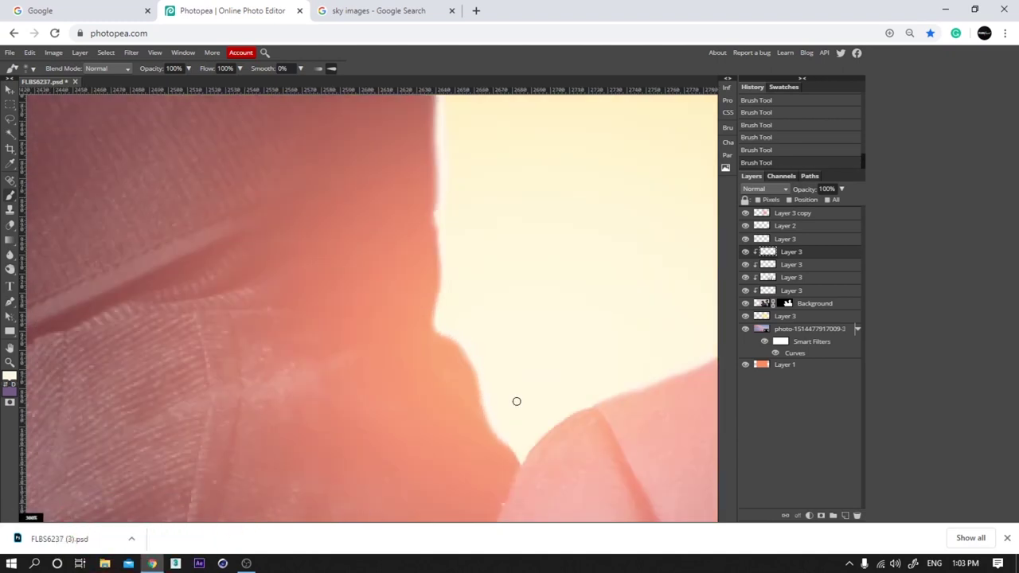
key(ctrl+0)
scroll(464, 279, up, 2)
scroll(453, 298, down, 4)
scroll(444, 291, up, 4)
scroll(444, 280, down, 1)
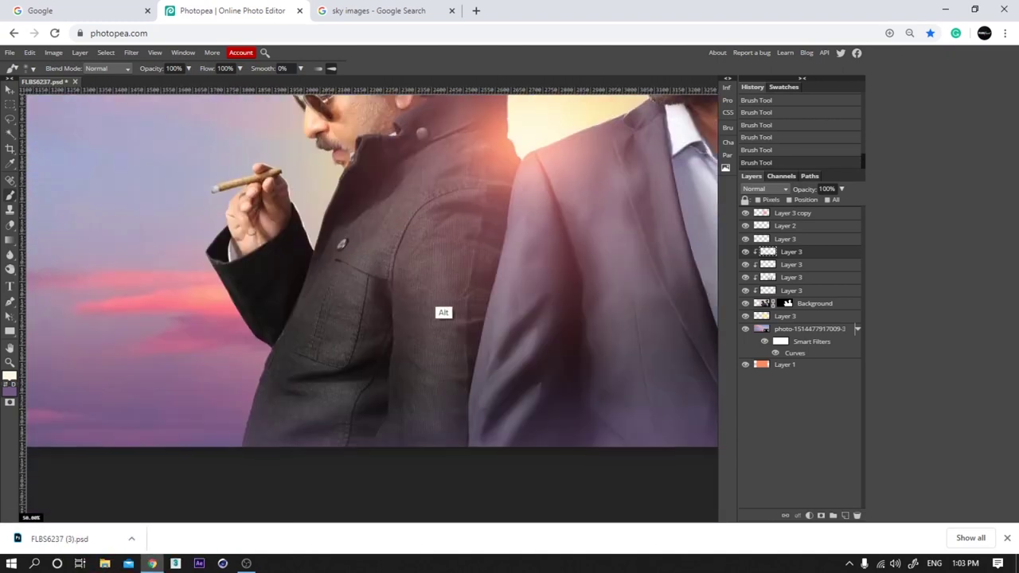
scroll(477, 294, down, 2)
key(v)
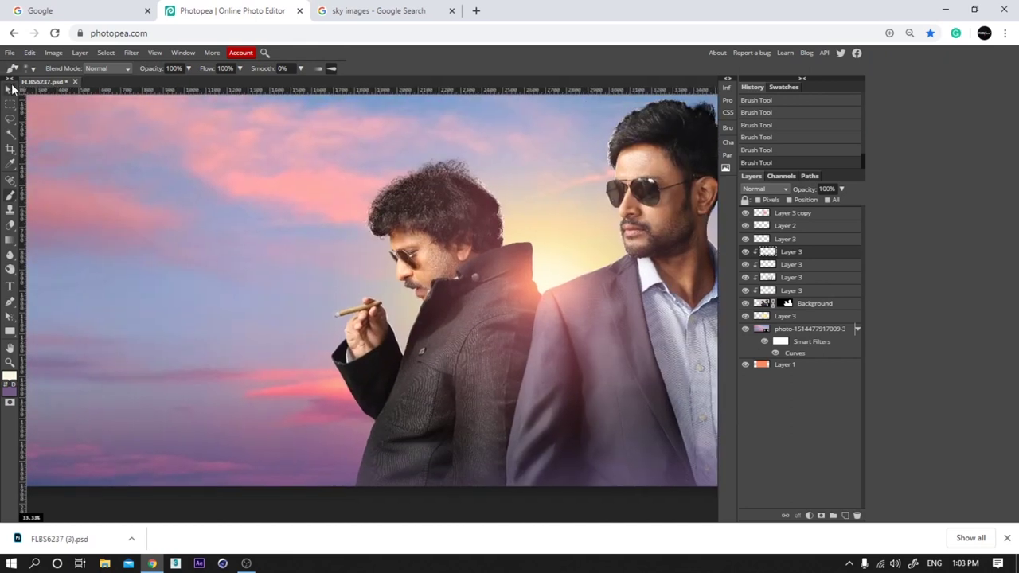
Search Google Images for 'smoke' and open a dark smoke photo in a new tab
key(ctrl+Tab)
triple_click(254, 85)
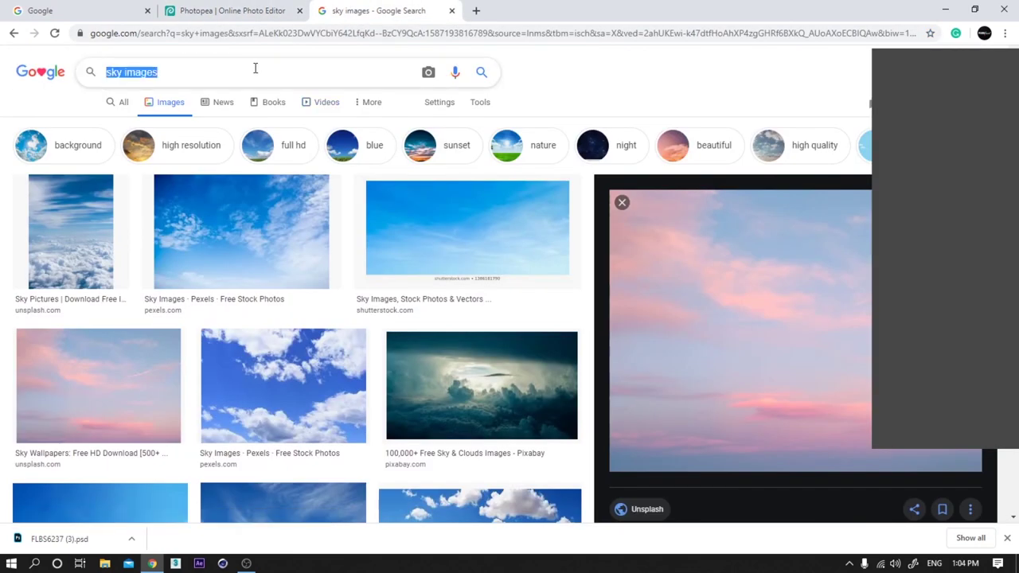
text(smoke)
key(Return)
click(403, 246)
right_click(771, 147)
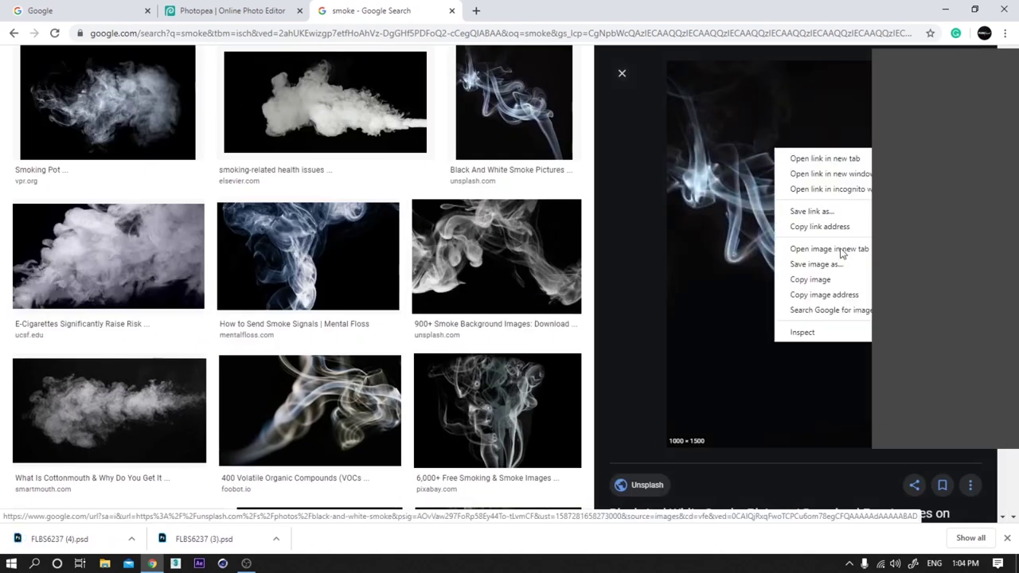
click(804, 247)
click(227, 11)
click(10, 53)
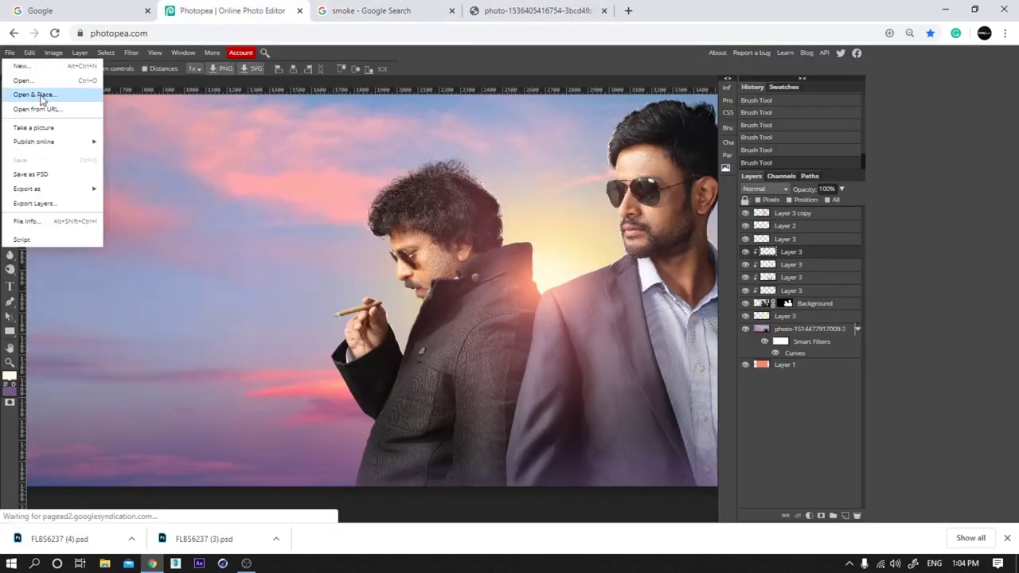
Open the smoke photo from its URL, copy it and paste it into the poster
click(43, 108)
click(161, 173)
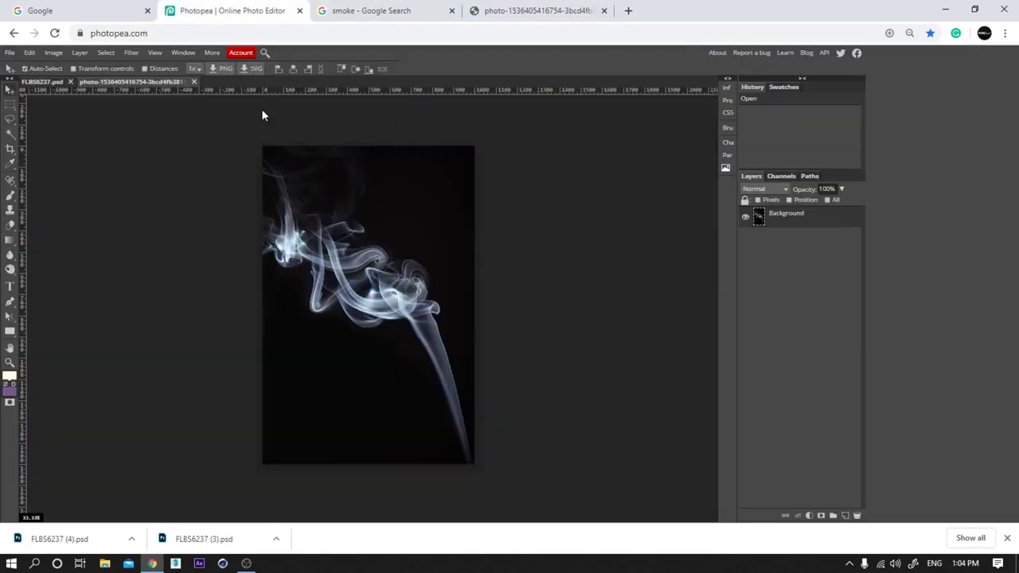
key(ctrl+a)
key(ctrl+c)
click(44, 81)
key(ctrl+v)
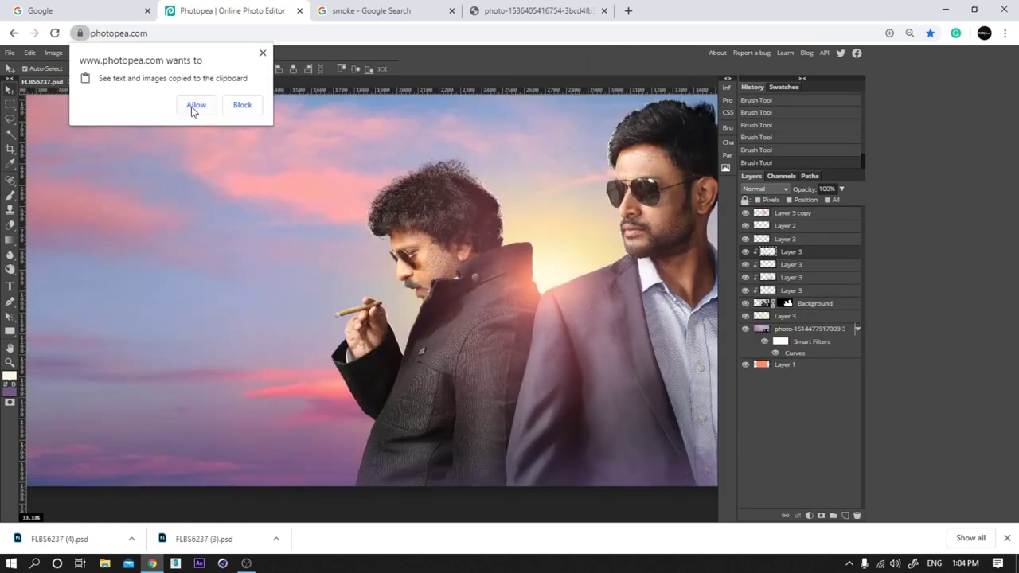
click(196, 105)
Set the smoke layer to Screen and shrink it onto the cigar tip
click(765, 189)
click(754, 293)
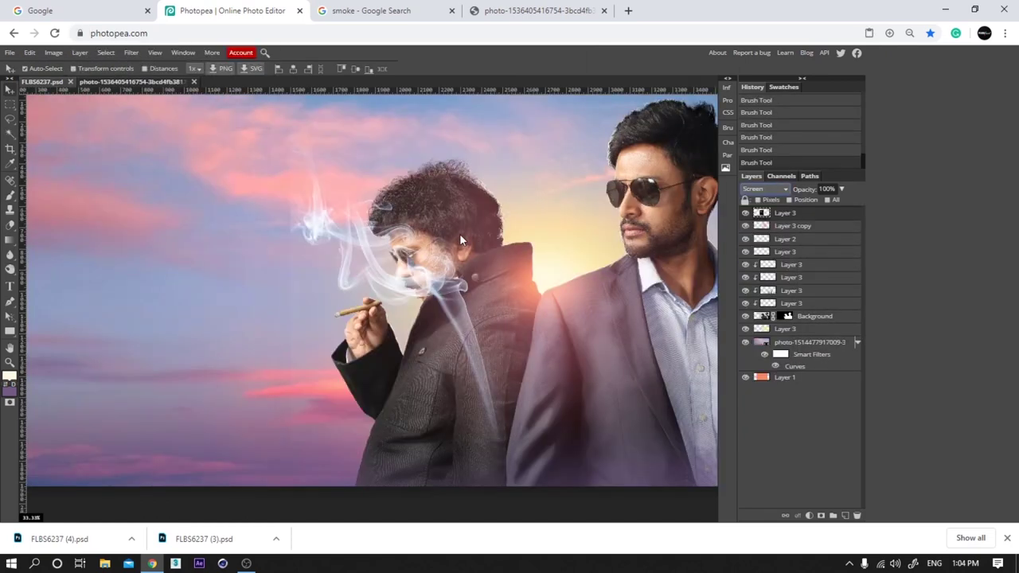
key(ctrl+t)
drag(501, 119, 358, 273)
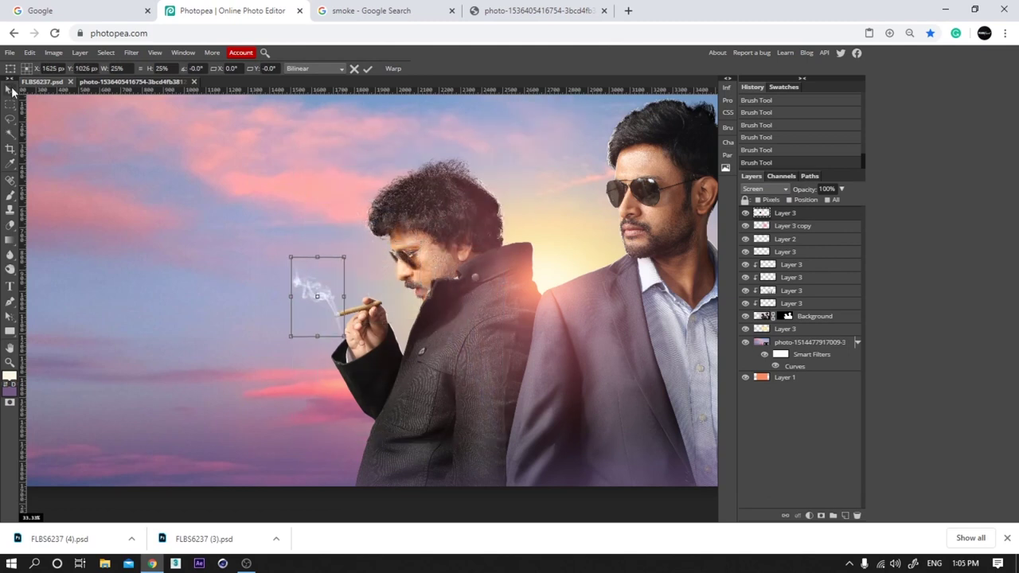
key(Return)
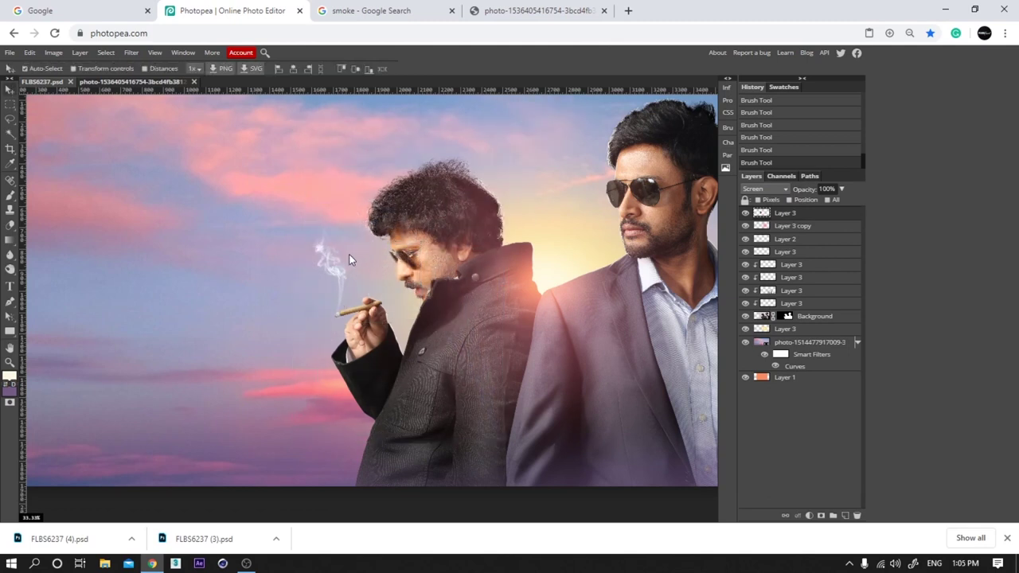
Soften the smoke's edges with the eraser and add a new empty layer
scroll(276, 339, up, 8)
click(10, 195)
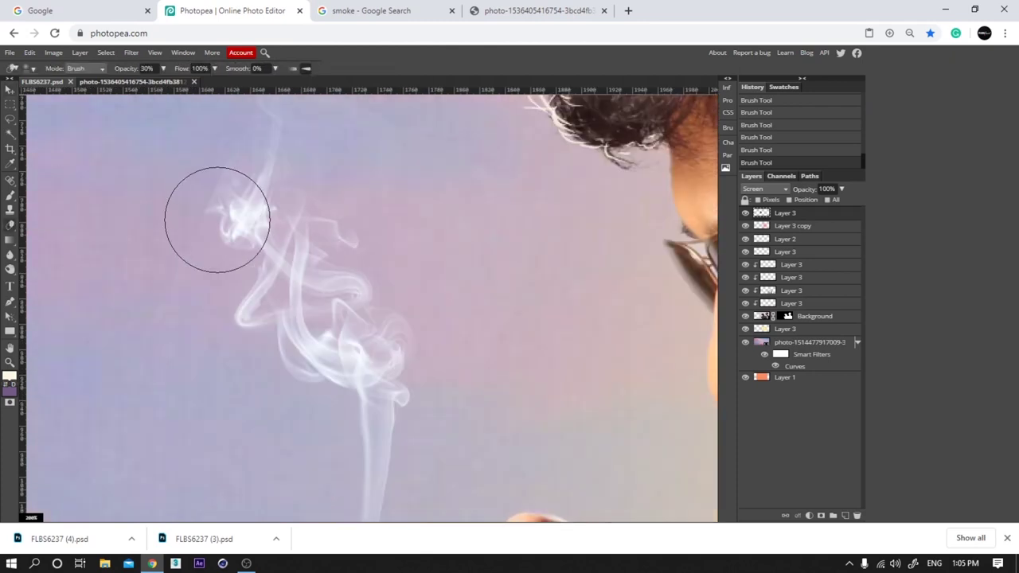
scroll(159, 330, down, 2)
scroll(342, 255, down, 3)
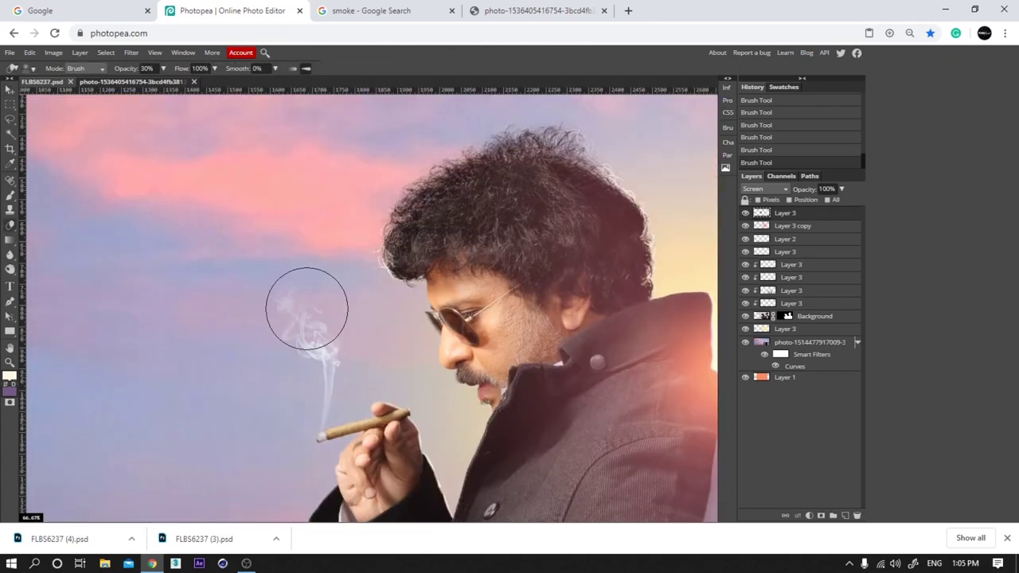
scroll(307, 308, down, 4)
click(9, 89)
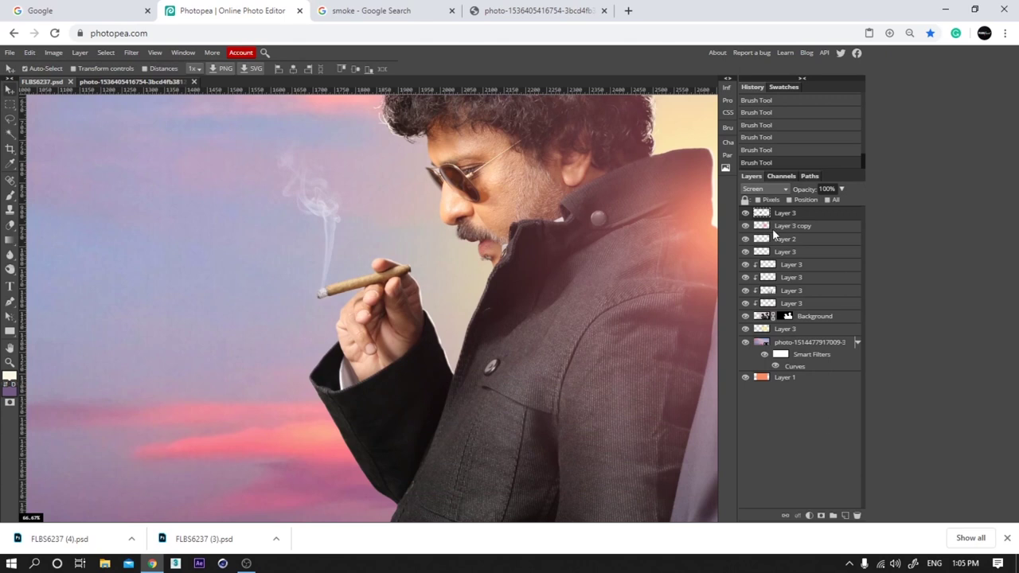
click(846, 516)
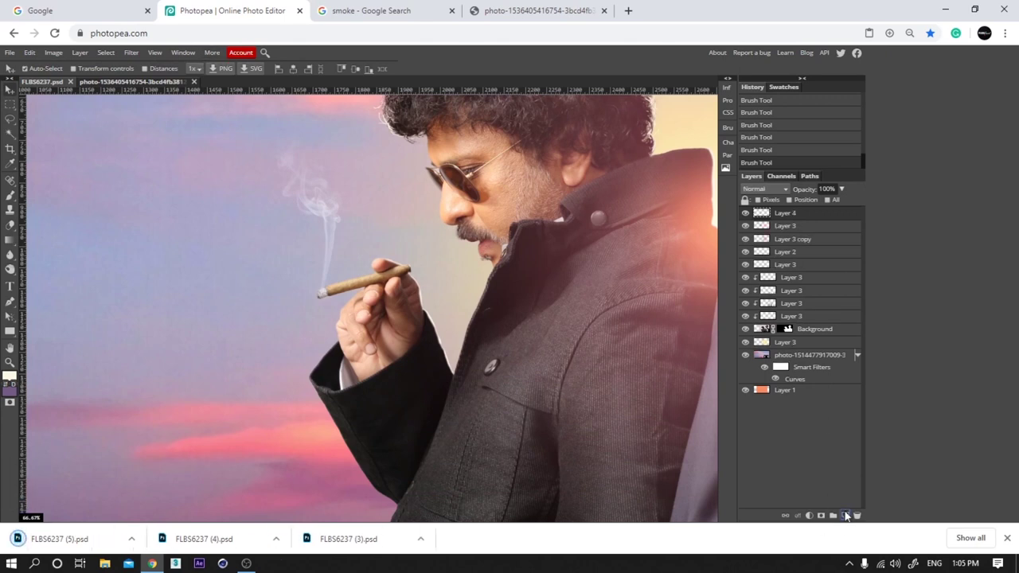
Paint an orange ember on the cigar tip on Layer 4 and blend it as Color Dodge
click(10, 196)
scroll(351, 282, up, 3)
click(9, 376)
drag(207, 145, 213, 256)
click(264, 252)
drag(235, 355, 236, 344)
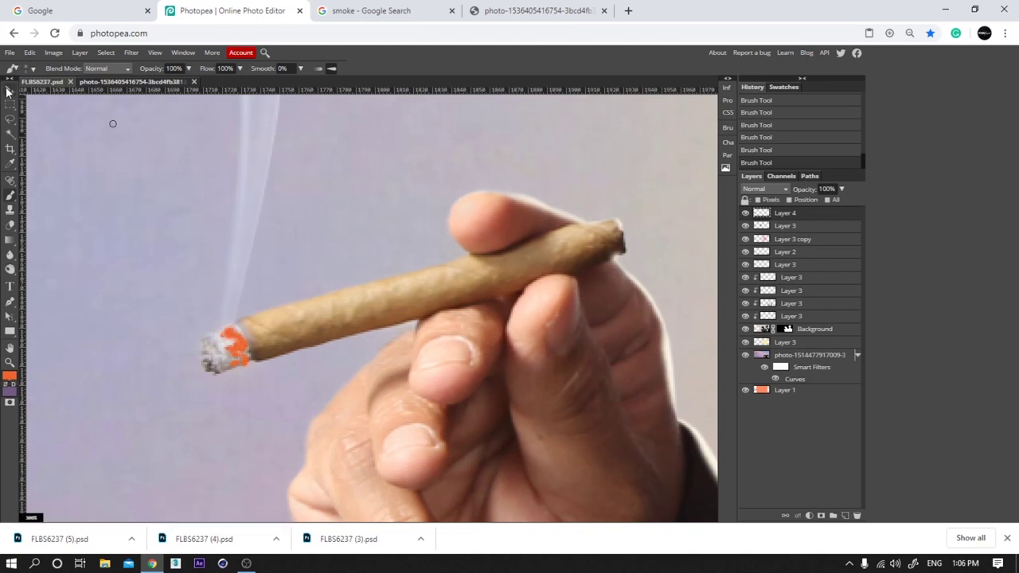
click(8, 92)
key(shift+plus)
key(shift+plus)
key(shift+plus)
key(shift+plus)
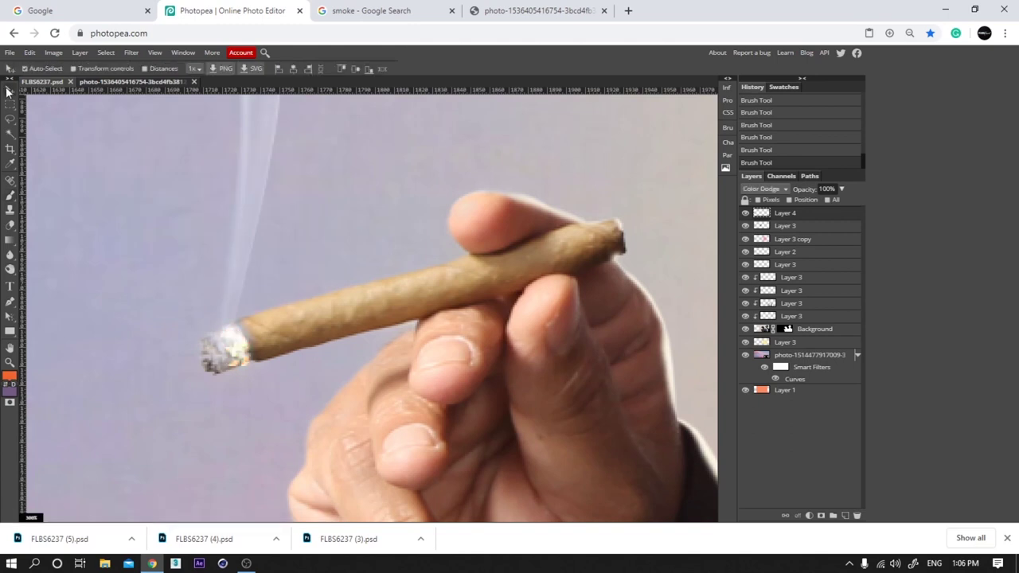
key(ctrl+0)
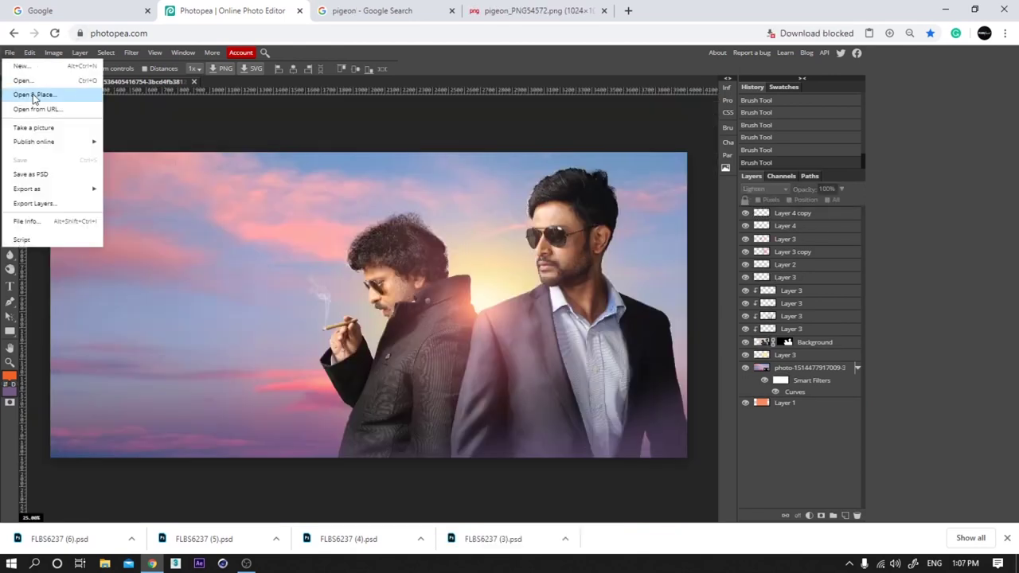
click(47, 106)
Open the pigeon PNG from its URL, close the smoke document, and paste the pigeon into the poster
key(ctrl+v)
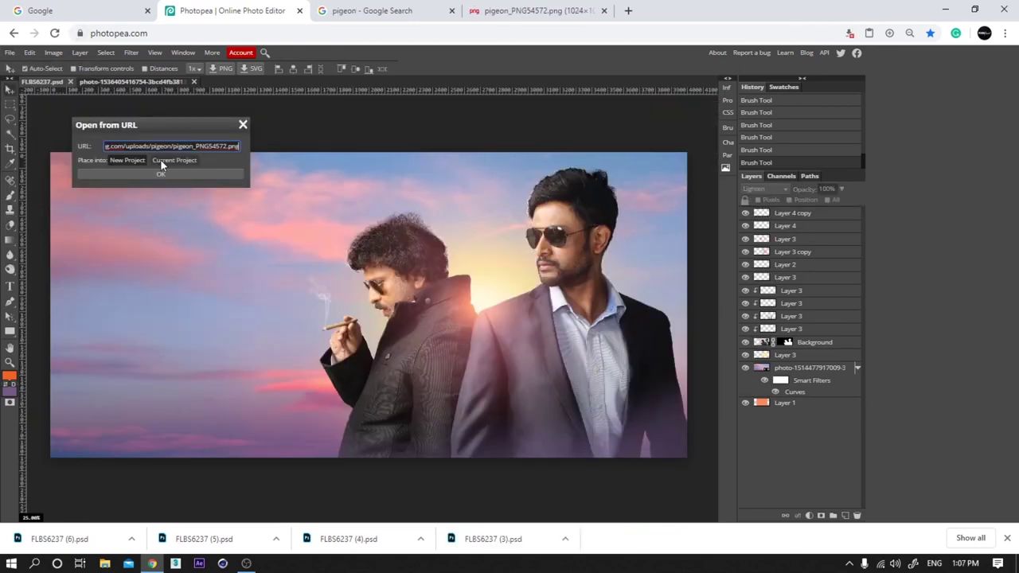
click(161, 173)
click(194, 81)
key(Return)
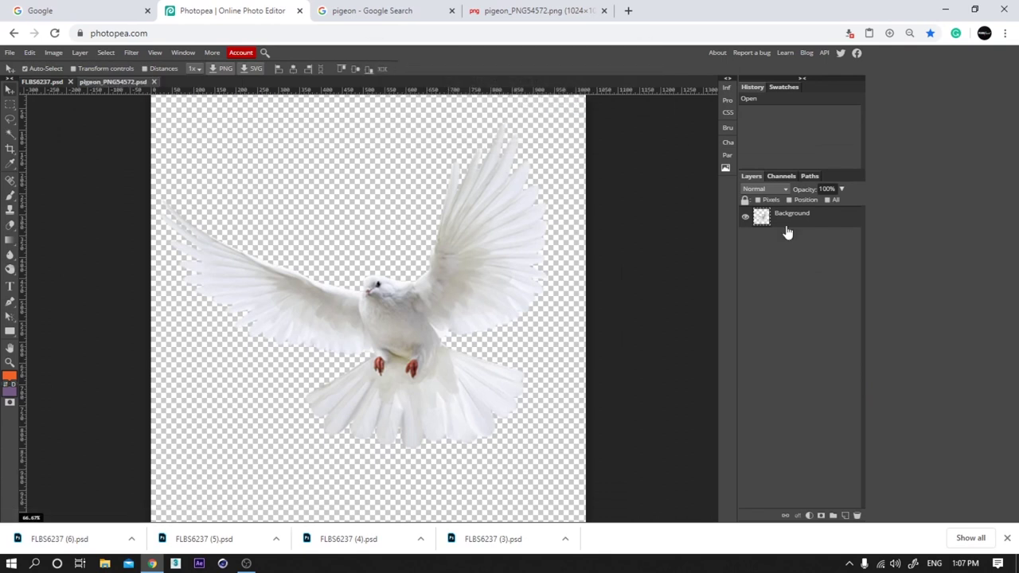
click(787, 230)
click(44, 82)
key(ctrl+v)
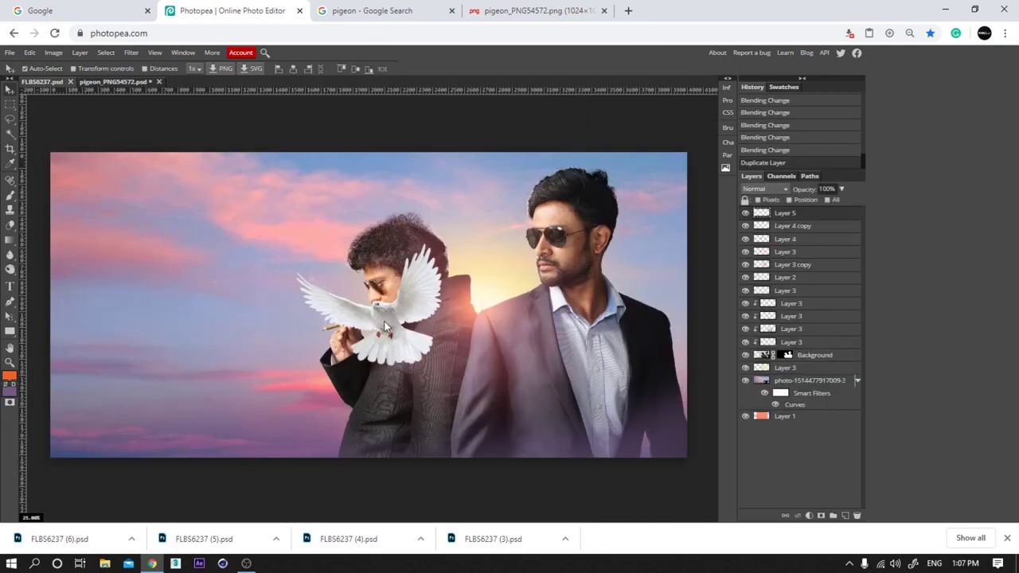
Position the pigeon on the poster and start lassoing around its left wing
key(ctrl+alt+t)
drag(443, 245, 436, 250)
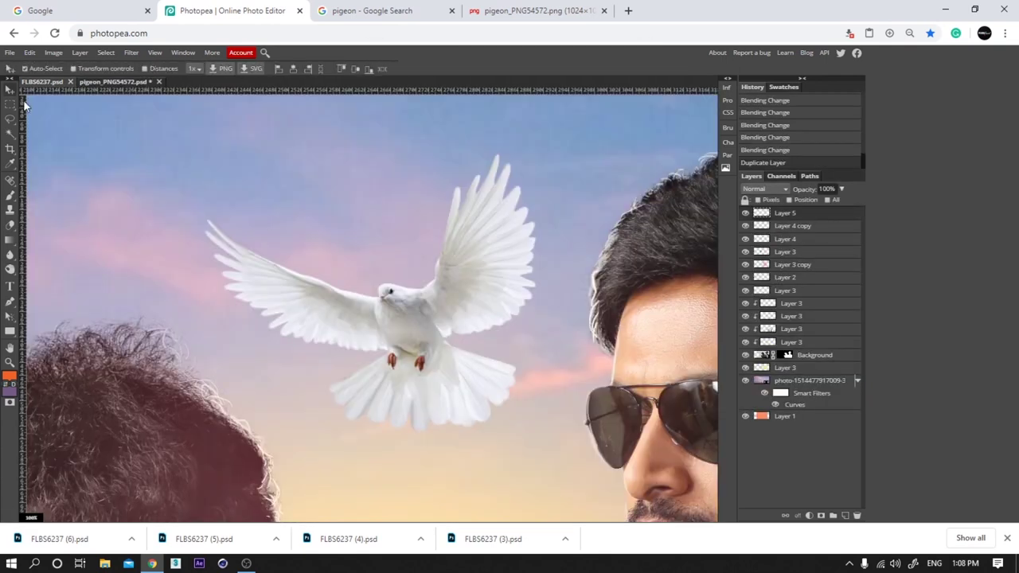
click(9, 120)
drag(254, 211, 274, 285)
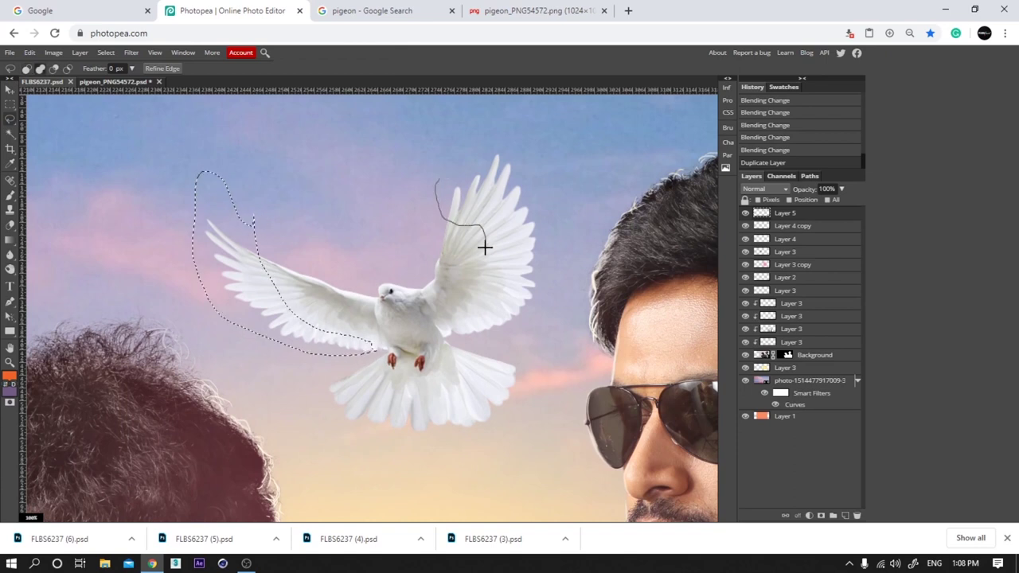
Add the pigeon's right wing to the selection and feather it by 30 px
drag(557, 217, 450, 163)
right_click(374, 202)
mouse_move(425, 307)
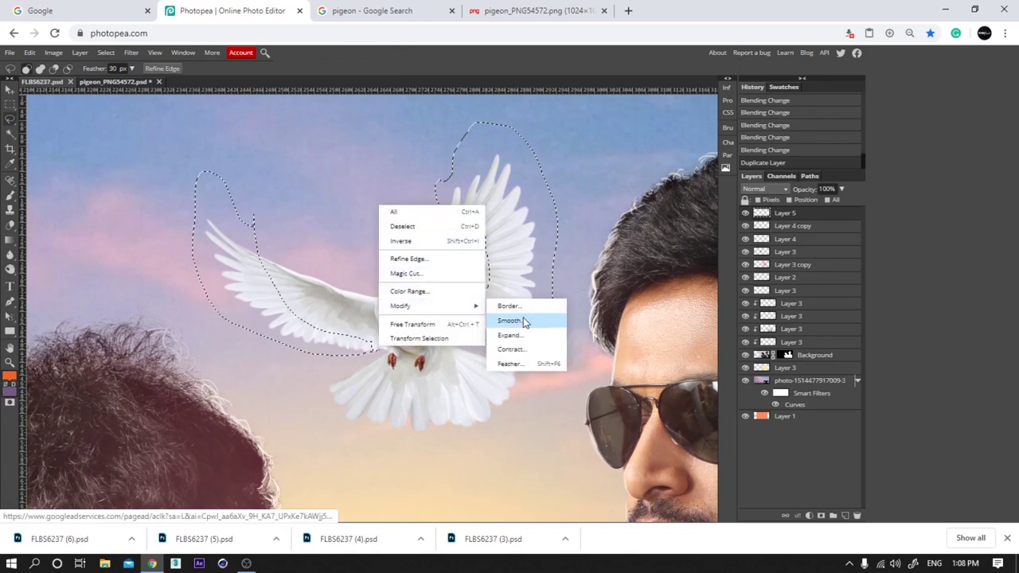
click(532, 366)
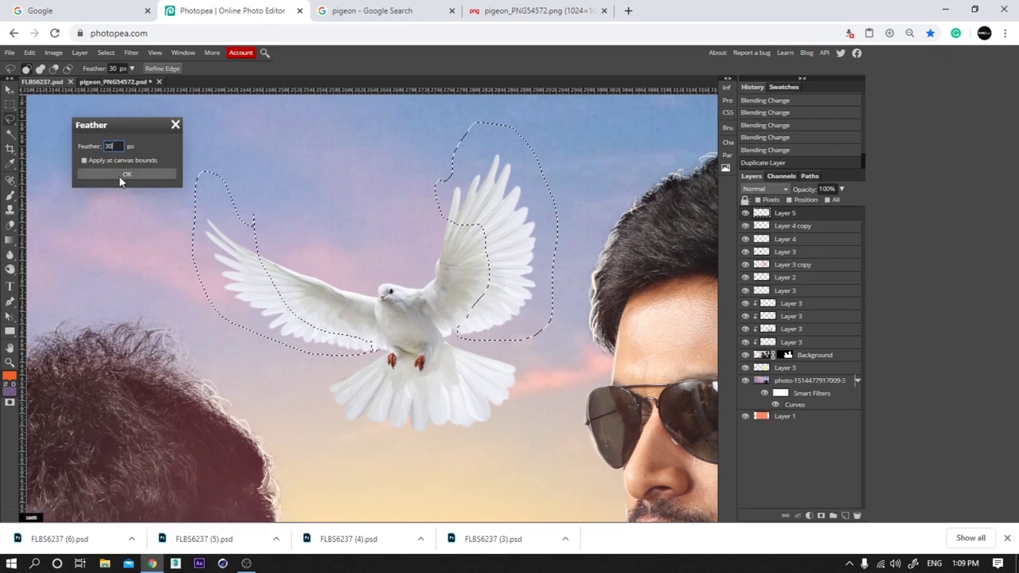
click(126, 173)
Apply a motion blur to the wings, then deselect
click(131, 53)
mouse_move(147, 146)
click(239, 228)
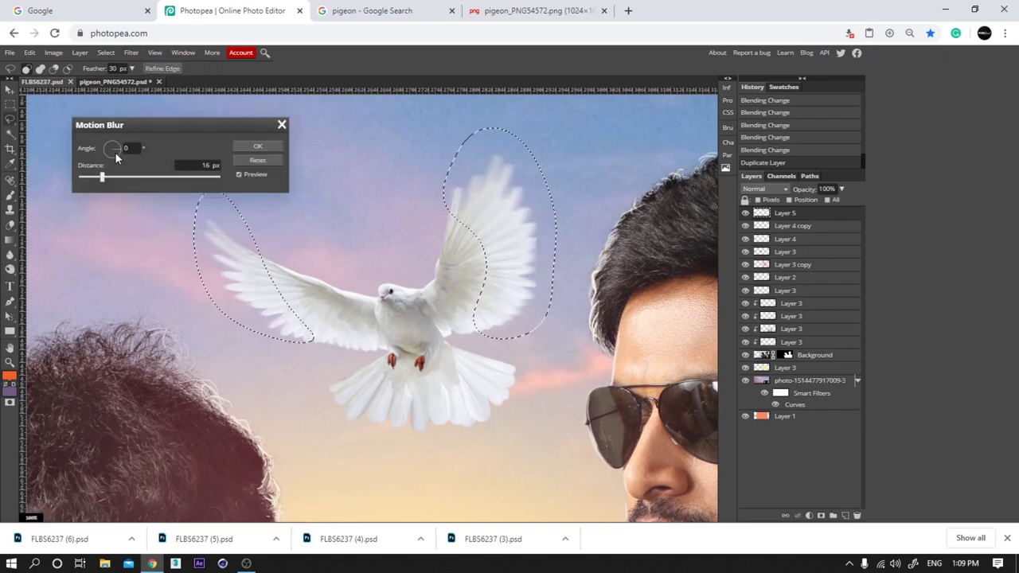
click(255, 147)
key(ctrl+d)
scroll(431, 285, down, 5)
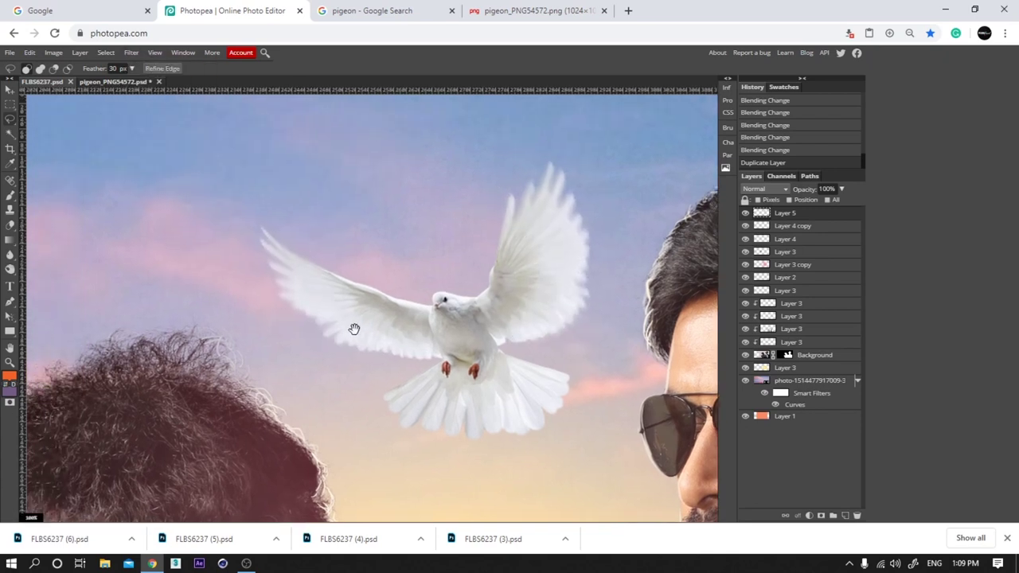
Move Layer 5 below the Background layer and shift the dove slightly down and right
key(v)
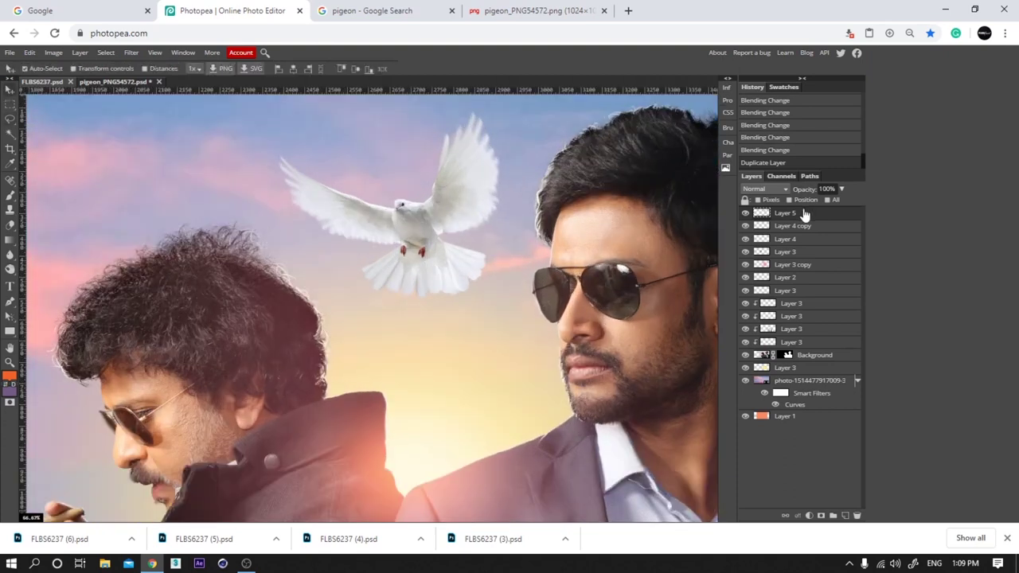
drag(775, 215, 762, 385)
key(ctrl+alt+t)
drag(441, 223, 465, 269)
key(Return)
Add a layer mask to Layer 5 and pick the Brush with black foreground
click(821, 516)
click(10, 196)
click(10, 376)
drag(134, 255, 90, 263)
key(Return)
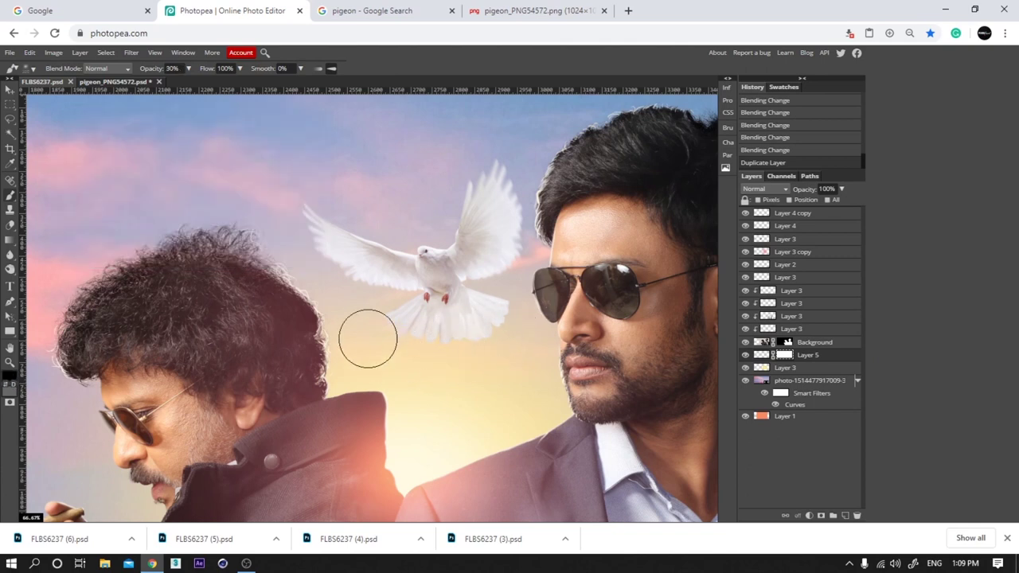
key(v)
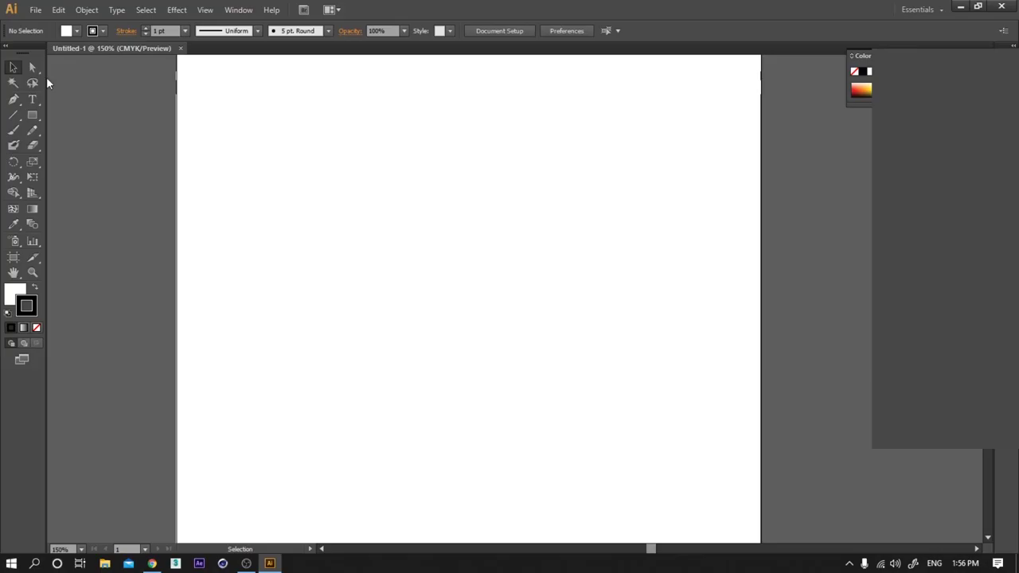
Draw a rounded rectangle with an 18 pt stroke and size it to letter height
drag(33, 115, 82, 126)
click(82, 130)
drag(302, 134, 360, 258)
click(12, 68)
click(184, 31)
click(197, 268)
scroll(360, 257, up, 2)
drag(361, 260, 319, 295)
scroll(297, 156, up, 1)
drag(297, 155, 294, 257)
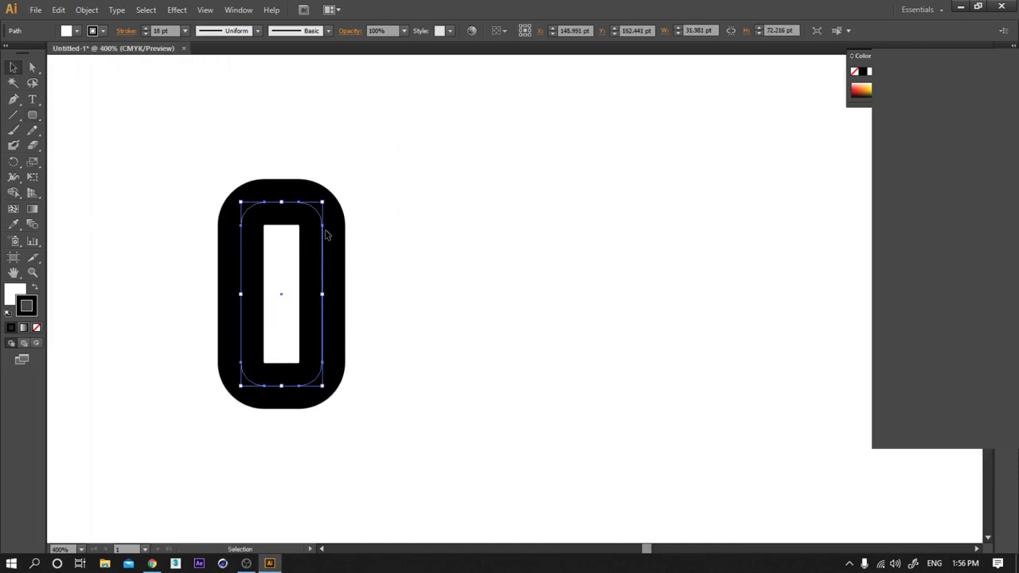
Duplicate the rounded rectangle below the original and widen the copy to the right
drag(291, 462, 291, 460)
key(v)
drag(291, 204, 331, 456)
click(33, 68)
drag(370, 164, 293, 422)
drag(299, 386, 348, 386)
Open the path's top edge with a new anchor and lower its upper-right anchors
click(13, 99)
click(297, 202)
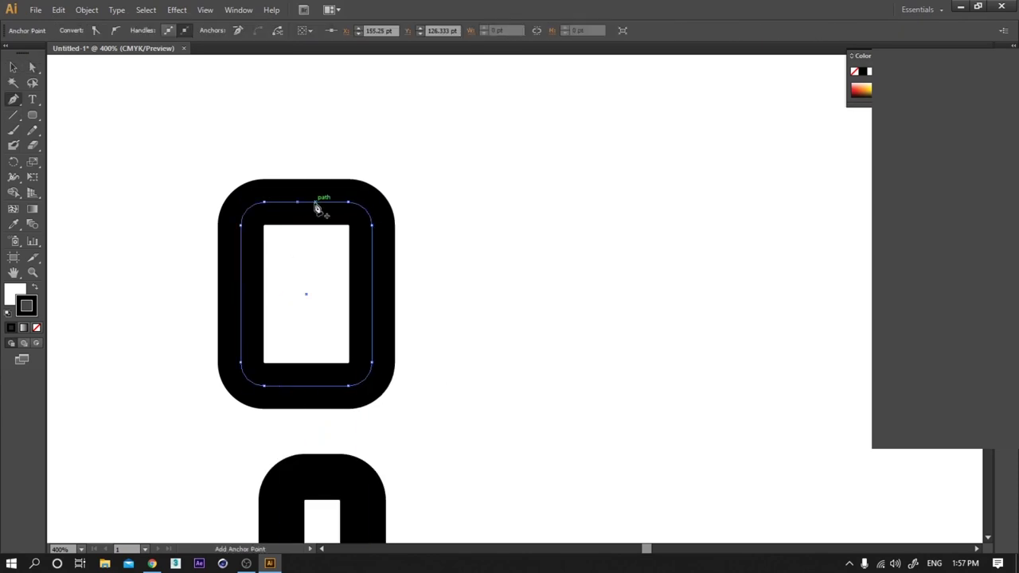
click(316, 203)
key(Delete)
key(a)
drag(326, 192, 388, 239)
drag(371, 226, 372, 300)
key(v)
Copy the opened path beside the original, move the n-shape right, and remove the fills
drag(276, 204, 321, 281)
drag(433, 407, 162, 490)
drag(283, 470, 622, 465)
drag(478, 263, 191, 335)
click(14, 292)
click(37, 328)
scroll(378, 266, up, 2)
drag(329, 233, 347, 231)
scroll(351, 255, up, 1)
click(348, 242)
Isolate the copied path and shift its left anchors to the right
scroll(351, 231, up, 2)
scroll(351, 252, down, 6)
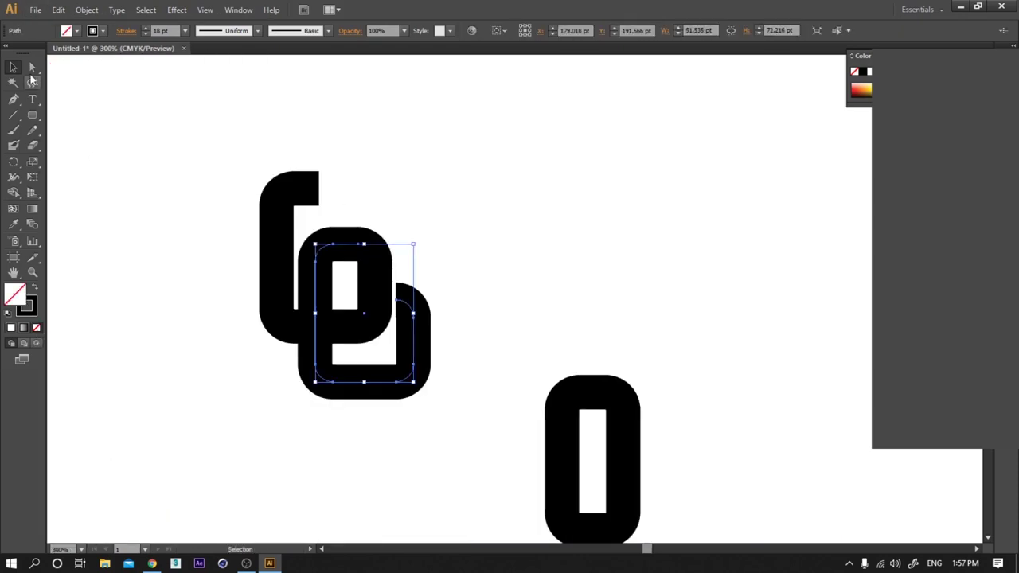
double_click(338, 246)
scroll(331, 291, up, 2)
click(33, 67)
drag(275, 152, 370, 472)
key(Left)
key(Left)
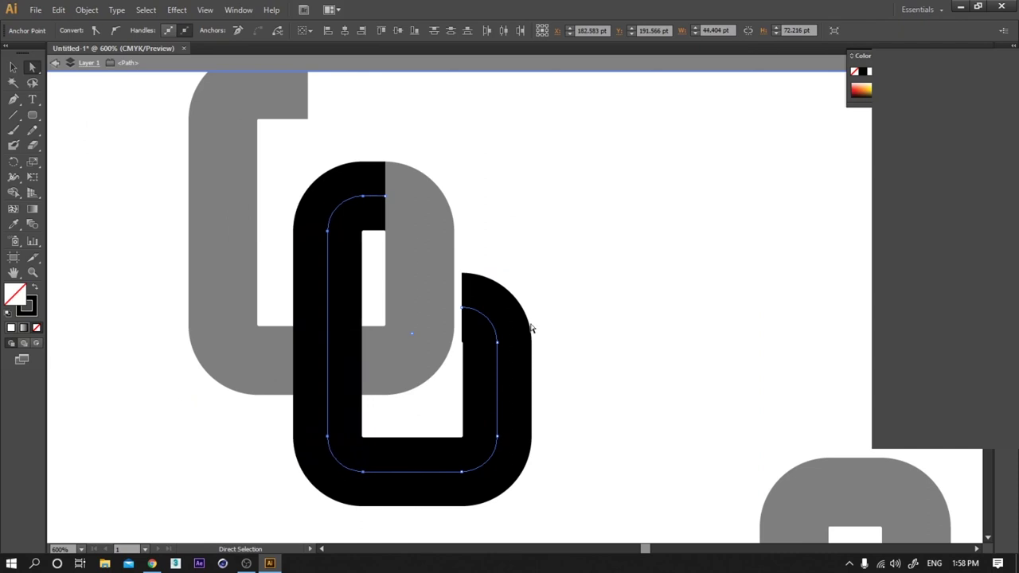
Delete the right, bottom and lower-left segments to form the hooked stroke
drag(532, 328, 414, 510)
key(Delete)
click(336, 491)
key(Delete)
click(330, 368)
key(Delete)
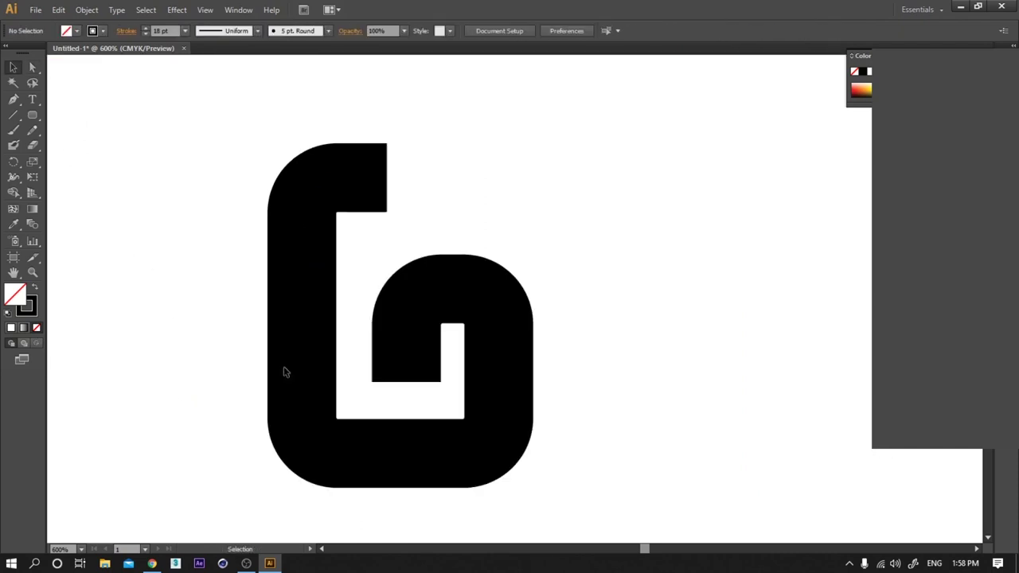
Pen-draw a horizontal stroke, extend its end 4 pt, and join it to the vertical path
click(425, 365)
shift+click(204, 365)
click(13, 67)
click(33, 68)
mouse_move(424, 364)
mouse_down()
mouse_move(441, 365)
mouse_move(406, 365)
mouse_up()
drag(426, 351, 387, 382)
right_click(405, 386)
click(451, 293)
scroll(435, 231, down, 2)
click(322, 299)
click(430, 322)
scroll(430, 323, up, 2)
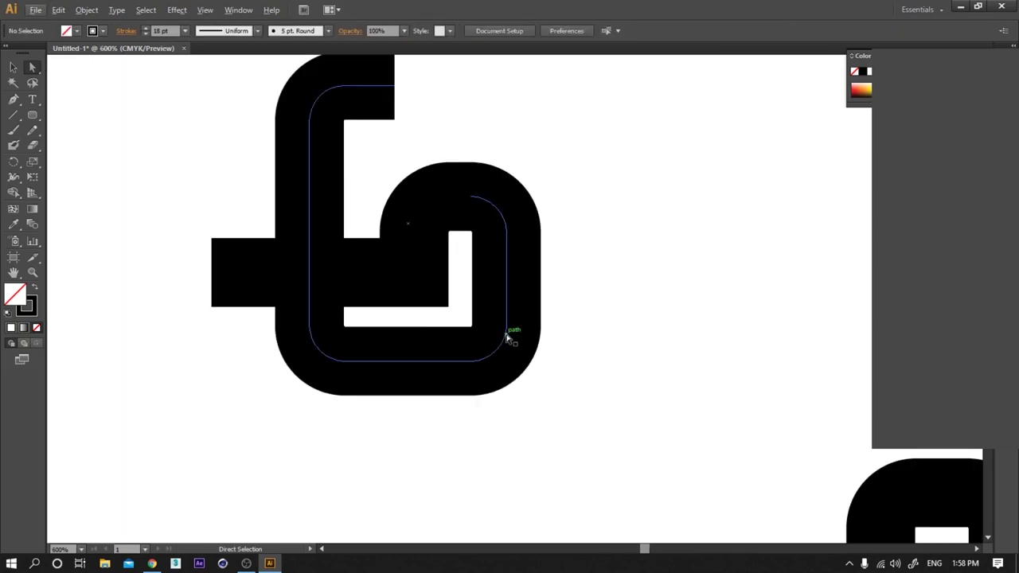
Place two duplicate copies of the 0 shape beside the letters
drag(507, 339, 291, 408)
scroll(268, 191, down, 2)
key(v)
drag(495, 377, 348, 229)
drag(355, 230, 421, 181)
drag(422, 317, 381, 310)
Delete a stray anchor from the middle 0 and move the n's end up onto the 0
click(418, 390)
key(a)
click(380, 343)
click(364, 368)
key(Delete)
click(381, 208)
drag(352, 147, 479, 358)
Narrow the 0's right half, open it by deleting its top anchors, and remove its fill
key(Left)
key(Left)
key(Left)
key(Left)
key(Left)
key(Left)
key(Left)
key(Left)
key(Left)
drag(461, 145, 401, 372)
key(Left)
key(Left)
key(Left)
key(Left)
key(Left)
key(Left)
key(Left)
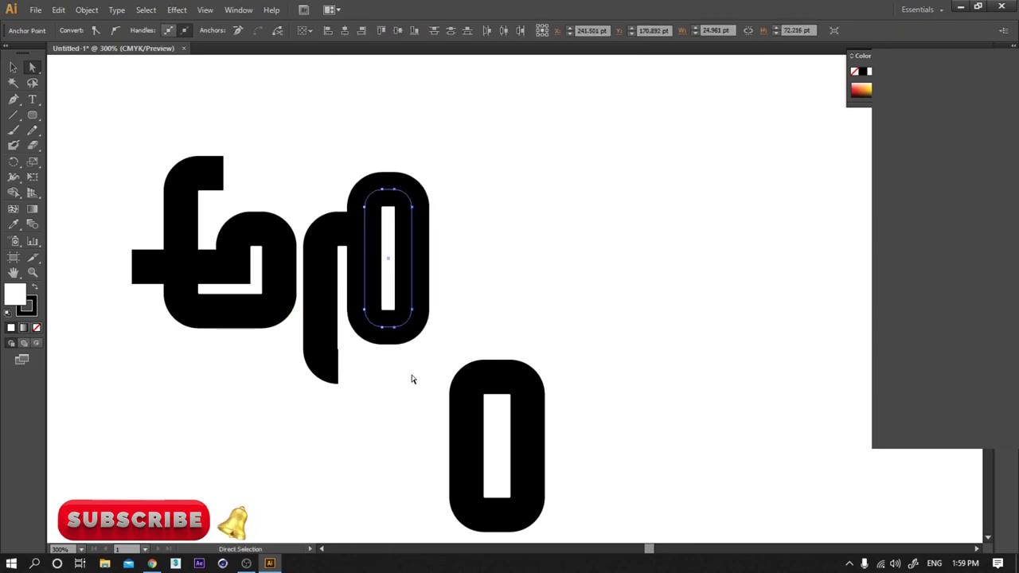
key(Left)
click(365, 207)
key(Delete)
click(37, 328)
click(383, 189)
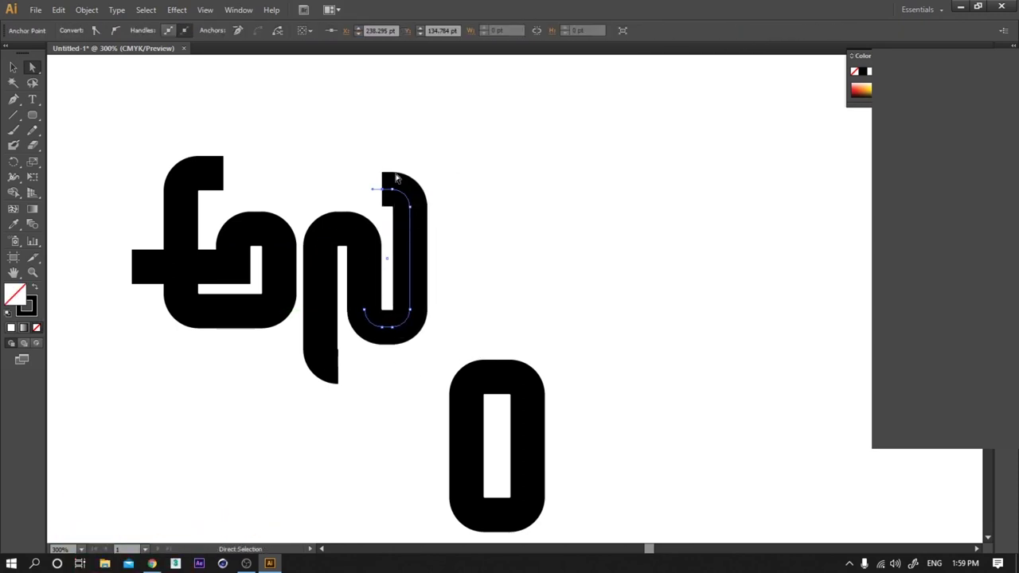
shift+click(392, 188)
key(Delete)
click(454, 215)
Duplicate the hook path upward, mirror the copy, and make its rounded top a sharp corner
key(v)
drag(410, 225, 426, 161)
right_click(401, 154)
mouse_move(465, 329)
click(557, 363)
click(512, 355)
key(a)
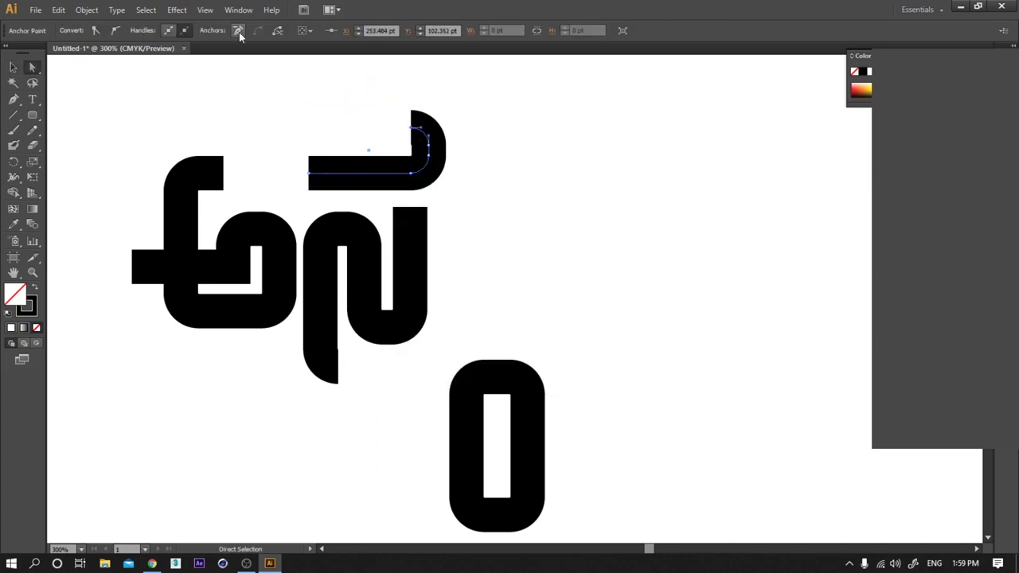
click(238, 31)
Raise the U-bend about 21 px and place a copy of the U shape
drag(226, 165, 308, 171)
key(ctrl+z)
click(515, 215)
drag(515, 214, 480, 228)
drag(324, 371, 403, 304)
drag(350, 341, 350, 324)
click(412, 296)
key(v)
drag(434, 280, 439, 279)
Raise the U copy's top, pull its left end out, and shift the top-bar hook anchors left
click(33, 68)
drag(438, 222, 437, 171)
drag(391, 309, 373, 308)
click(404, 274)
drag(406, 209, 401, 244)
drag(404, 245, 351, 170)
Align the top bar's anchor at 198 pt above the arch
drag(387, 205, 369, 207)
click(343, 251)
drag(258, 258, 330, 329)
click(269, 230)
drag(268, 230, 269, 230)
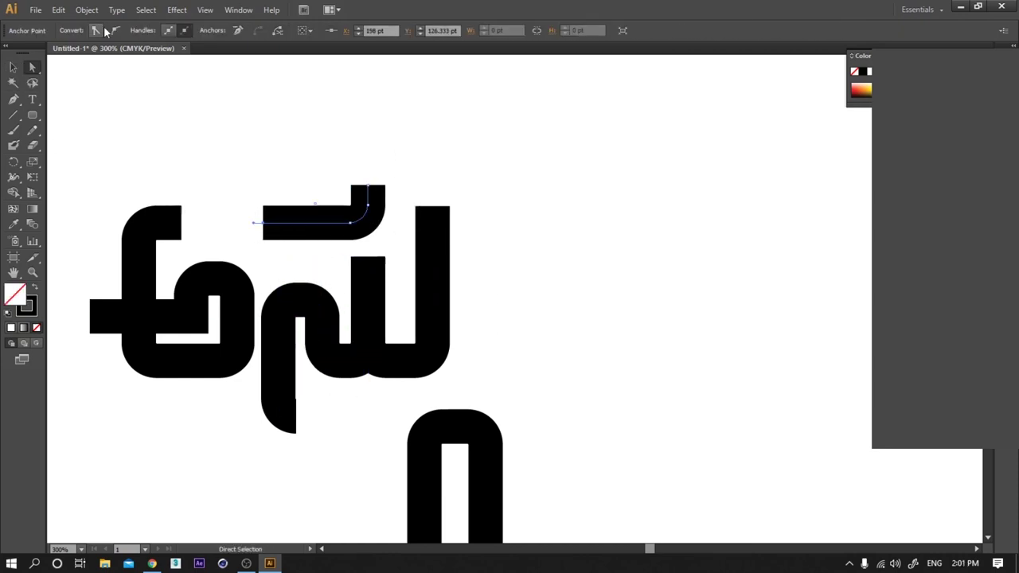
click(120, 58)
click(12, 67)
Move the rounded rectangle beside the lettering and copy the top bar onto it, aligned on the centreline
drag(463, 429, 430, 424)
drag(430, 425, 494, 220)
drag(458, 301, 456, 298)
drag(296, 218, 497, 215)
click(512, 266)
key(a)
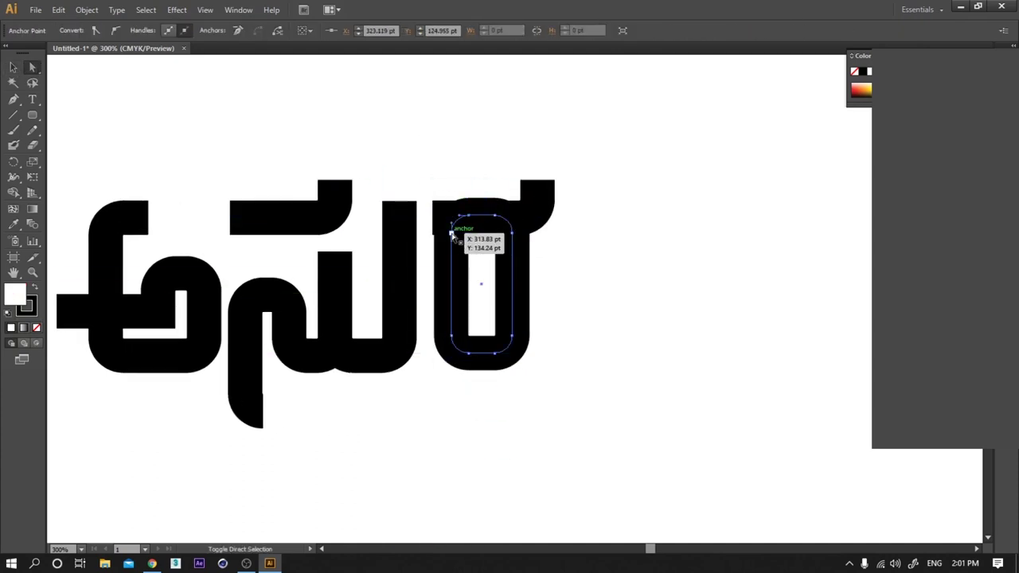
scroll(455, 231, up, 5)
drag(354, 146, 354, 160)
Trim the bar's right end and align its left end with the rectangle
scroll(365, 220, down, 4)
drag(422, 135, 397, 206)
click(315, 206)
scroll(315, 206, up, 6)
drag(318, 206, 334, 205)
scroll(322, 282, down, 7)
click(103, 152)
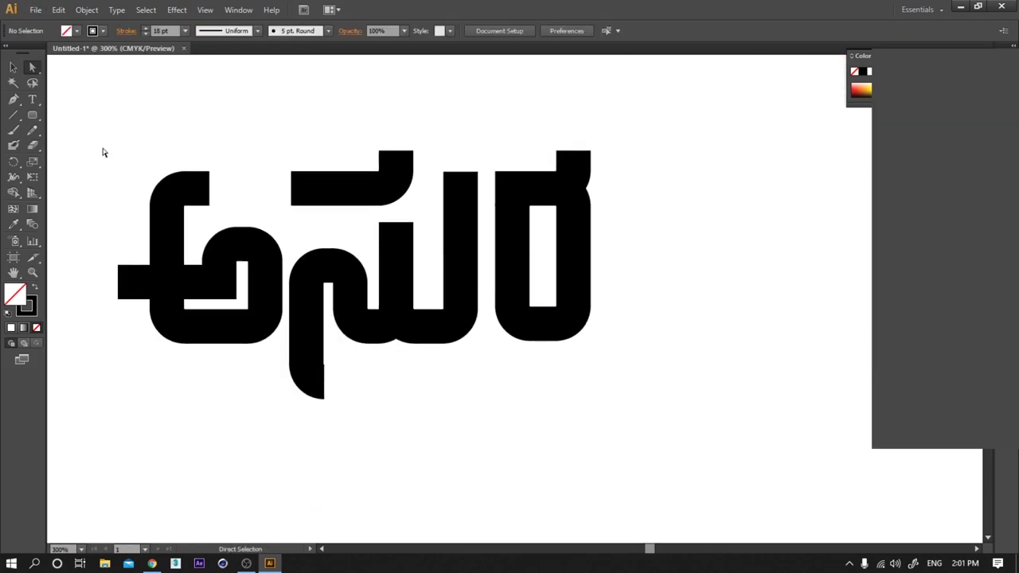
Drop the bottom-left anchor lower and make that corner sharp
scroll(191, 328, up, 3)
drag(227, 293, 255, 257)
drag(227, 325, 325, 239)
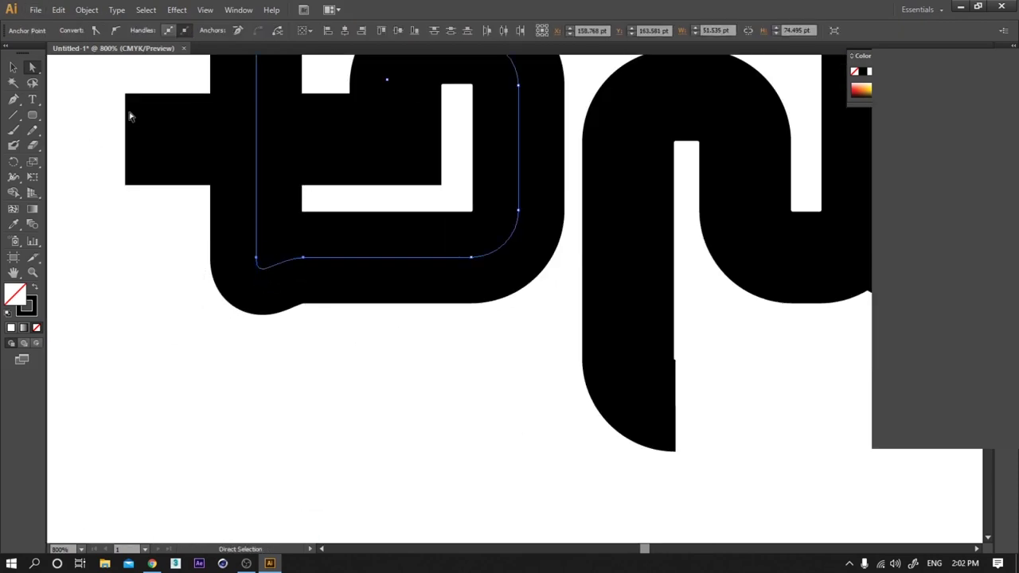
click(94, 31)
click(321, 386)
scroll(320, 386, down, 3)
Lower the last letter's bottom-right anchor and sharpen its corner
drag(417, 400, 269, 413)
drag(580, 374, 519, 319)
scroll(556, 367, up, 4)
drag(557, 216, 557, 285)
drag(641, 383, 469, 259)
click(96, 31)
click(238, 31)
Lower the middle letter's bottom-right anchor and turn the bulge into a sharp corner
scroll(771, 306, down, 5)
scroll(478, 307, up, 3)
click(454, 293)
scroll(452, 287, down, 2)
drag(716, 290, 500, 334)
scroll(518, 332, up, 2)
click(507, 297)
scroll(520, 331, up, 2)
drag(493, 263, 435, 322)
click(97, 31)
scroll(477, 334, down, 3)
scroll(474, 319, up, 3)
scroll(425, 335, down, 3)
click(258, 222)
Rebuild the top bar's right end, shift the last letter left, and align the bar end near x=513
drag(358, 140, 393, 192)
key(Delete)
drag(468, 131, 629, 413)
drag(558, 327, 536, 329)
click(510, 390)
scroll(392, 193, up, 6)
click(378, 197)
drag(401, 199, 409, 198)
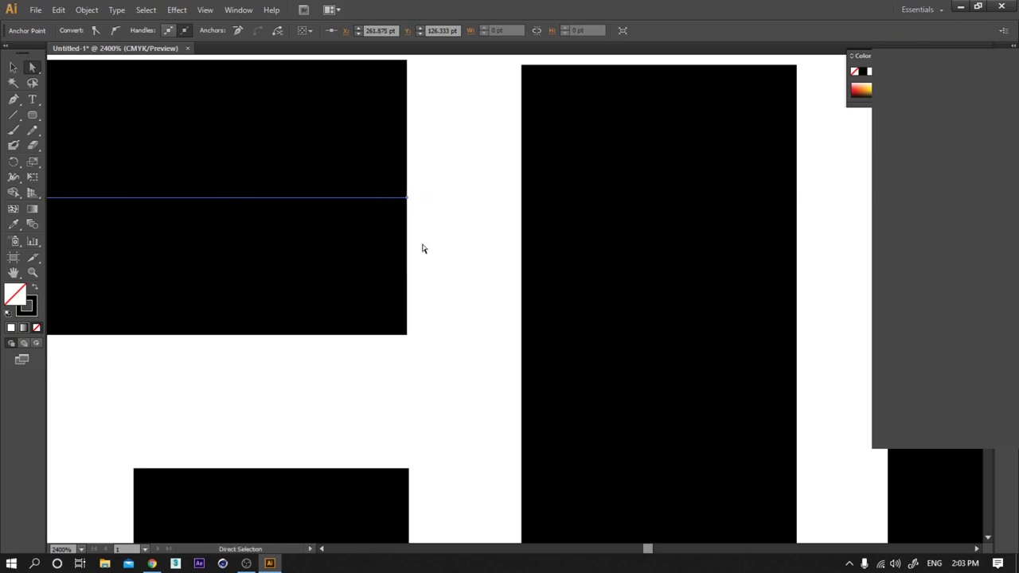
click(420, 261)
scroll(418, 270, down, 5)
Duplicate the bar upward and shrink it into a dot above the letters
click(11, 68)
drag(358, 259, 302, 198)
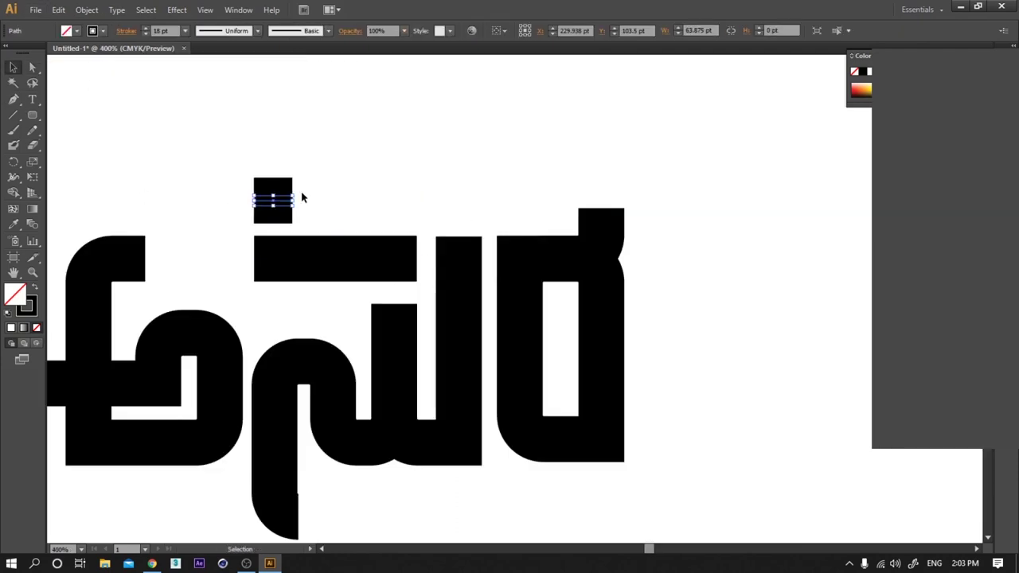
drag(311, 326, 312, 327)
scroll(308, 331, up, 3)
drag(318, 300, 360, 296)
drag(359, 215, 360, 255)
Raise the top of the neighbouring letter's tall bar
click(567, 290)
click(32, 67)
drag(567, 247, 568, 225)
scroll(488, 402, down, 3)
click(487, 402)
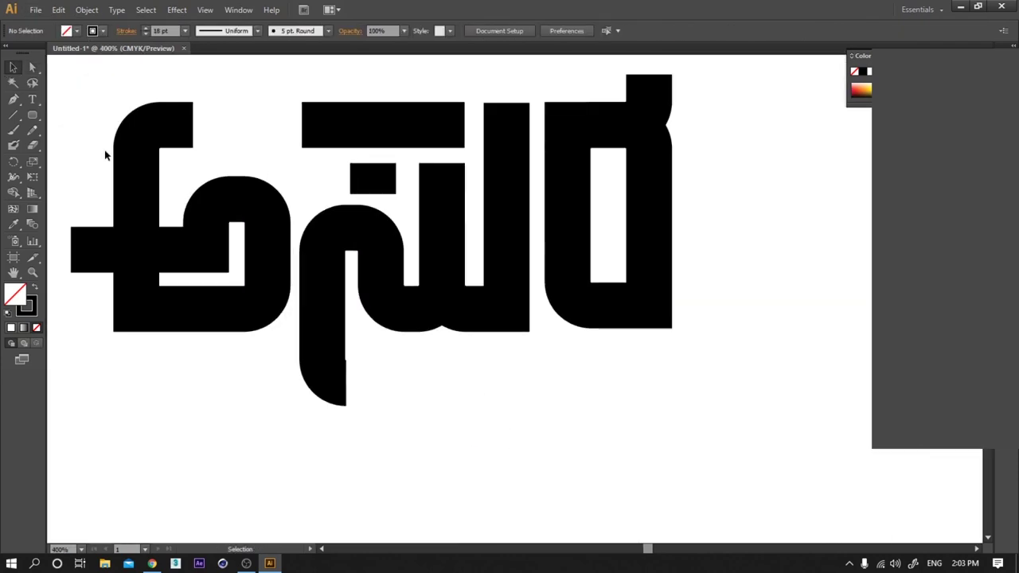
scroll(525, 426, down, 4)
scroll(513, 430, up, 6)
Adjust the end anchor of the letter's tail
click(318, 301)
click(33, 67)
scroll(327, 298, up, 2)
drag(319, 306, 313, 301)
click(13, 68)
scroll(486, 368, down, 8)
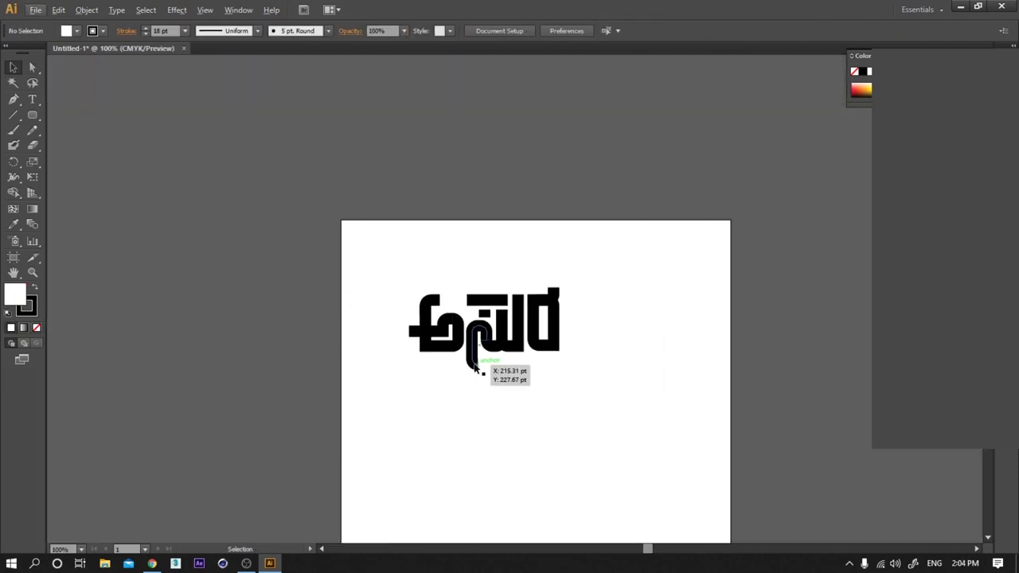
scroll(535, 383, up, 2)
Duplicate the whole lettering, convert the copy's strokes into filled shapes, and switch to Photopea
key(ctrl+a)
alt+drag(398, 286, 398, 414)
key(ctrl+shift+F9)
drag(628, 194, 175, 420)
click(63, 309)
click(586, 419)
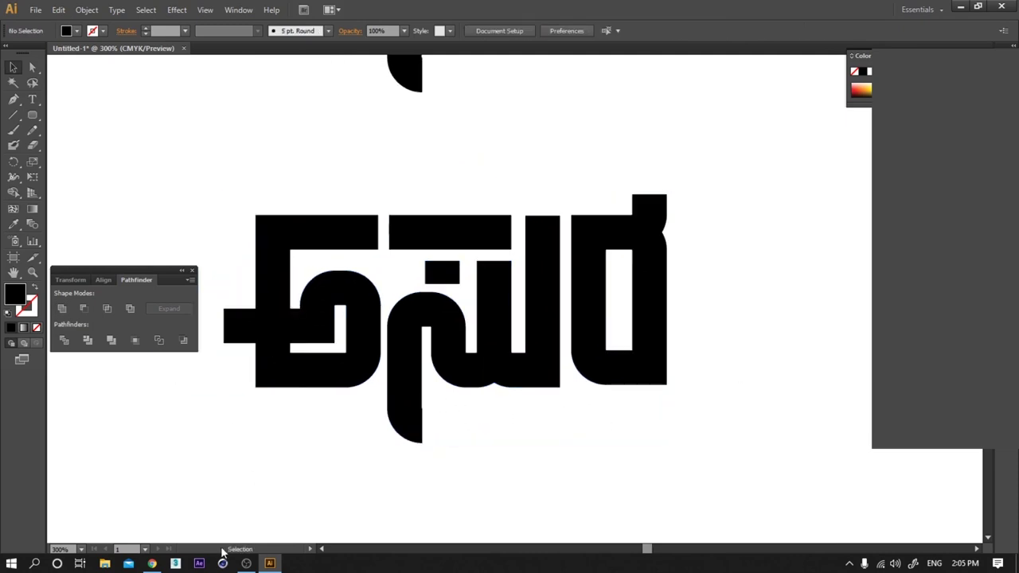
key(alt+Tab)
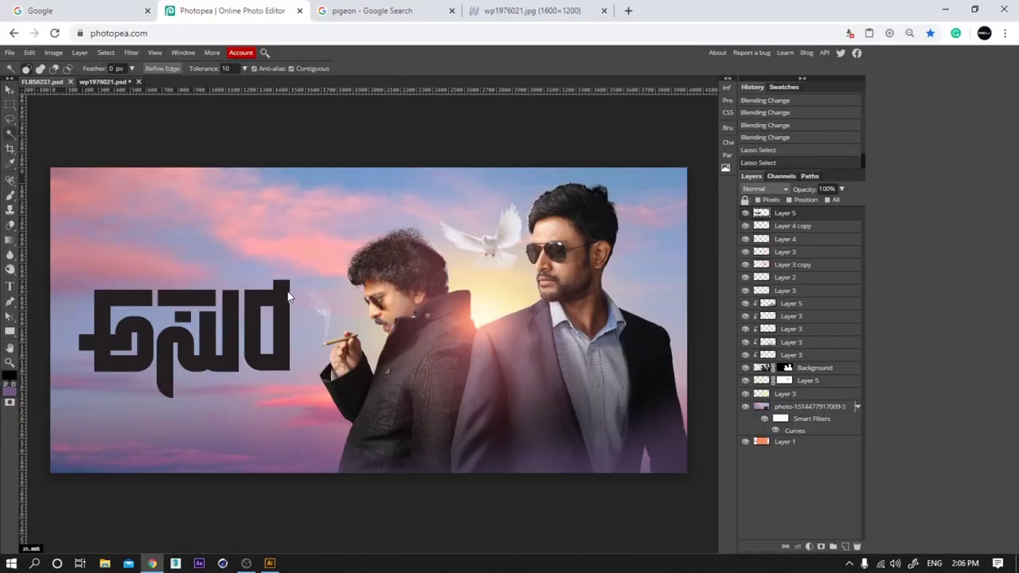
Add a layer clipped to the title and open the paper texture from its URL
click(845, 546)
key(alt+ctrl+g)
key(b)
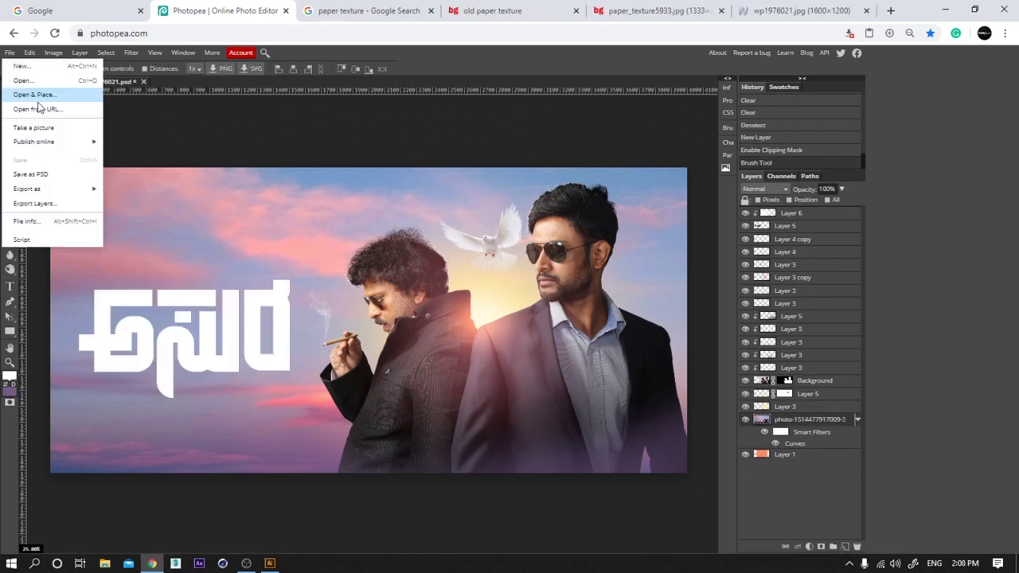
click(38, 108)
key(ctrl+v)
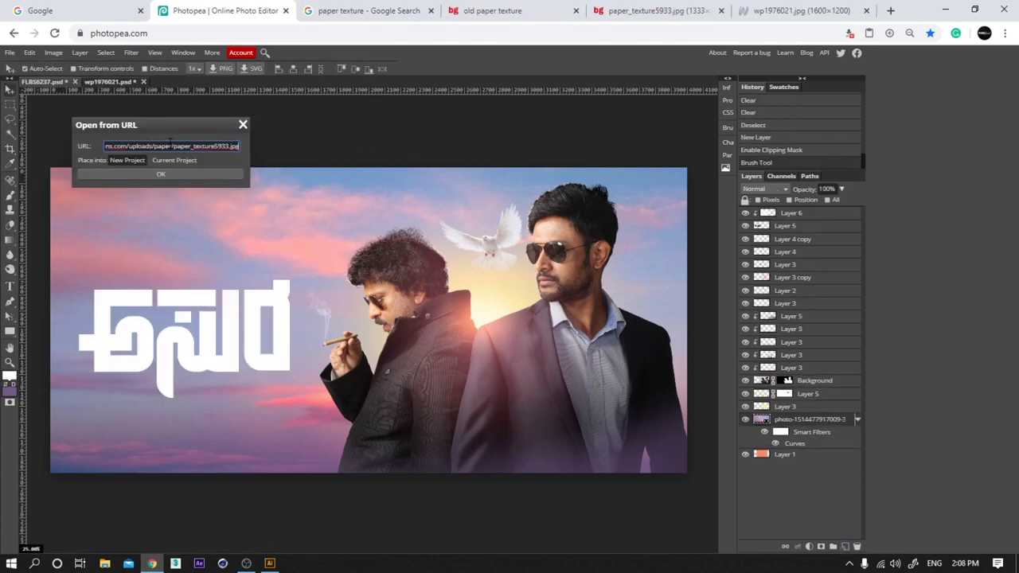
key(Return)
Copy the paper texture into the poster and clip it into the Kannada title
click(144, 82)
key(Return)
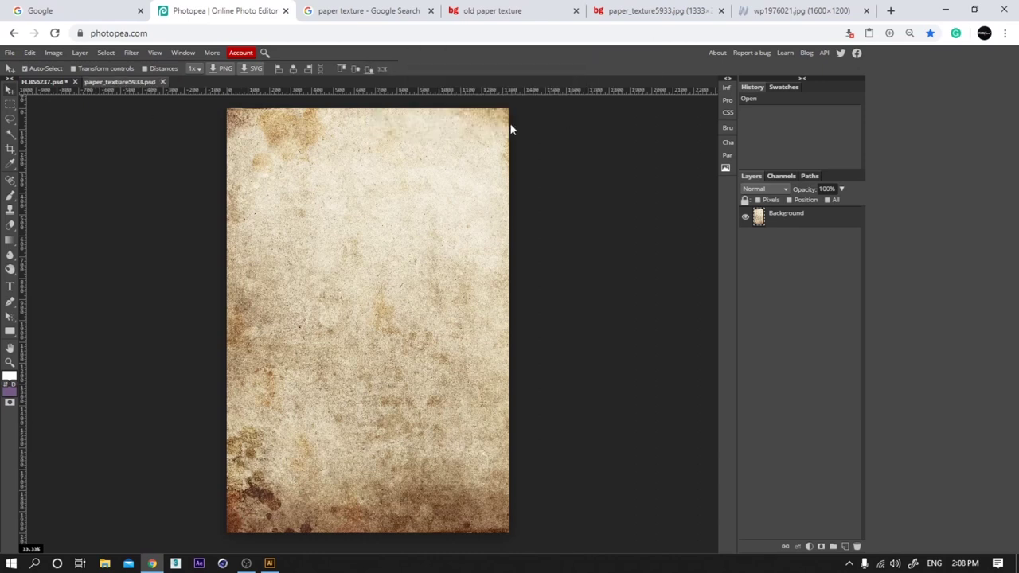
ctrl+click(758, 217)
key(ctrl+c)
click(45, 83)
key(ctrl+v)
key(alt+ctrl+g)
Rotate the texture 90° and scale it down to cover the title
key(ctrl+t)
drag(342, 159, 288, 313)
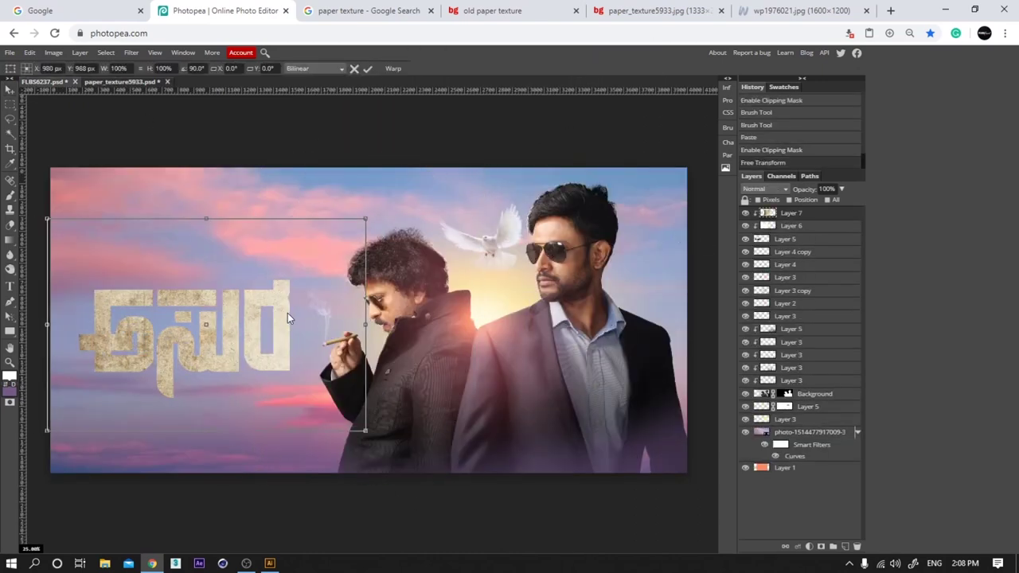
key(Return)
scroll(105, 343, up, 2)
scroll(293, 312, down, 2)
key(ctrl+t)
drag(360, 218, 297, 264)
key(Return)
scroll(218, 320, up, 2)
Desaturate the texture and apply Levels with input black 70 and input white 191
key(ctrl+shift+u)
key(ctrl+l)
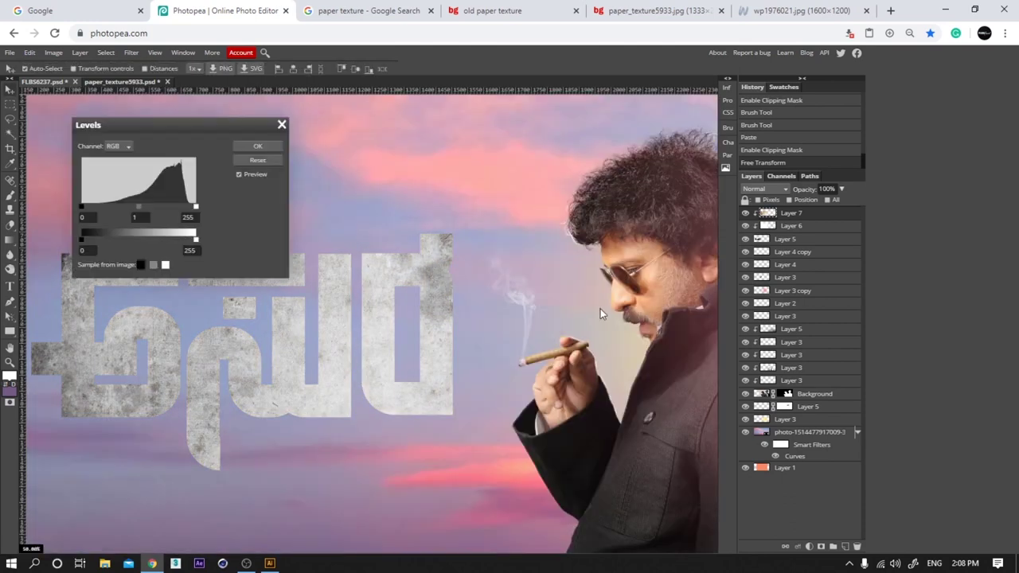
drag(196, 240, 168, 242)
drag(87, 240, 71, 238)
drag(163, 241, 199, 240)
drag(81, 206, 113, 208)
drag(195, 207, 98, 208)
mouse_move(173, 207)
mouse_down()
mouse_move(145, 209)
mouse_move(175, 209)
mouse_move(163, 208)
mouse_up()
click(257, 146)
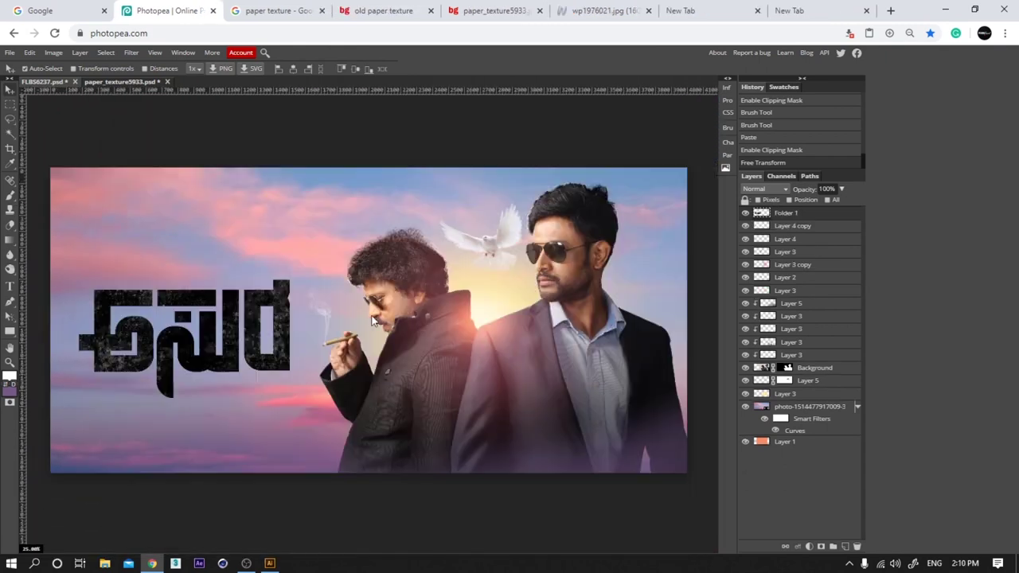
Add a clipped layer and paint soft light strokes across the lower title
click(843, 547)
key(b)
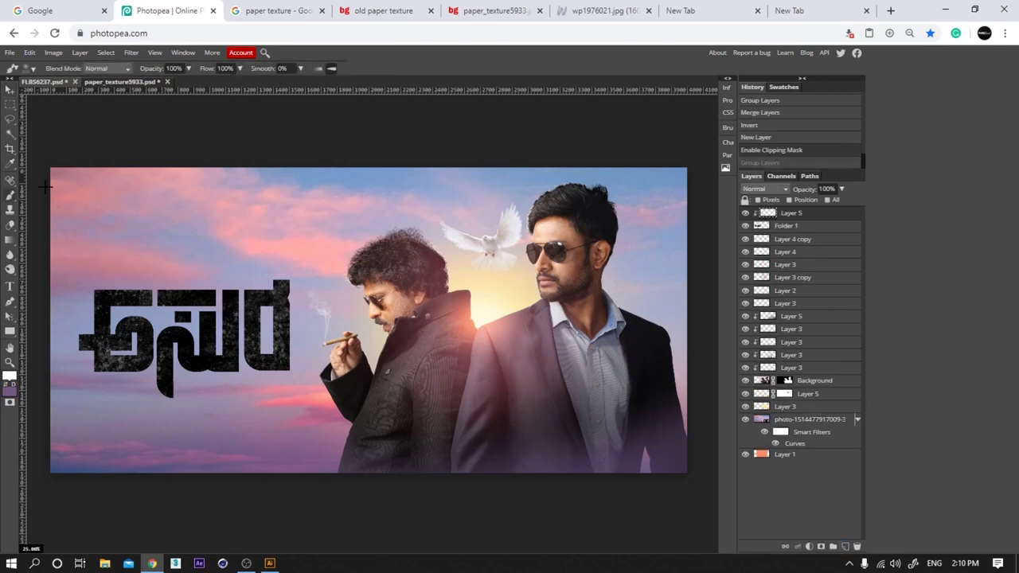
click(269, 388)
key(ctrl+z)
drag(260, 403, 343, 439)
click(124, 438)
key(ctrl+z)
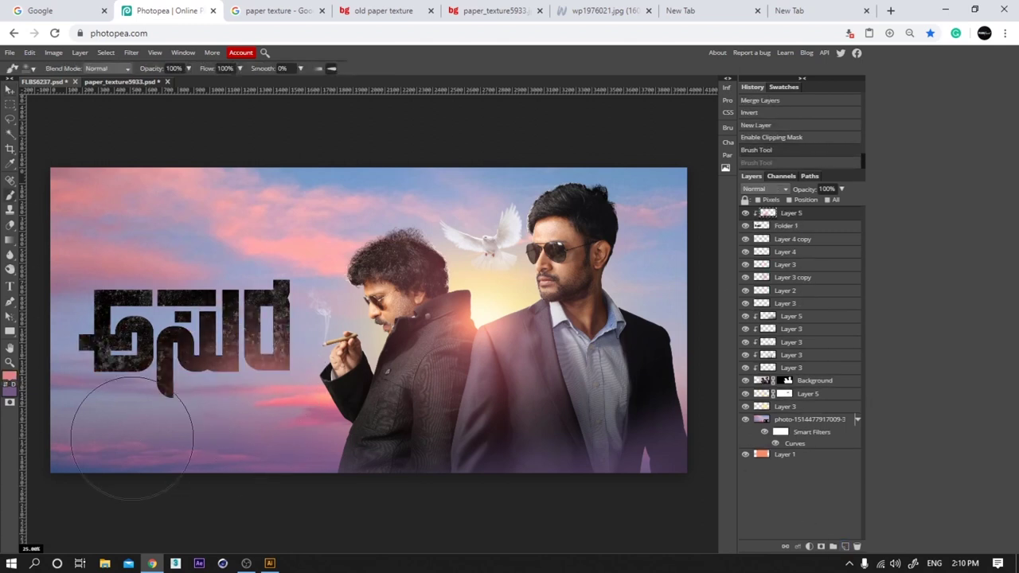
click(139, 434)
key(v)
key(shift+plus)
key(shift+plus)
key(shift+plus)
key(shift+plus)
key(shift+plus)
key(shift+plus)
key(shift+plus)
key(shift+plus)
key(shift+plus)
key(shift+plus)
Apply Curves to Folder 1, boosting the red channel and adjusting blue
click(613, 131)
key(ctrl+m)
click(282, 125)
click(802, 227)
key(ctrl+m)
click(118, 146)
click(119, 168)
drag(199, 154, 153, 149)
click(116, 185)
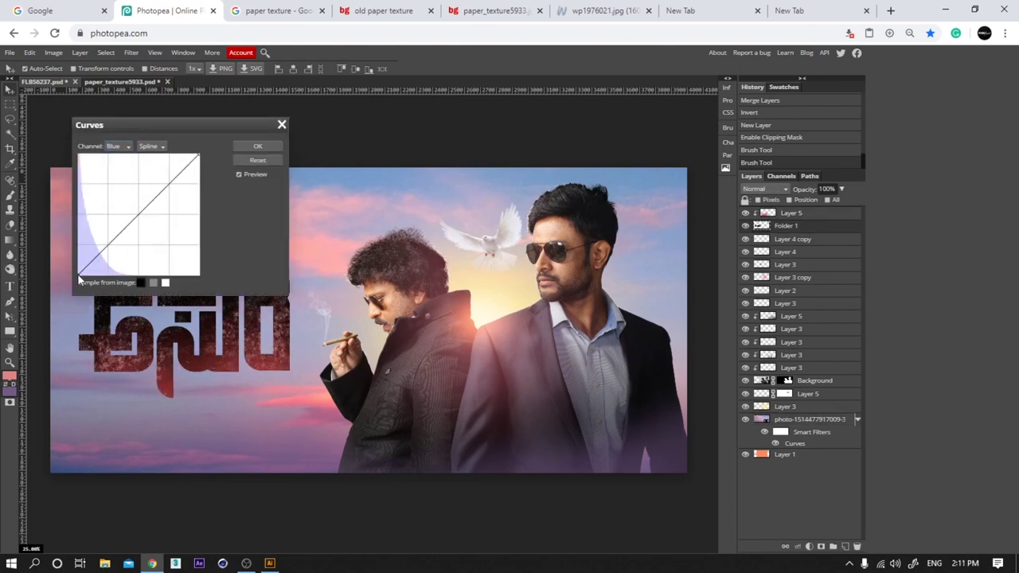
key(Return)
Enable Inner Shadow on the Kannada title using a salmon colour sampled from the sky
scroll(70, 269, up, 5)
double_click(821, 246)
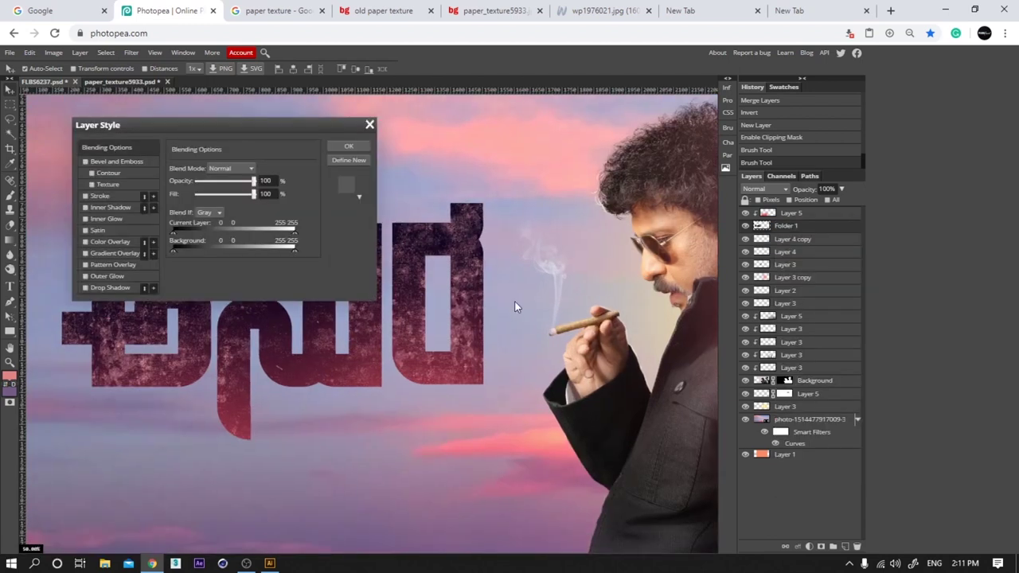
click(520, 232)
click(673, 193)
click(558, 428)
key(Return)
Set the inner shadow to Normal, angle -34°, size 0, with a lighter peach colour
click(640, 193)
click(629, 201)
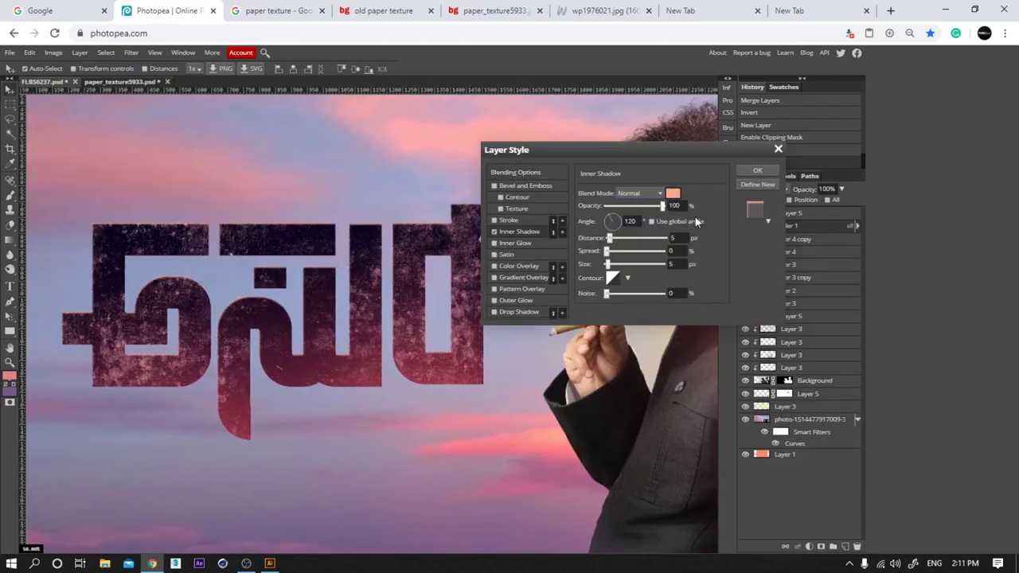
mouse_move(613, 222)
mouse_down()
mouse_move(614, 211)
mouse_move(623, 229)
mouse_up()
drag(608, 264, 601, 264)
click(673, 194)
drag(120, 144, 111, 130)
key(Return)
key(Return)
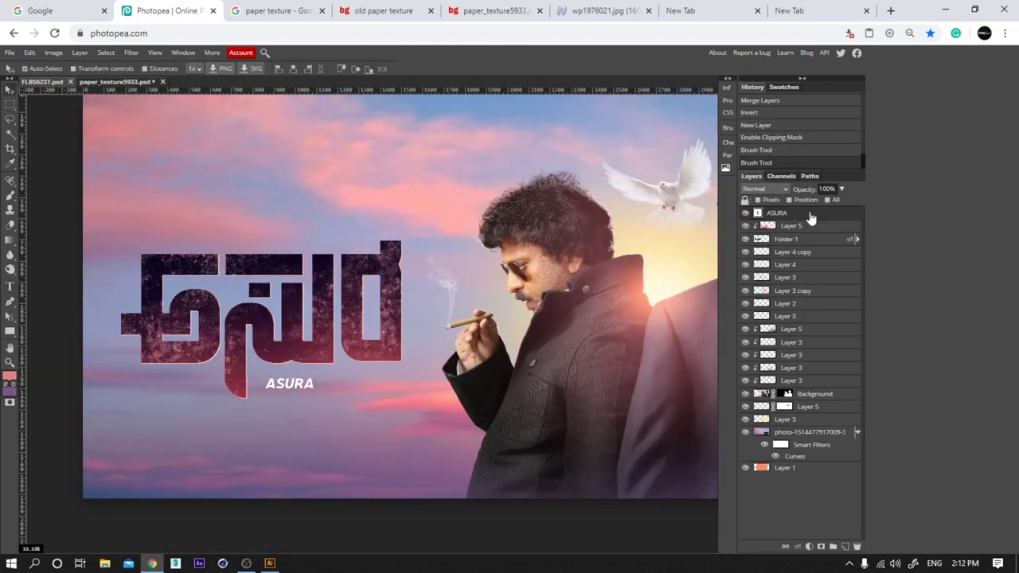
Scale the ASURA text down, change its alignment and shift it under the title
click(728, 142)
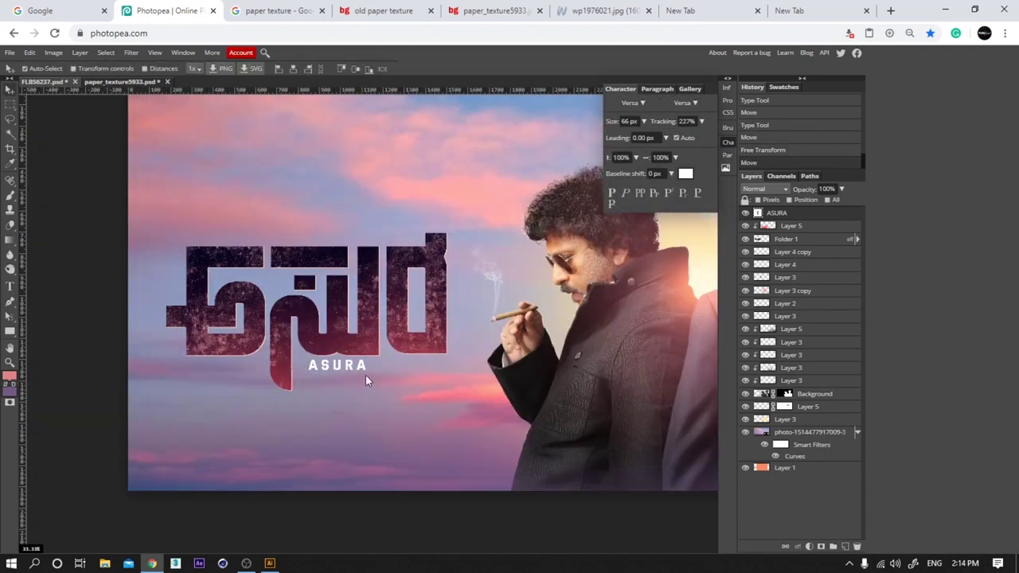
key(ctrl+alt+t)
drag(367, 373, 351, 368)
key(Return)
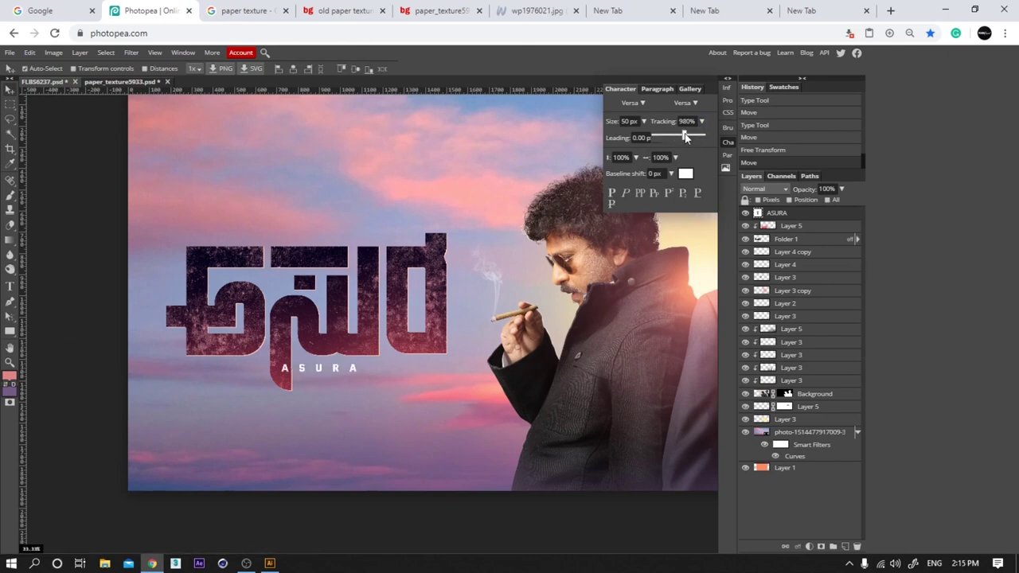
click(657, 89)
click(611, 103)
click(621, 89)
drag(362, 368, 345, 369)
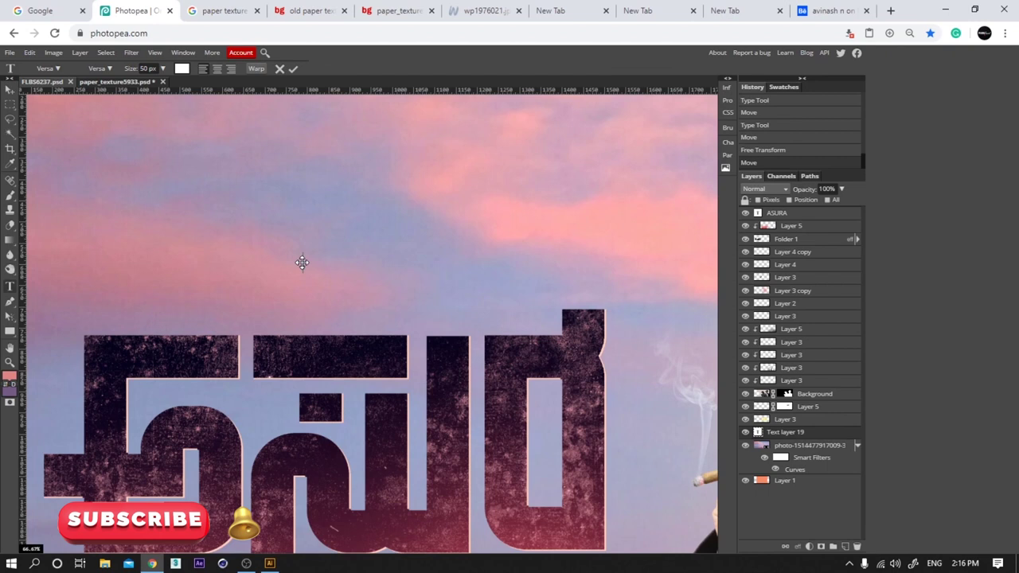
Add a 'CRAZY STAR' text line with tightened letter spacing
text(CRAZY STAR)
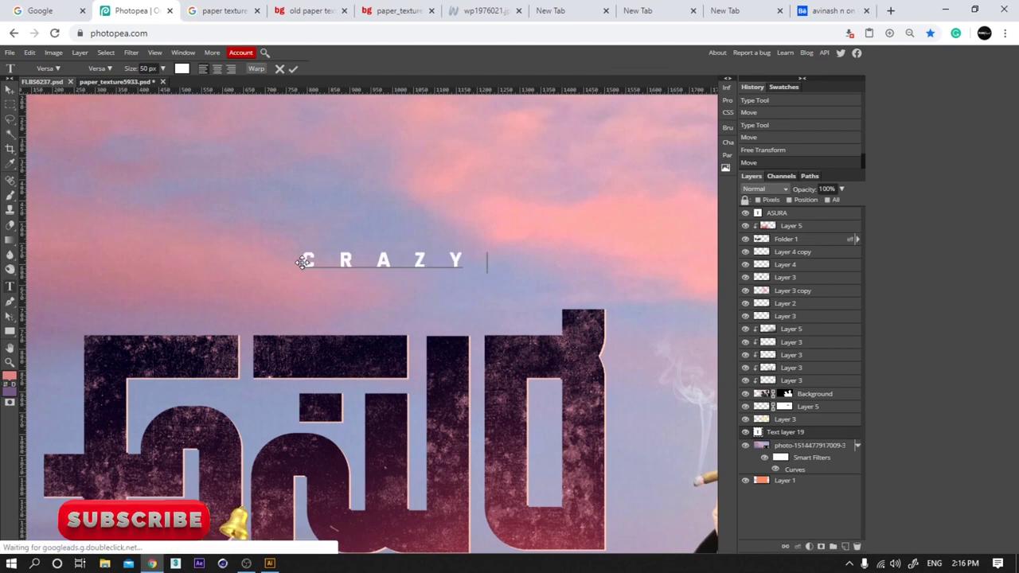
click(9, 92)
click(729, 144)
click(702, 121)
drag(701, 137, 672, 138)
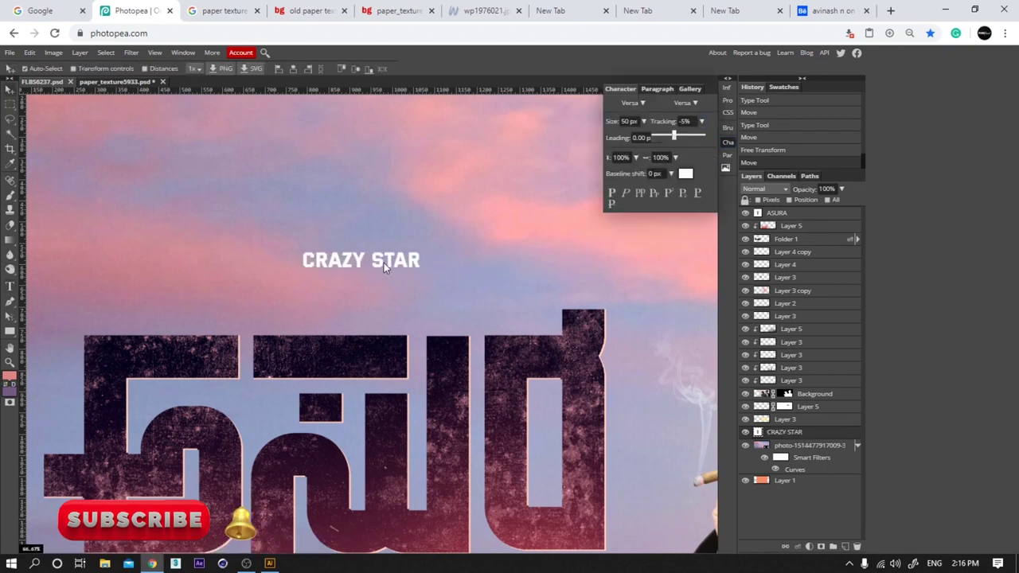
key(ctrl+j)
drag(317, 291, 317, 317)
double_click(758, 432)
text(V R)
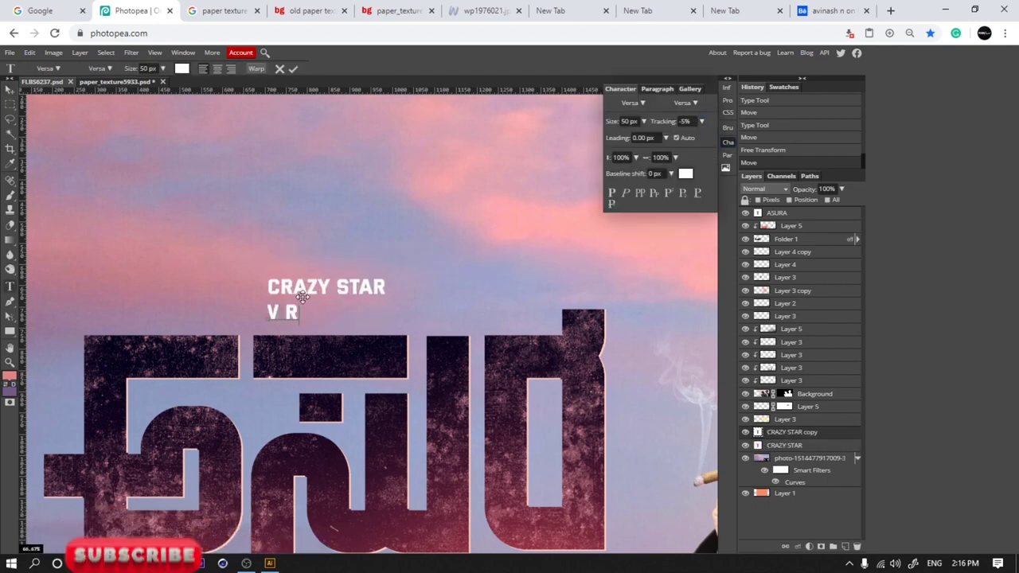
text(AVICHANDRAN)
click(10, 91)
Shrink CRAZY STAR to half size and centre it over the actor's name
click(341, 290)
key(ctrl+alt+t)
drag(388, 278, 378, 299)
key(Return)
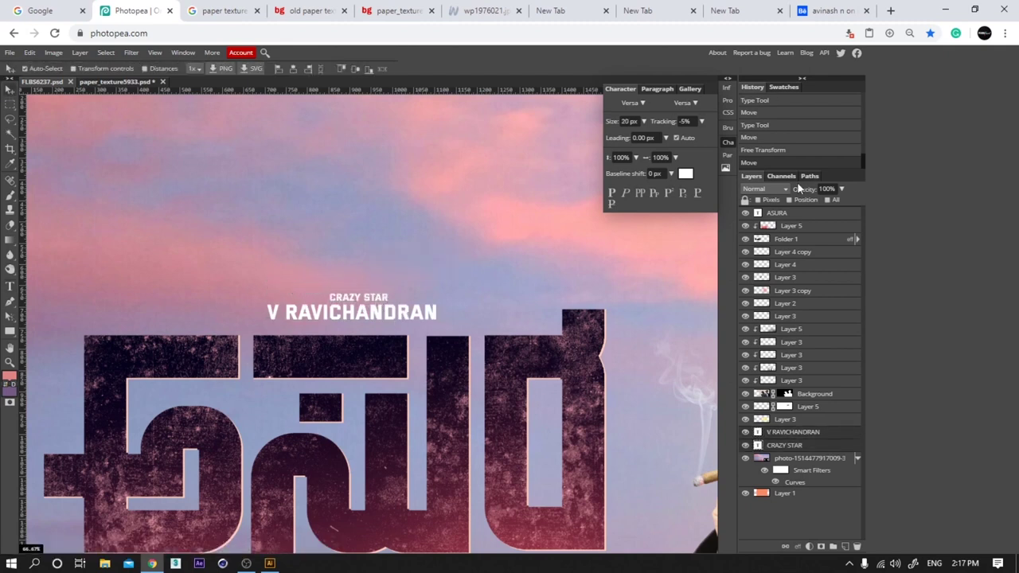
click(293, 69)
key(shift+Left)
key(shift+Left)
key(shift+Up)
key(shift+Up)
key(shift+Up)
key(shift+Up)
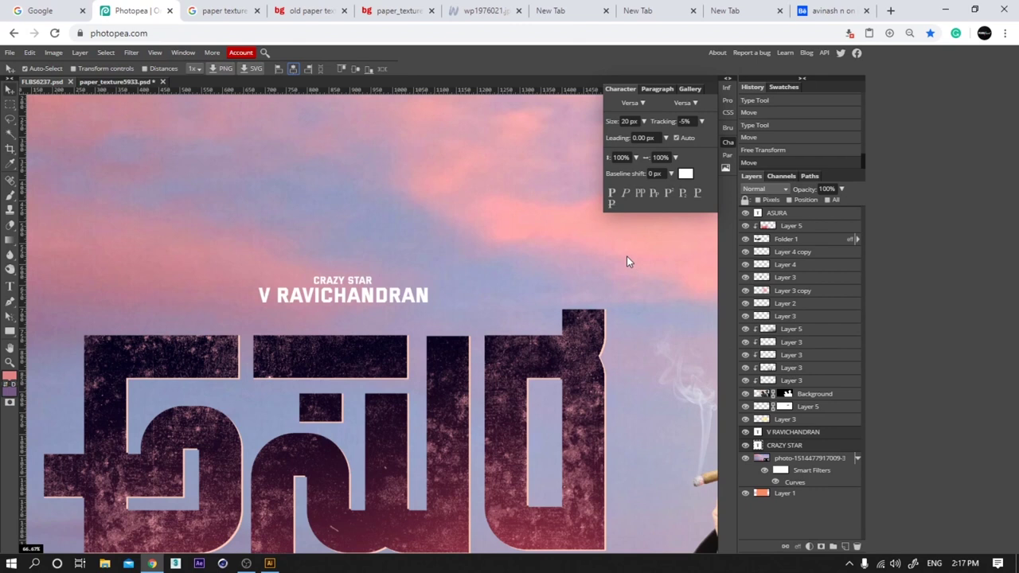
key(ctrl+minus)
key(shift+Down)
key(shift+Down)
key(shift+Down)
key(shift+Down)
click(400, 306)
Colour both billing lines with a dark tone sampled from the title
click(363, 304)
click(10, 375)
click(178, 348)
key(Return)
key(alt+BackSpace)
shift+click(793, 434)
key(ctrl+BackSpace)
Nudge the billing lines into their final spot above the Kannada title
key(shift+Up)
key(shift+Up)
key(shift+Down)
key(shift+Down)
key(shift+Down)
key(shift+Down)
key(shift+Left)
key(shift+Left)
click(51, 300)
key(ctrl+minus)
drag(204, 308, 294, 318)
key(ctrl+plus)
click(800, 445)
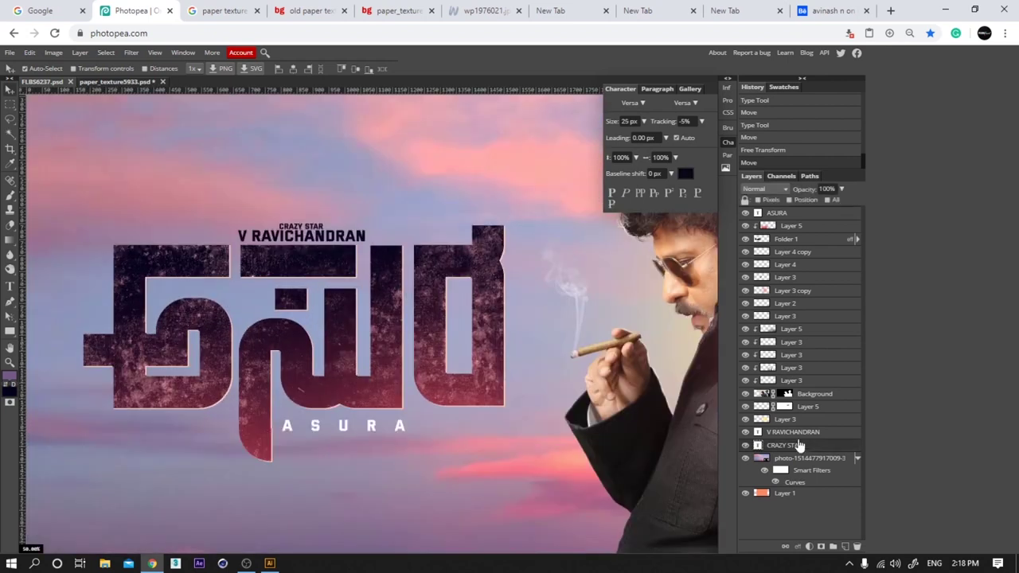
Edit a copied text line into the 'DIRECTED BY A' credit under the title
drag(342, 228, 377, 149)
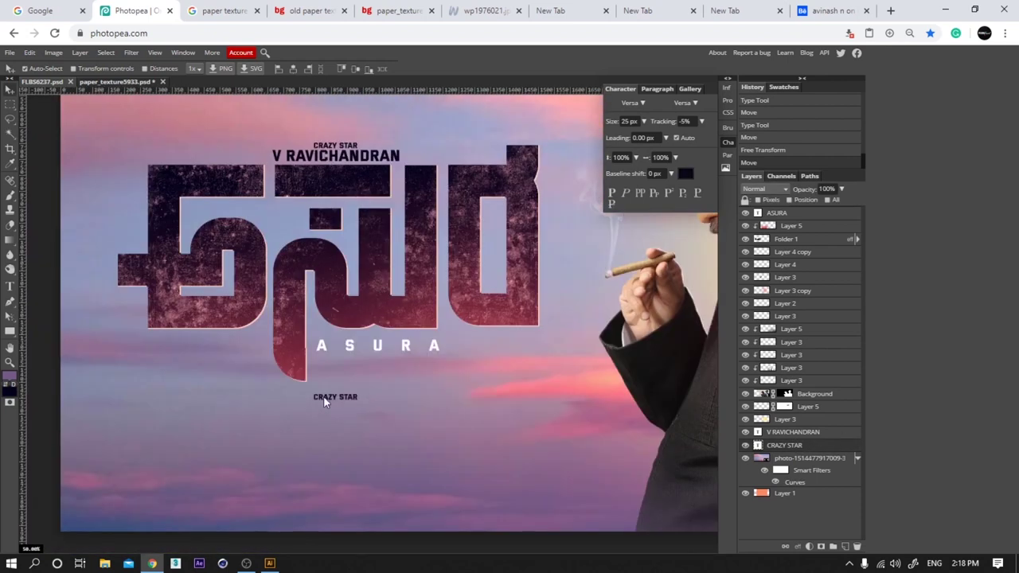
double_click(326, 397)
text(DIRECTED BY AVINASH NAGABHUSHAN)
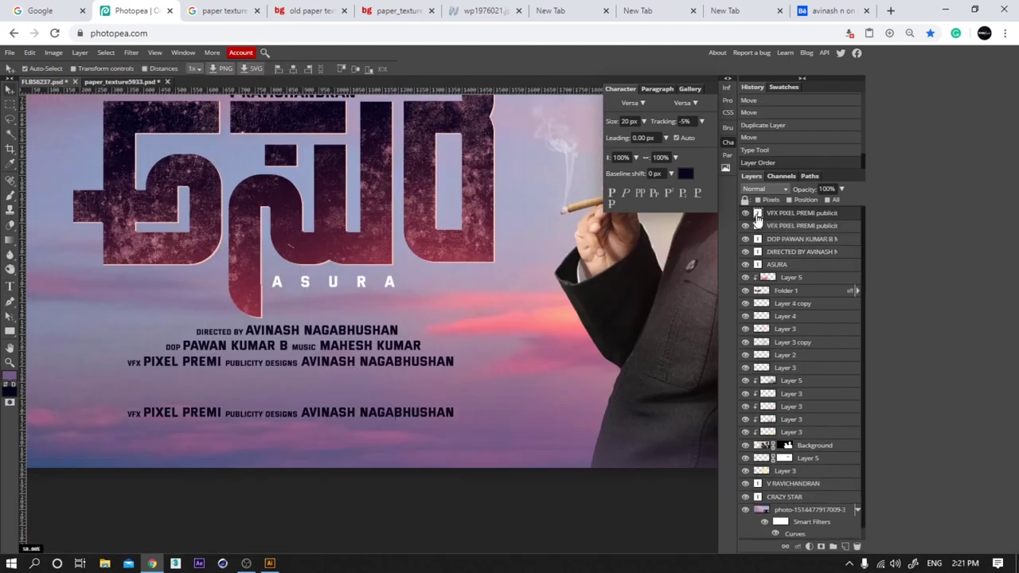
Turn the lower credit line into 'COMING SOON' with wide letter spacing
double_click(758, 215)
text(COMING SOON)
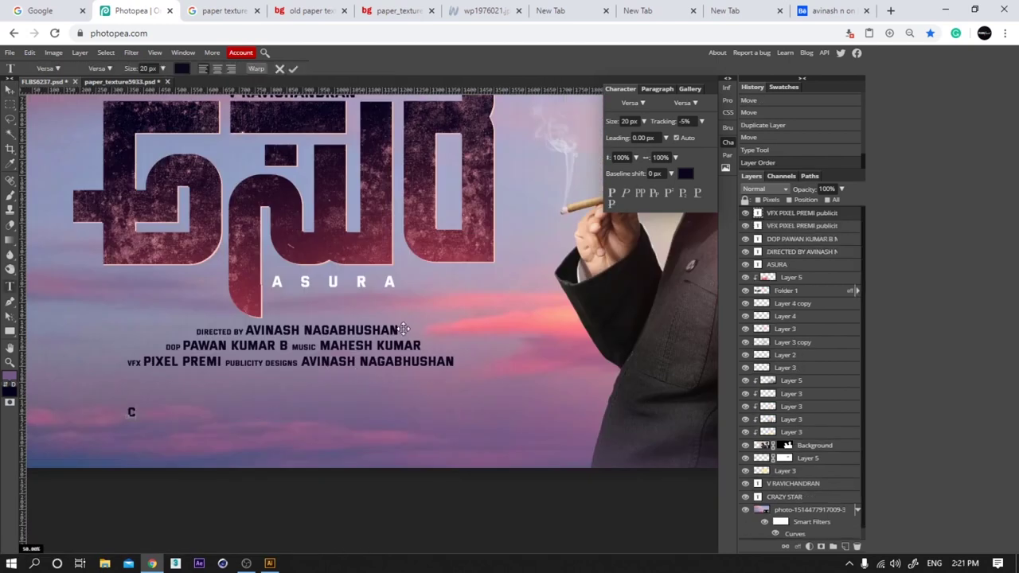
click(9, 90)
click(701, 122)
drag(679, 135, 694, 135)
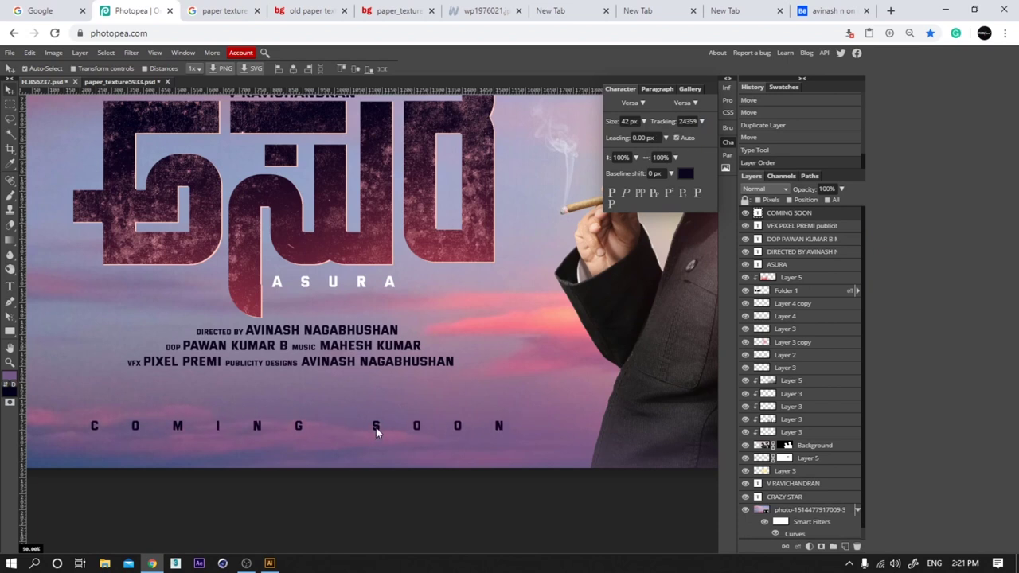
scroll(354, 446, down, 2)
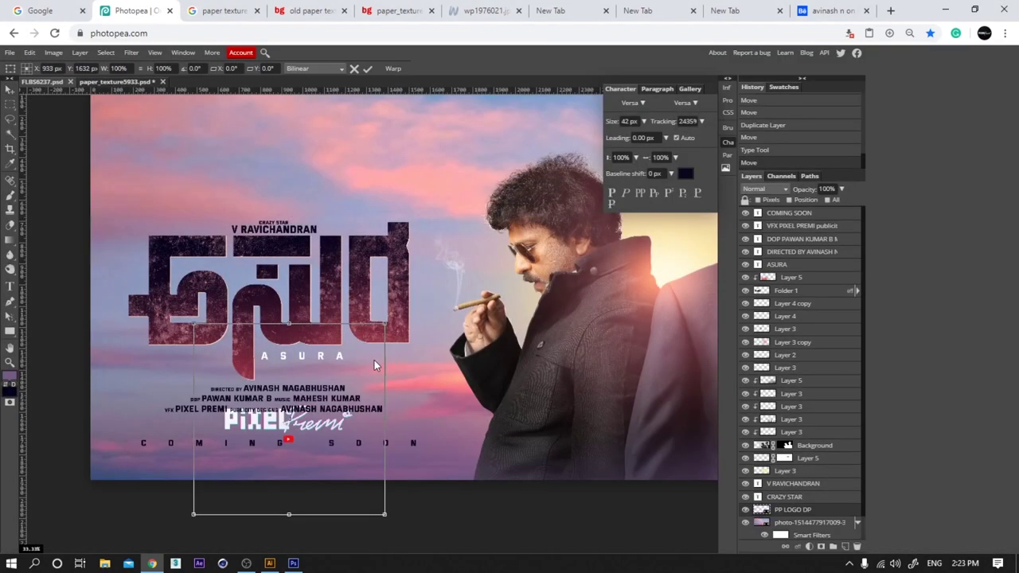
Scale the logo down and position it beneath the credit lines
drag(385, 324, 289, 420)
drag(269, 467, 303, 421)
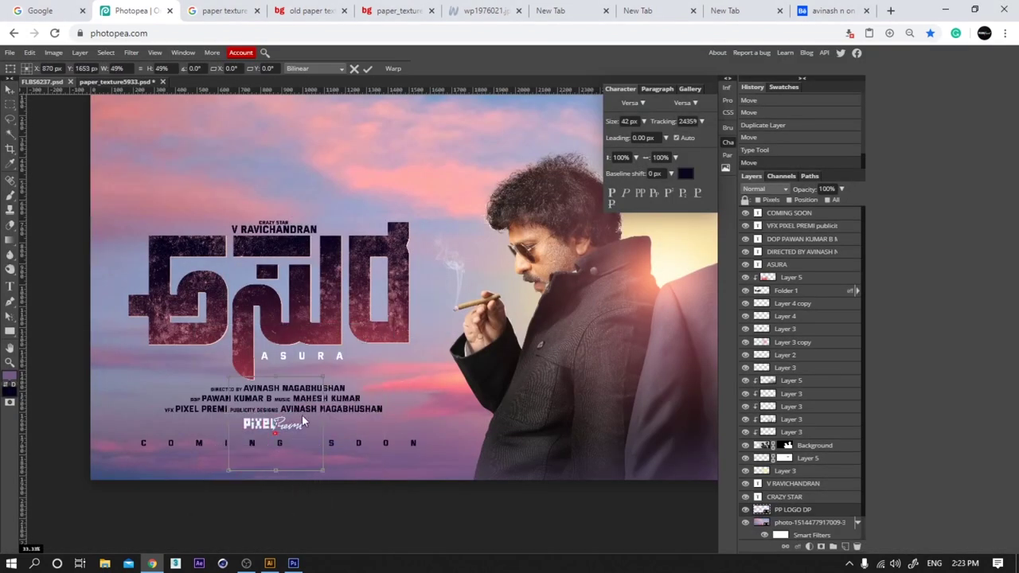
click(367, 69)
scroll(177, 512, up, 2)
key(ctrl+plus)
key(ctrl+alt+t)
drag(520, 191, 483, 227)
key(Return)
key(shift+Down)
Select the COMING SOON layer and bring up the sparks layer's blend modes
click(401, 411)
scroll(430, 385, down, 4)
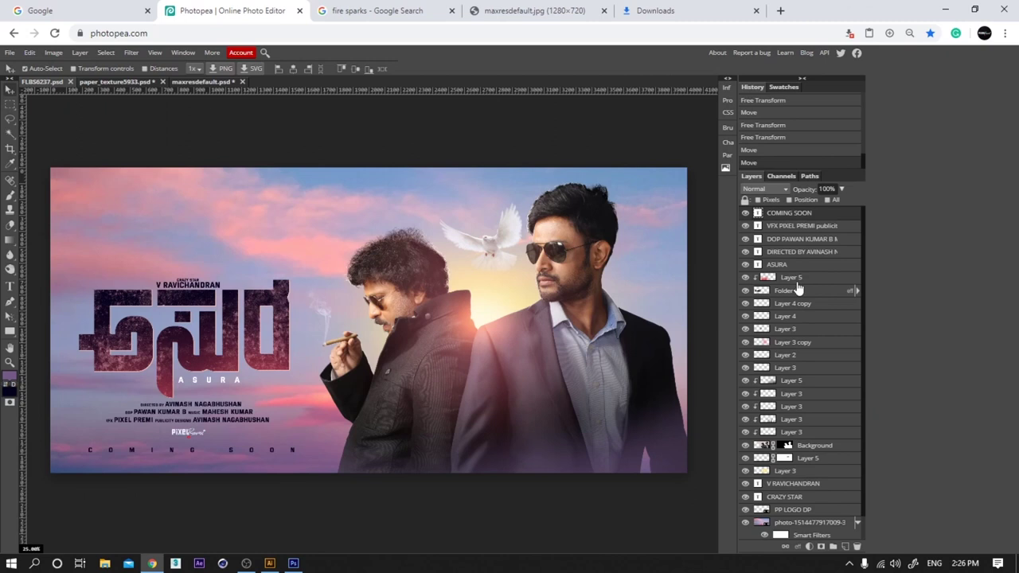
click(764, 188)
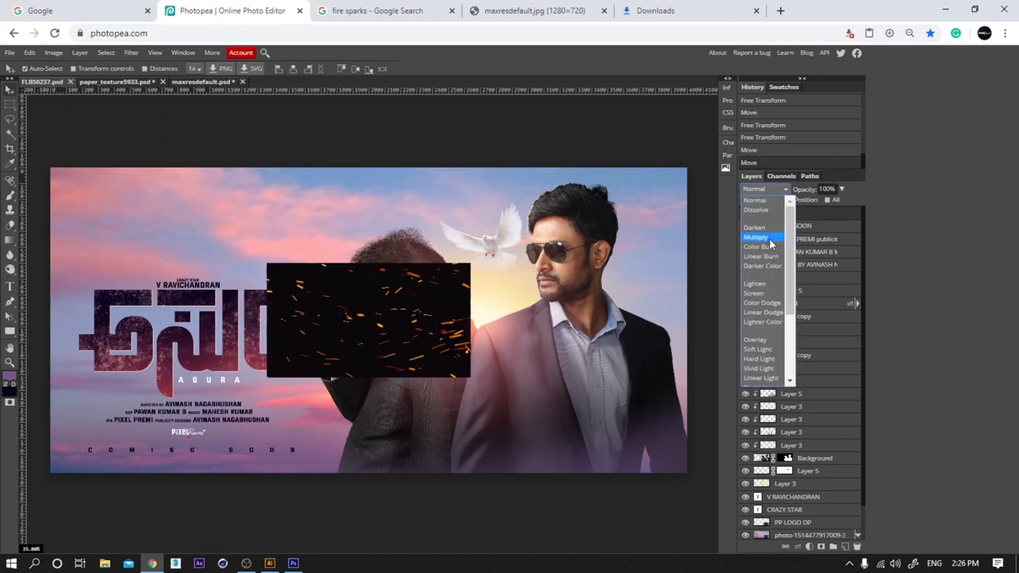
Blend the black sparks layer with Screen and confirm its Curves adjustment, leaving motion blur unapplied
click(768, 301)
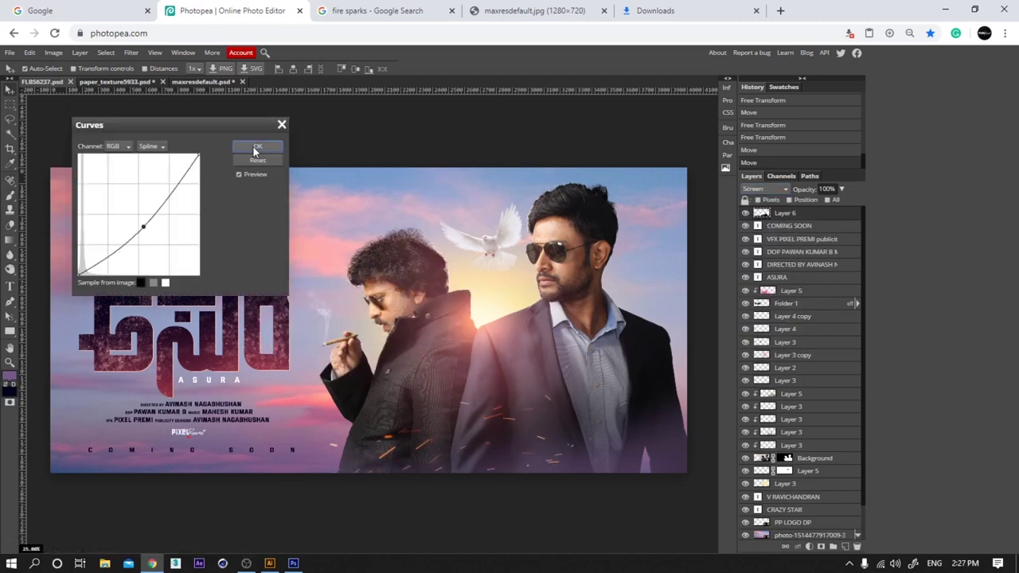
click(255, 147)
click(132, 53)
mouse_move(144, 146)
click(247, 232)
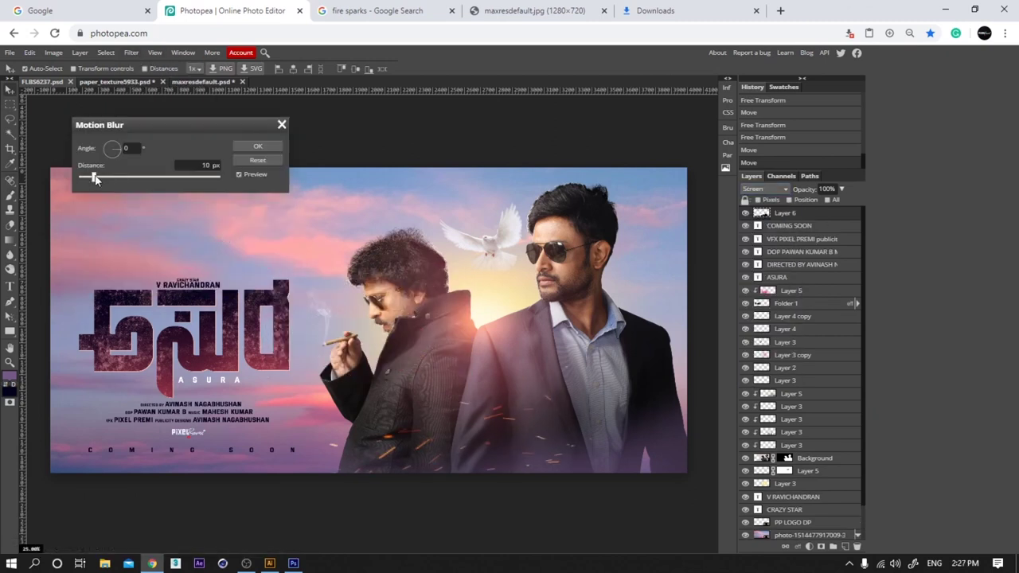
click(282, 125)
Enlarge the sparks to 135% and move them across the two men
key(ctrl+t)
drag(312, 366, 257, 327)
drag(506, 393, 553, 389)
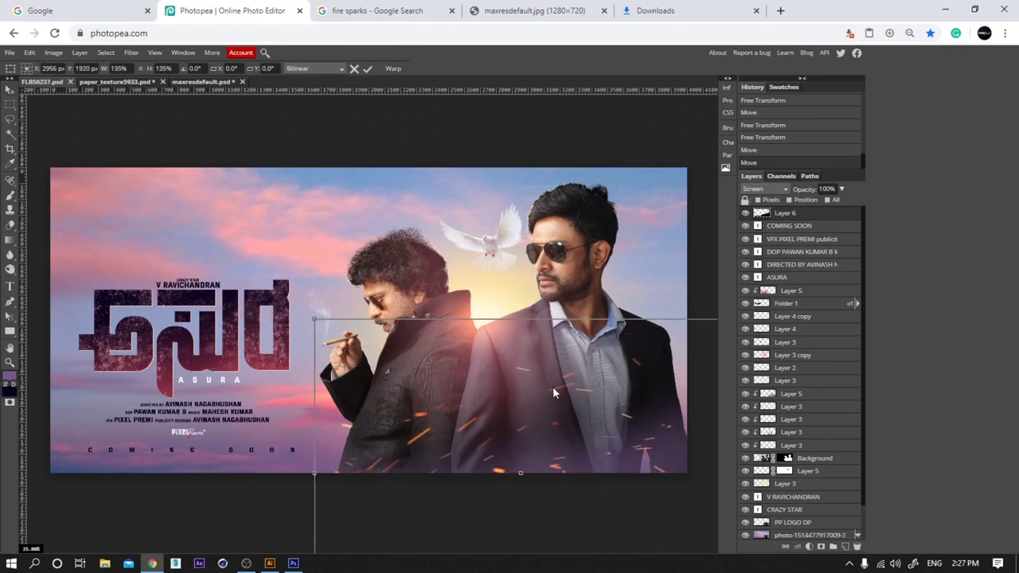
key(Return)
key(b)
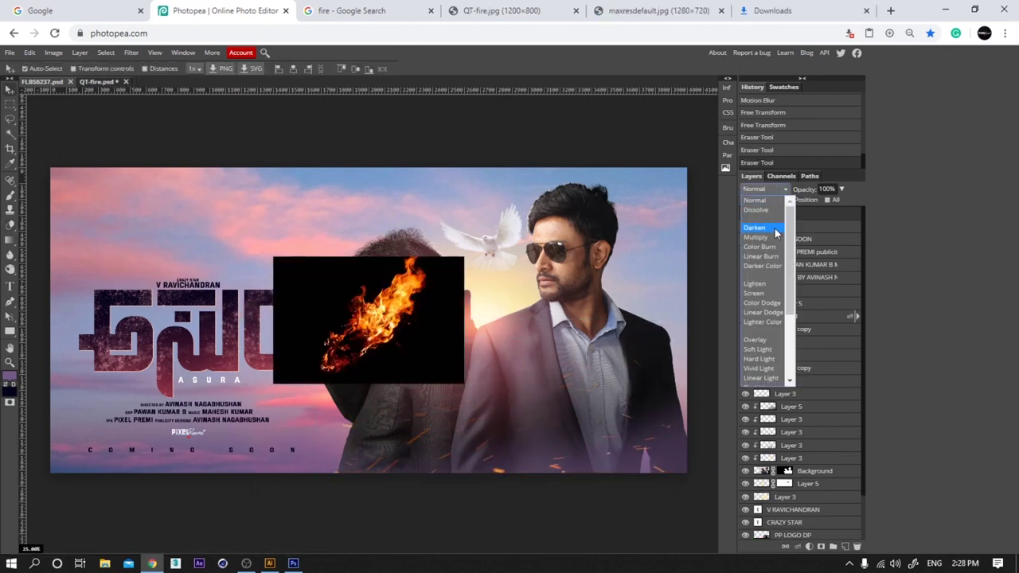
Set the fire image to Screen, enlarge it to 274%, and rotate it along the bottom edge
click(752, 263)
key(ctrl+t)
drag(467, 255, 640, 142)
drag(476, 198, 549, 402)
drag(526, 320, 609, 356)
drag(549, 421, 386, 459)
key(Return)
Duplicate the fire layer, flip and rotate the copy, and stack it above the original
key(ctrl+j)
key(ctrl+t)
key(Return)
drag(772, 236, 771, 211)
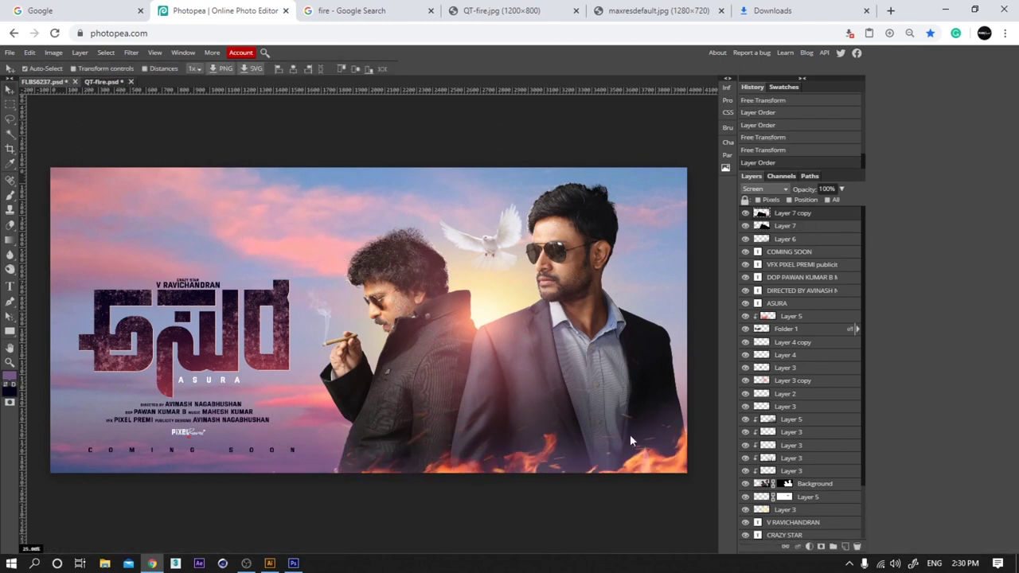